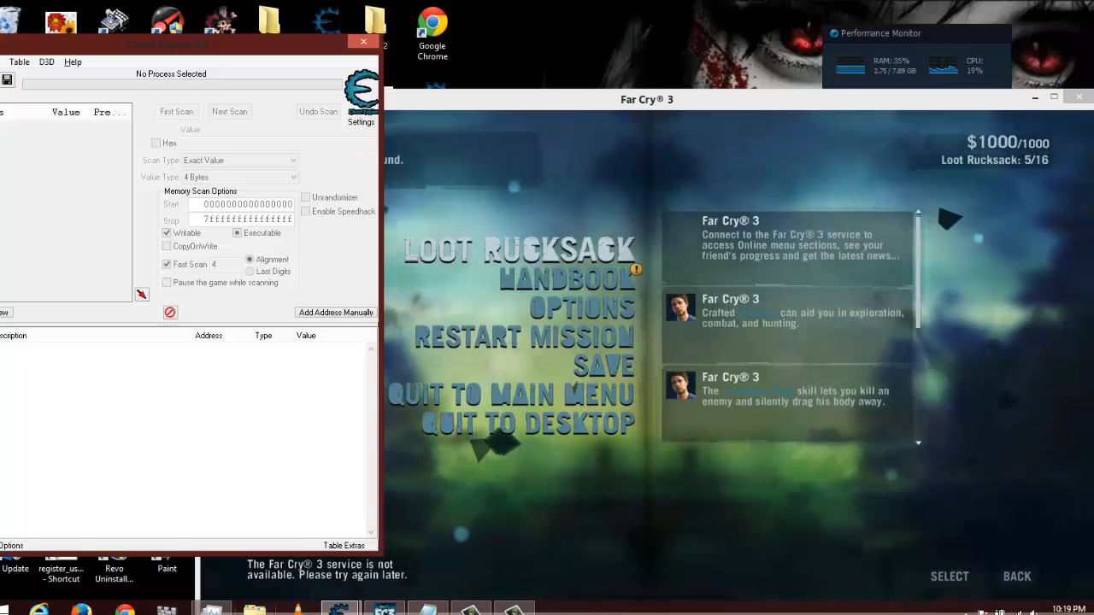
- Open the Far Cry 3 folder inside My Games in Documents, using File Explorer
key(super+e)
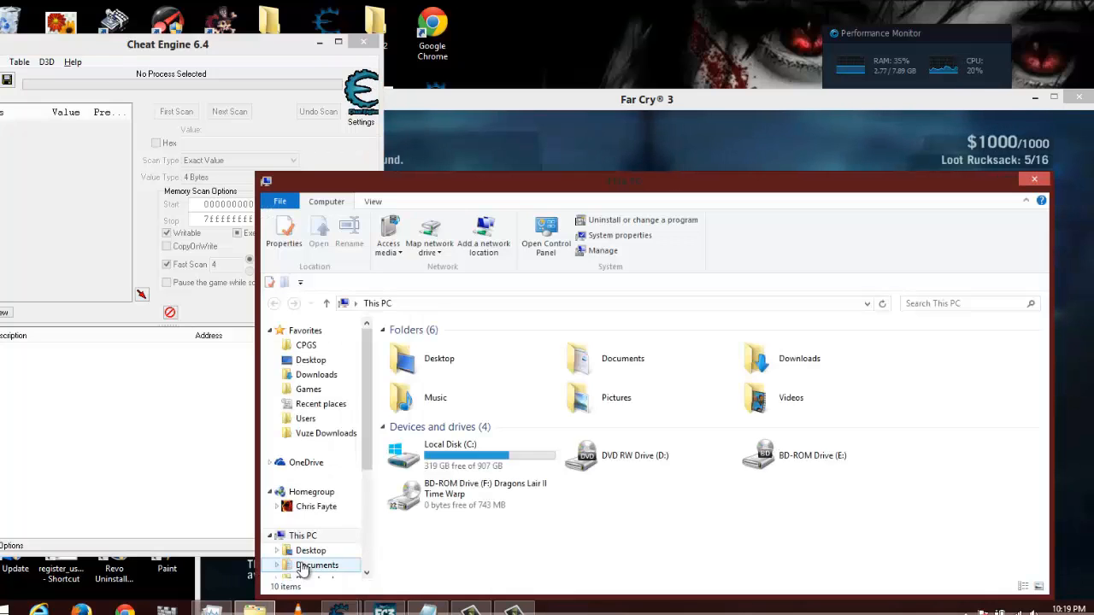
click(310, 535)
click(336, 566)
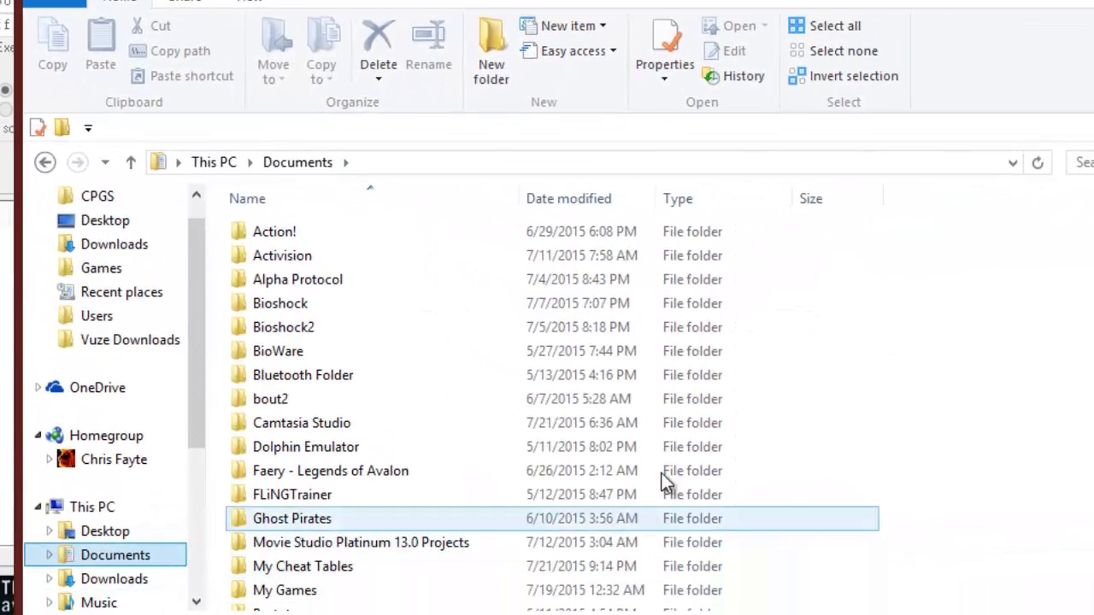
click(333, 567)
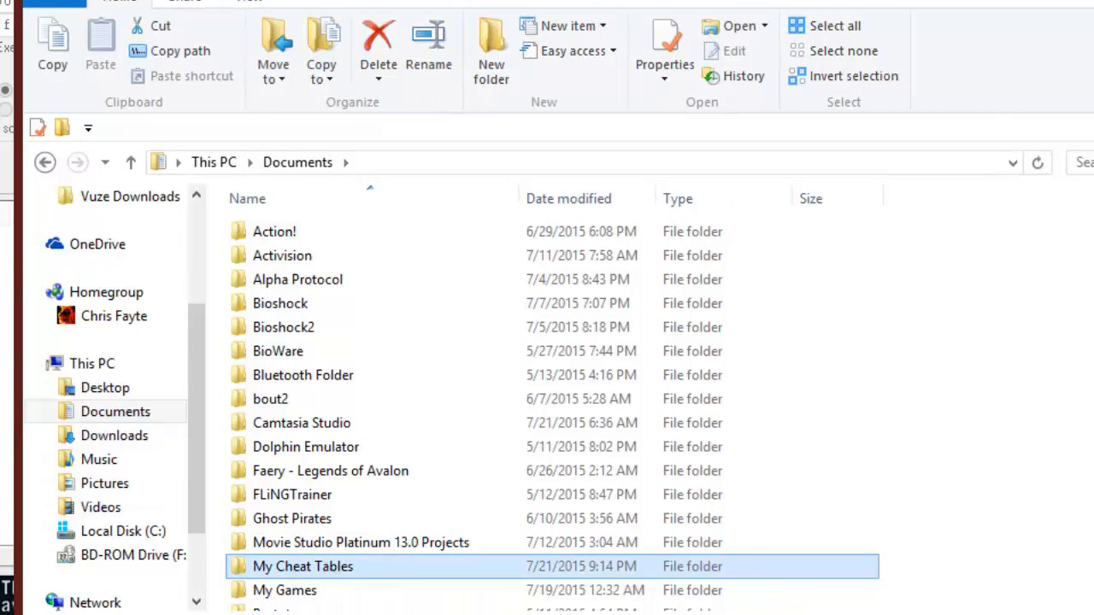
scroll(340, 523, down, 1)
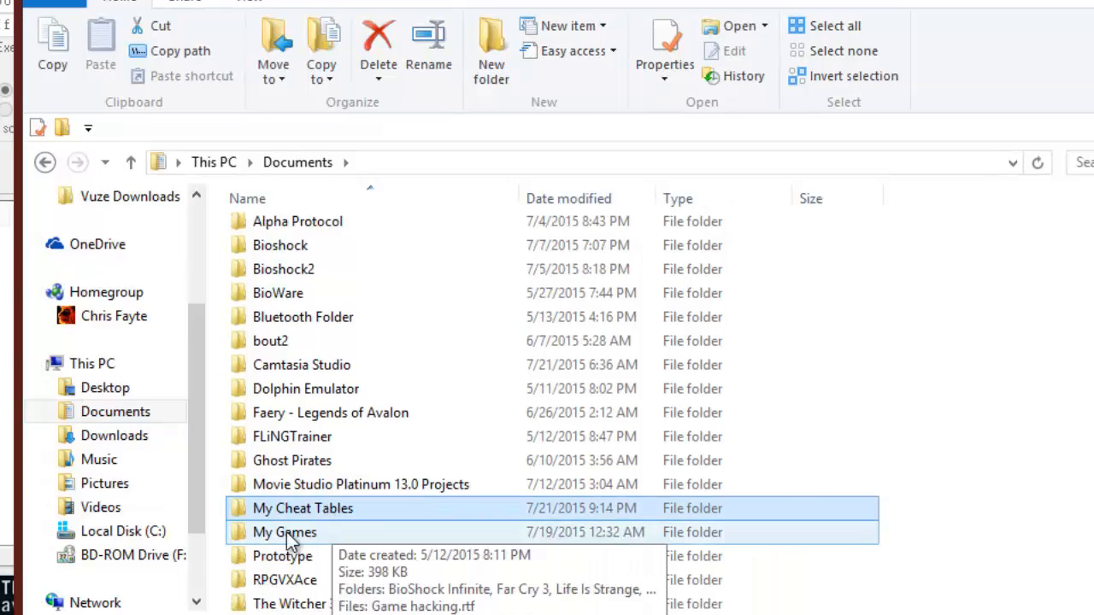
click(283, 534)
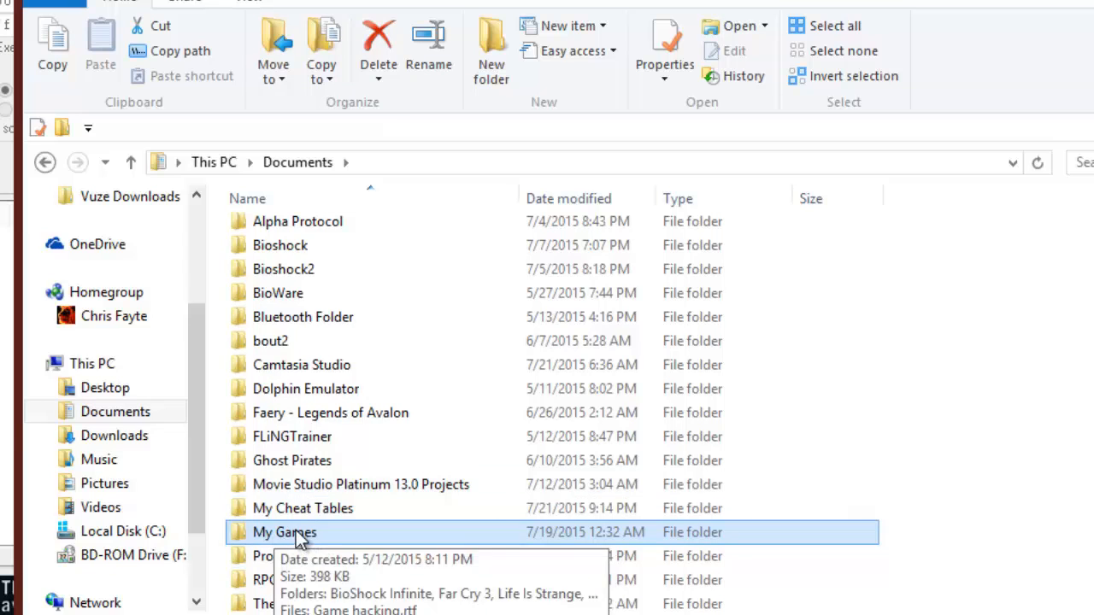
double_click(293, 537)
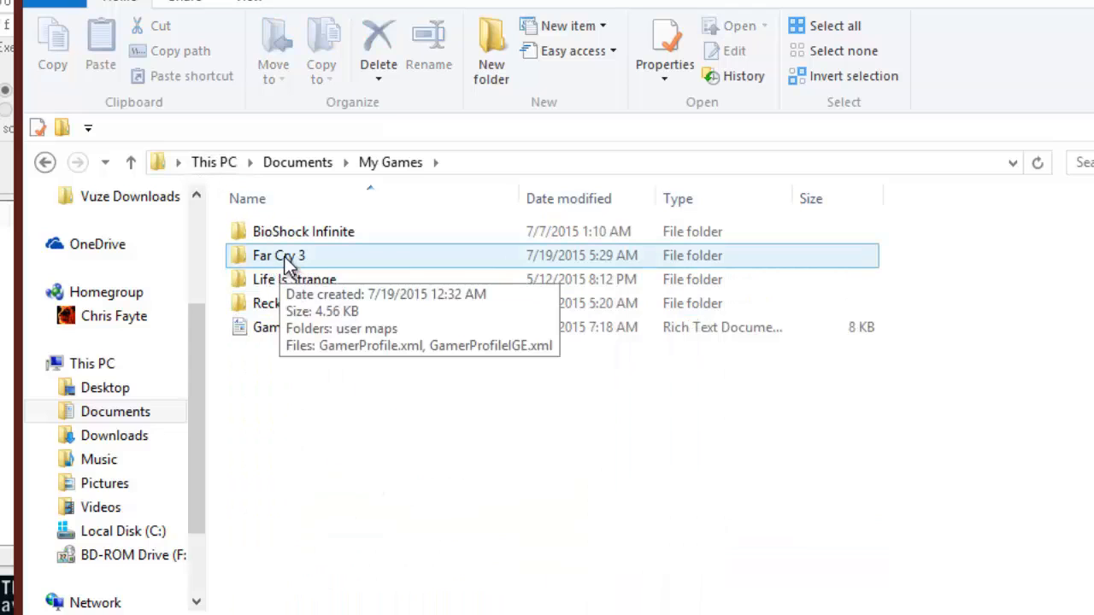
double_click(285, 256)
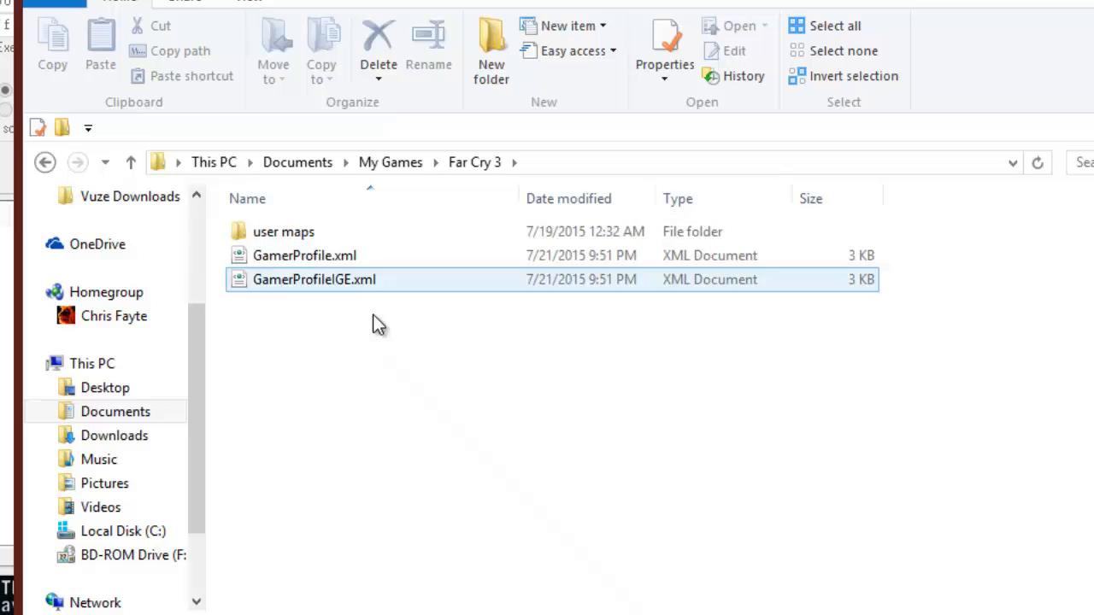
- Open GamerProfile.xml for editing in Notepad++ and reposition the editor so the start of the lines shows
click(306, 258)
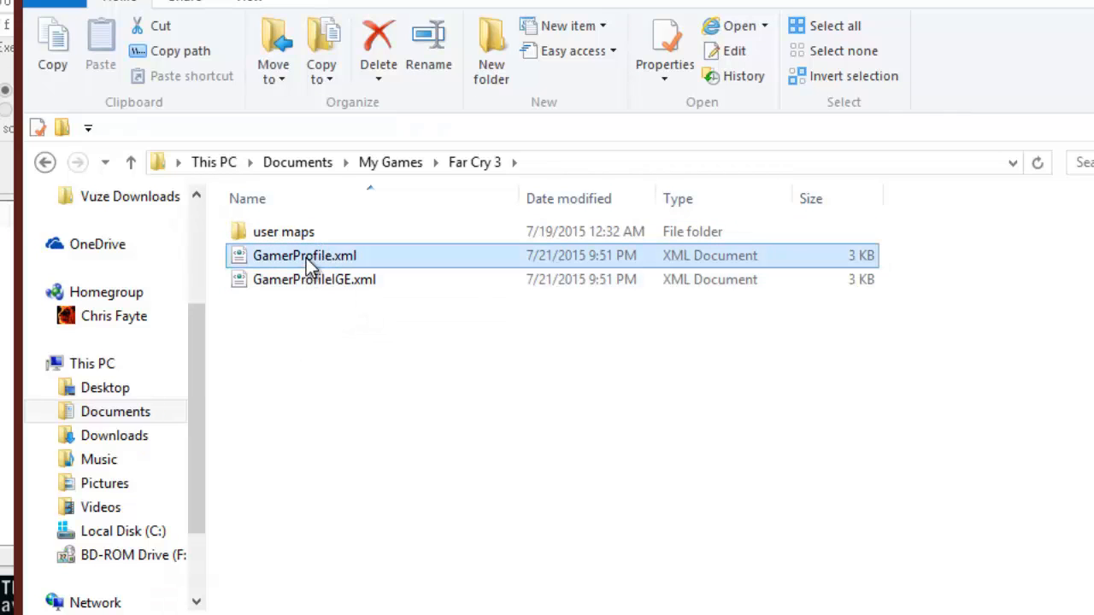
right_click(306, 258)
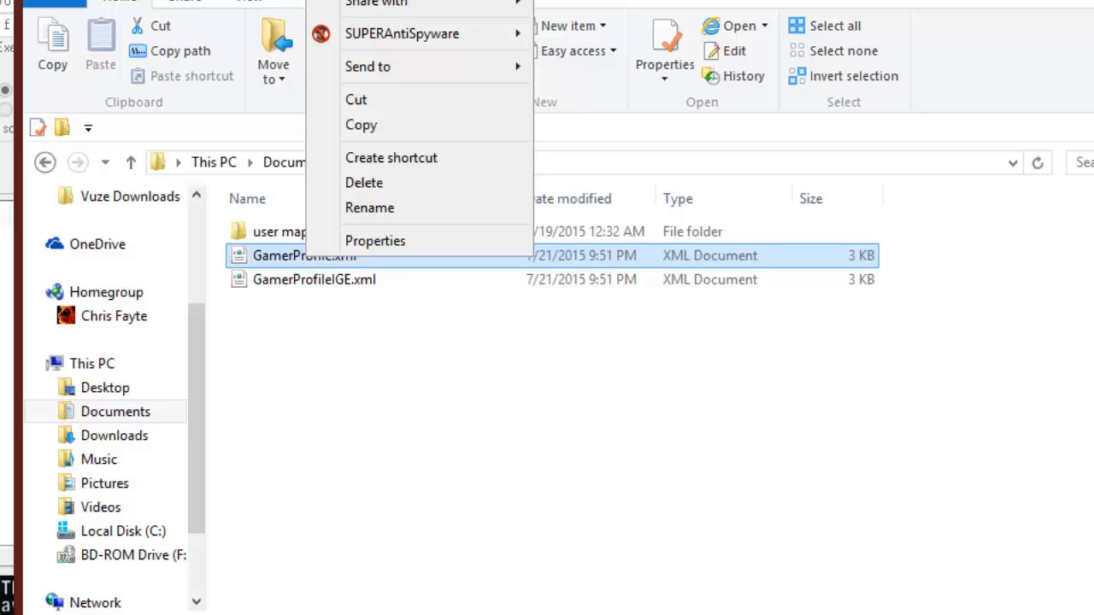
click(410, 0)
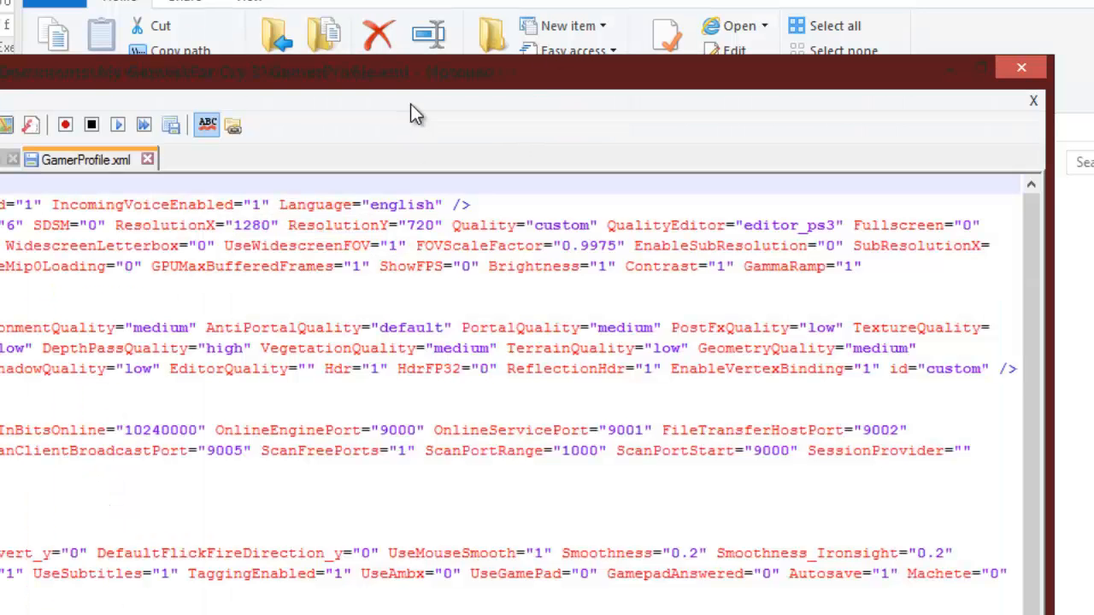
drag(487, 75, 781, 0)
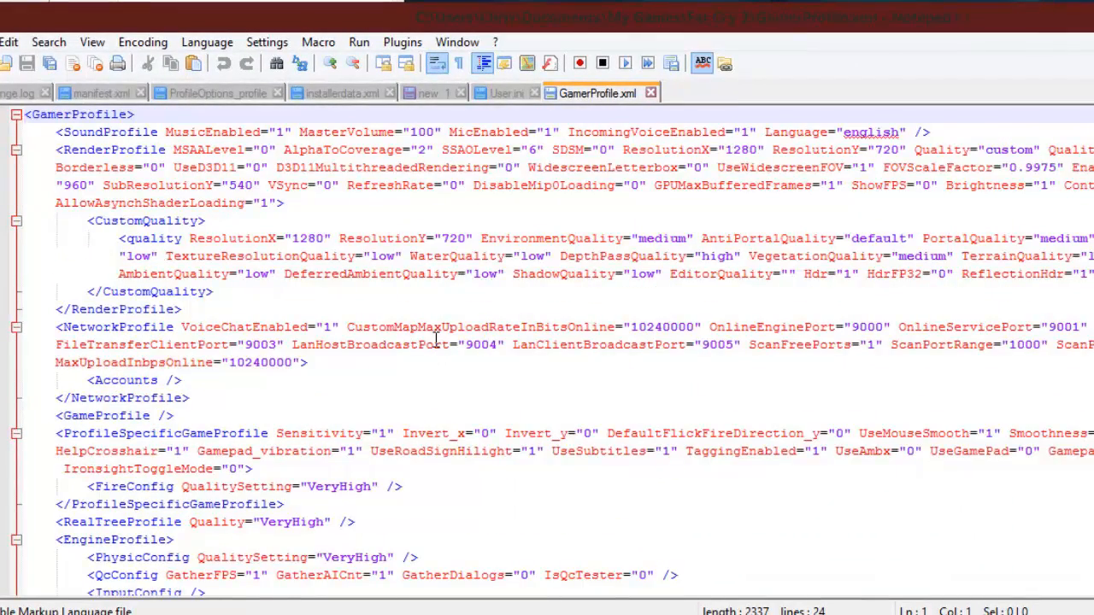
- Add the attribute godmode="1" to the empty GameProfile tag
scroll(436, 340, down, 1)
scroll(436, 340, down, 1)
scroll(436, 341, up, 2)
click(158, 417)
key(shift+Home)
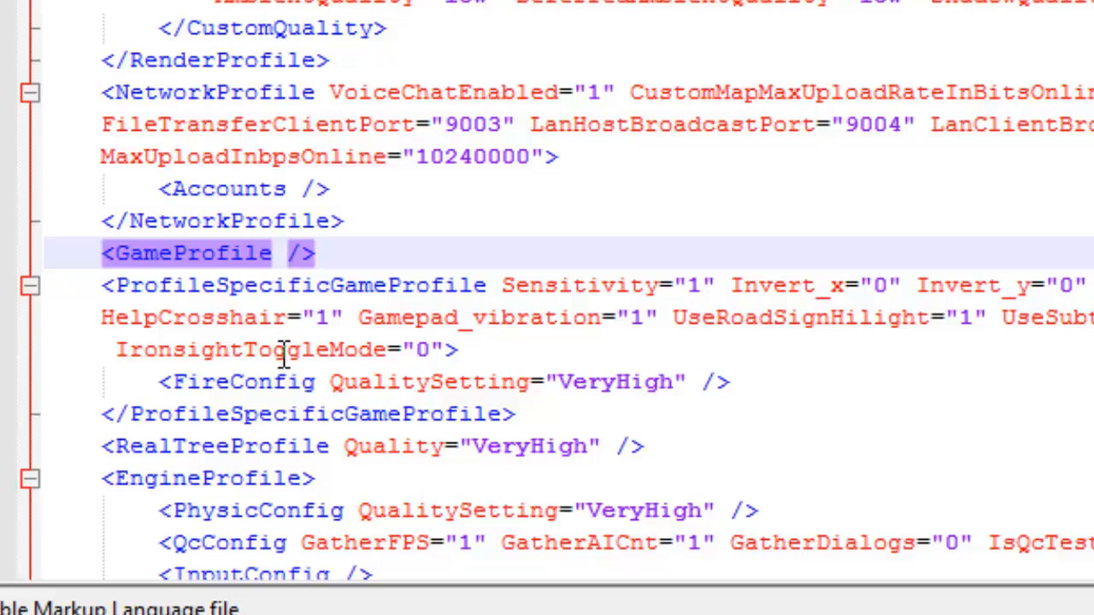
text(godmode=)
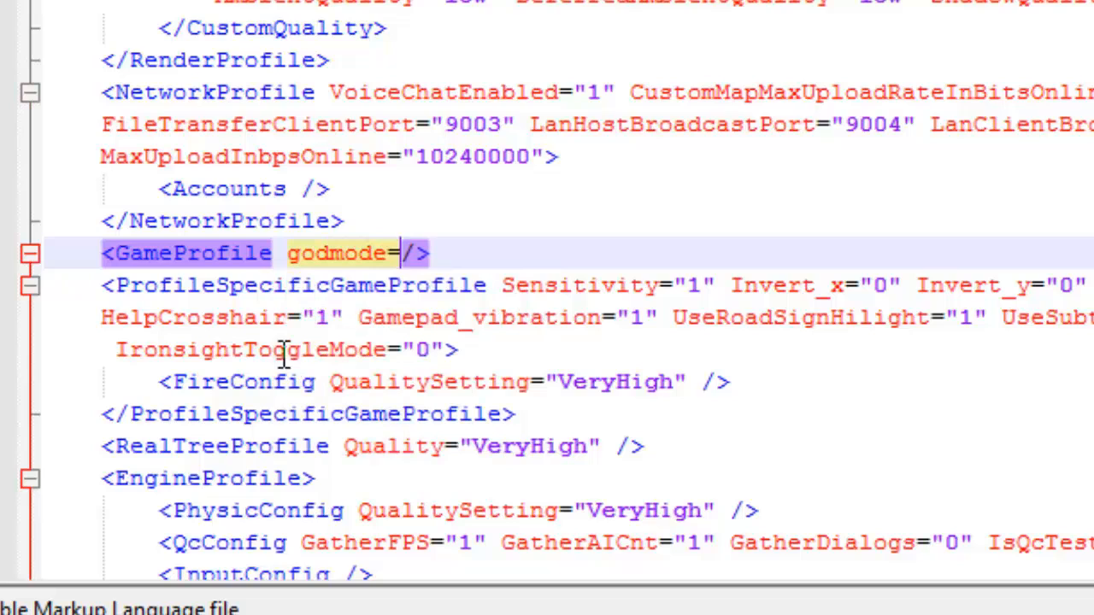
text("1")
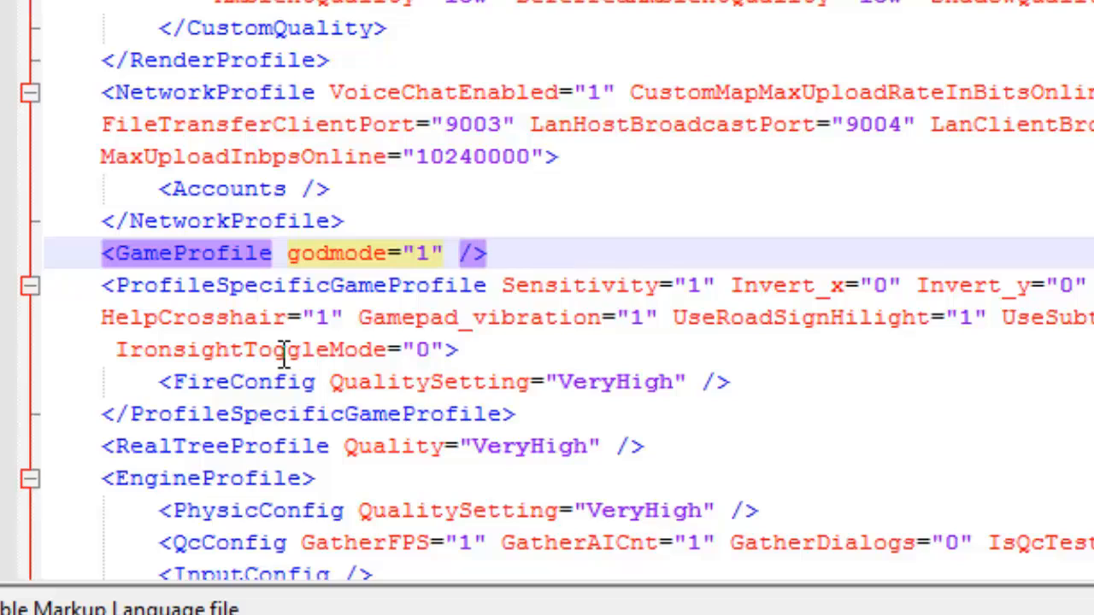
- Add the attribute unlimitedammo="1" after godmode in the GameProfile tag
text(unlimitedammp)
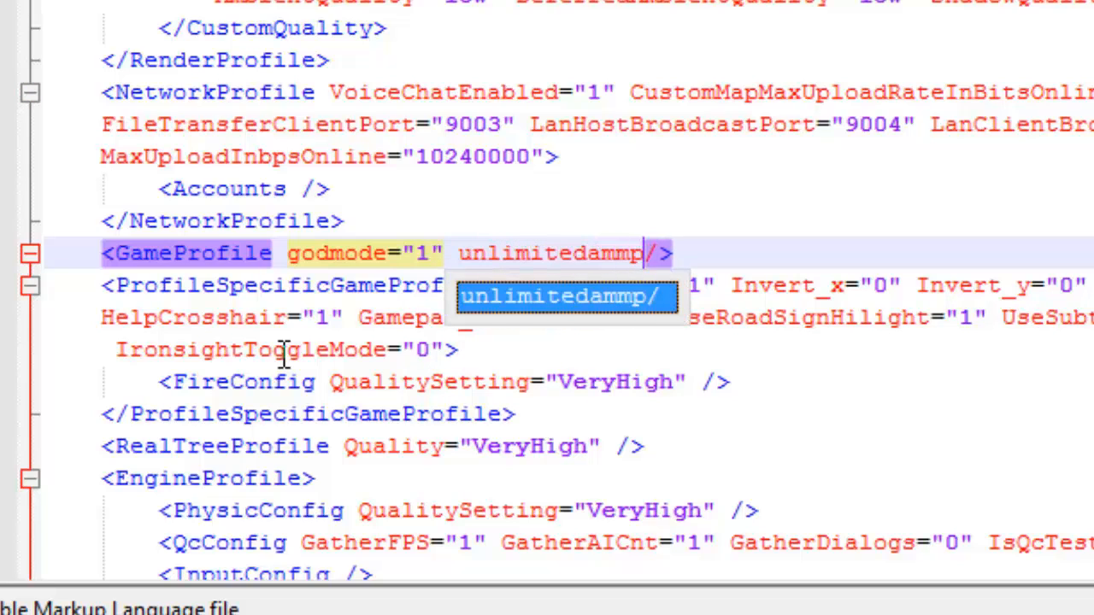
key(BackSpace)
text(o=)
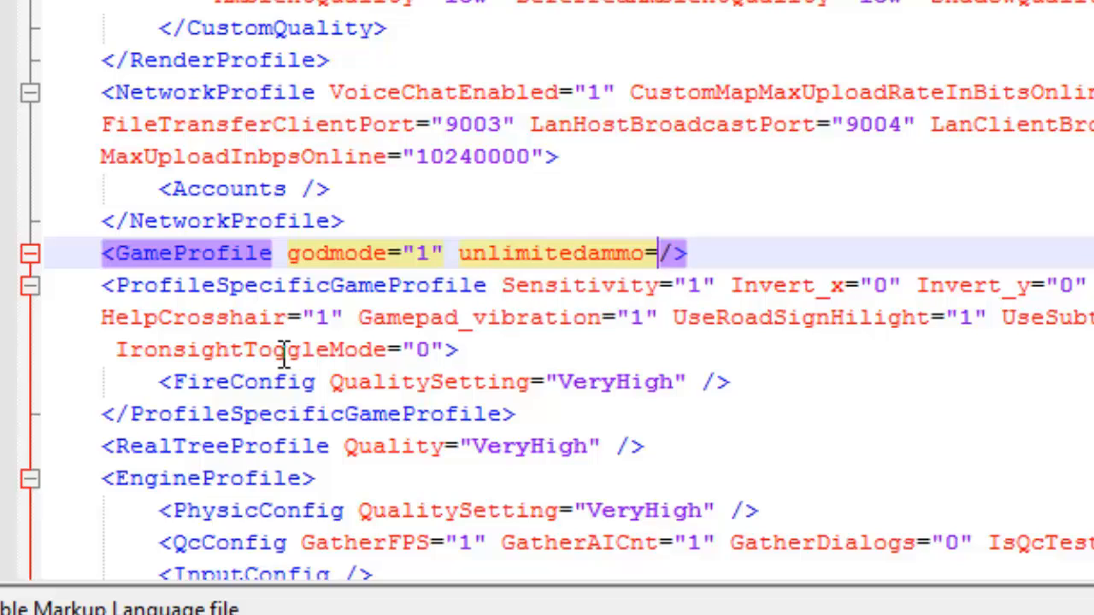
text("1")
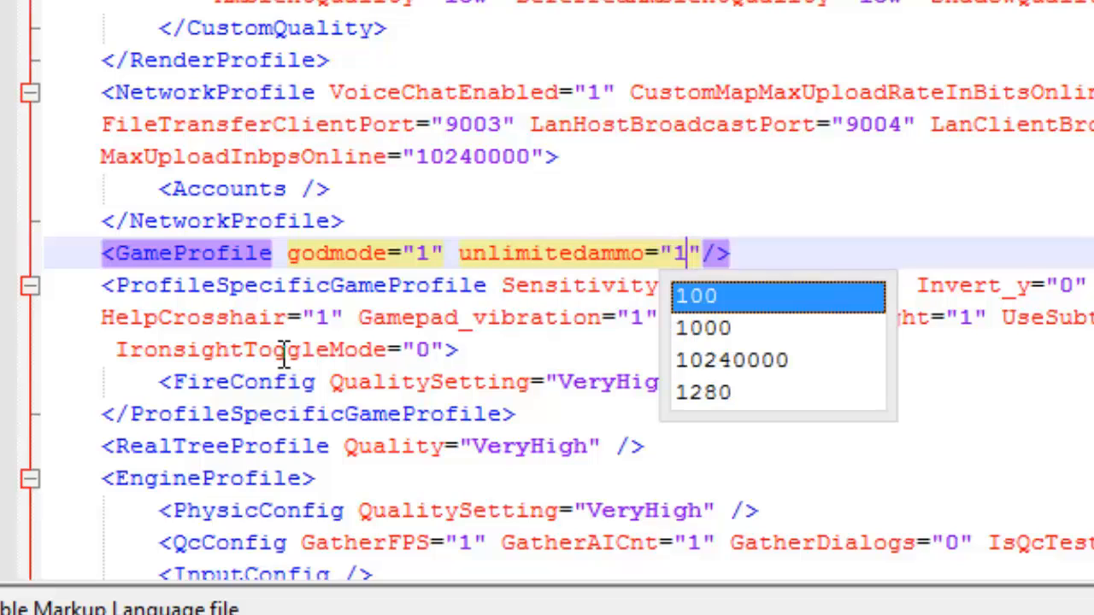
key(Escape)
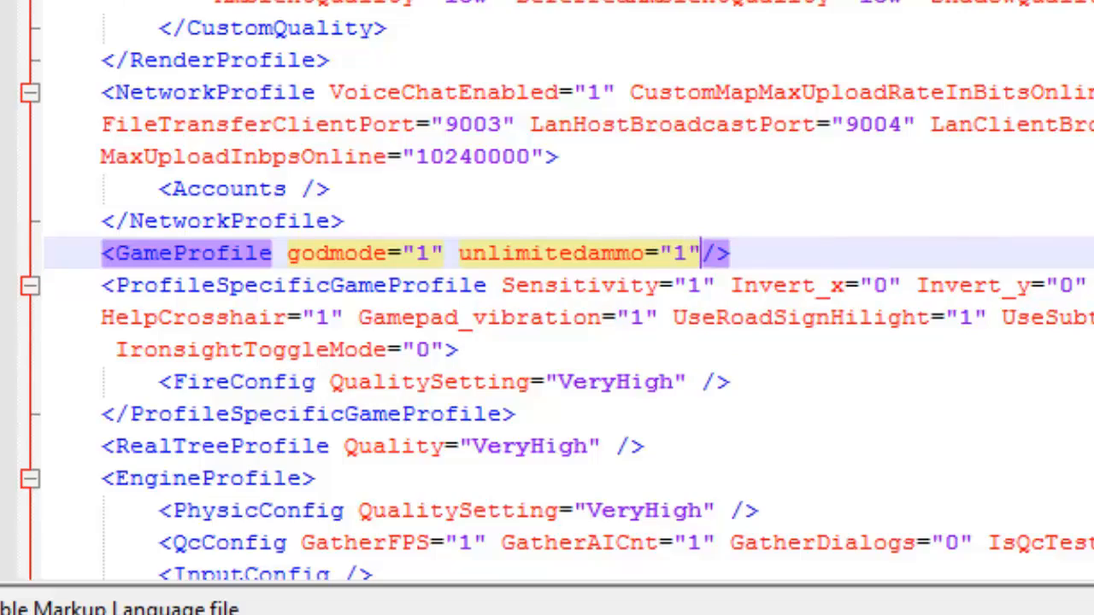
- Save GamerProfile.xml and put away the editor and the Far Cry 3 folder window
click(202, 80)
click(260, 38)
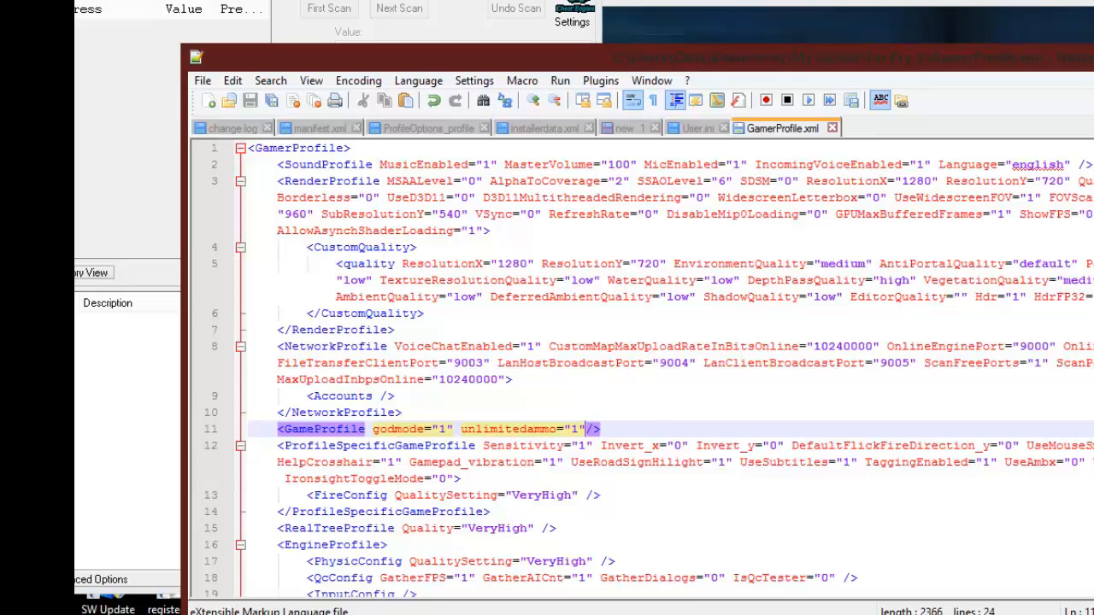
drag(599, 57, 438, 92)
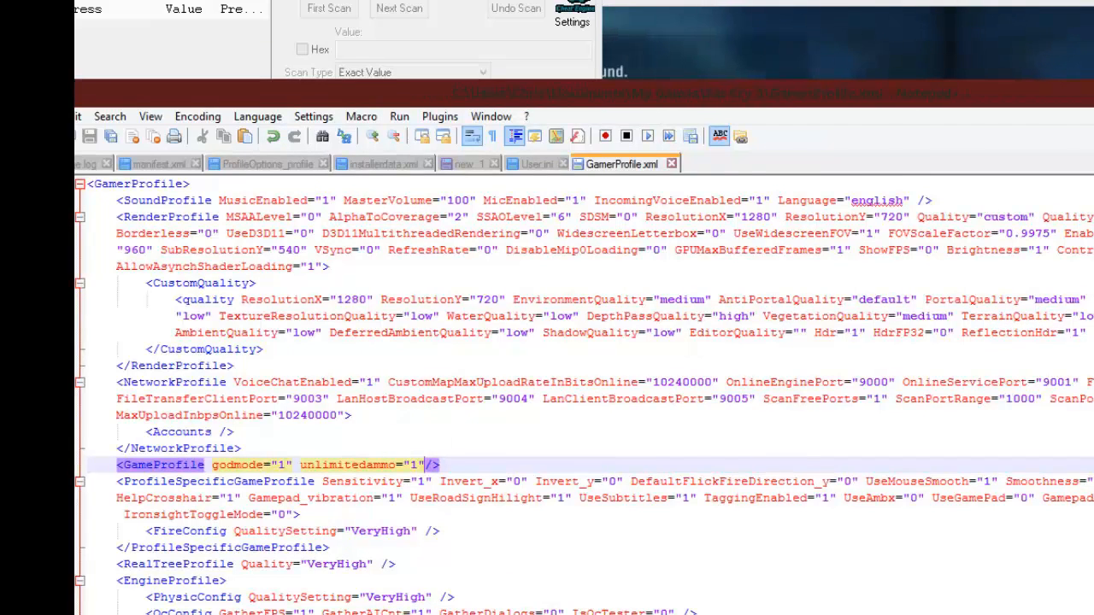
key(super+Down)
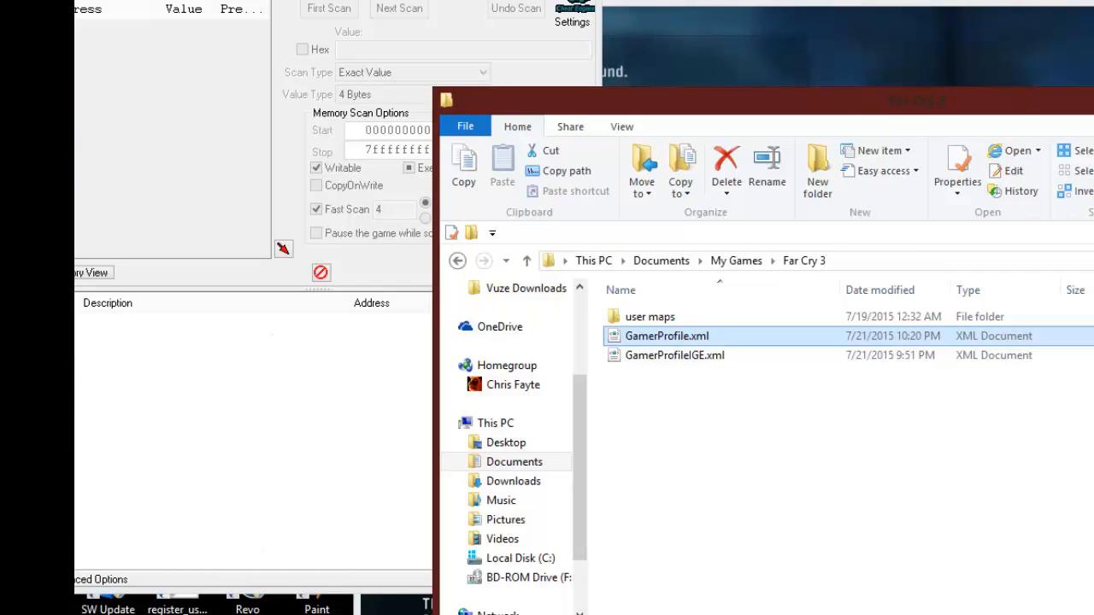
key(alt+F4)
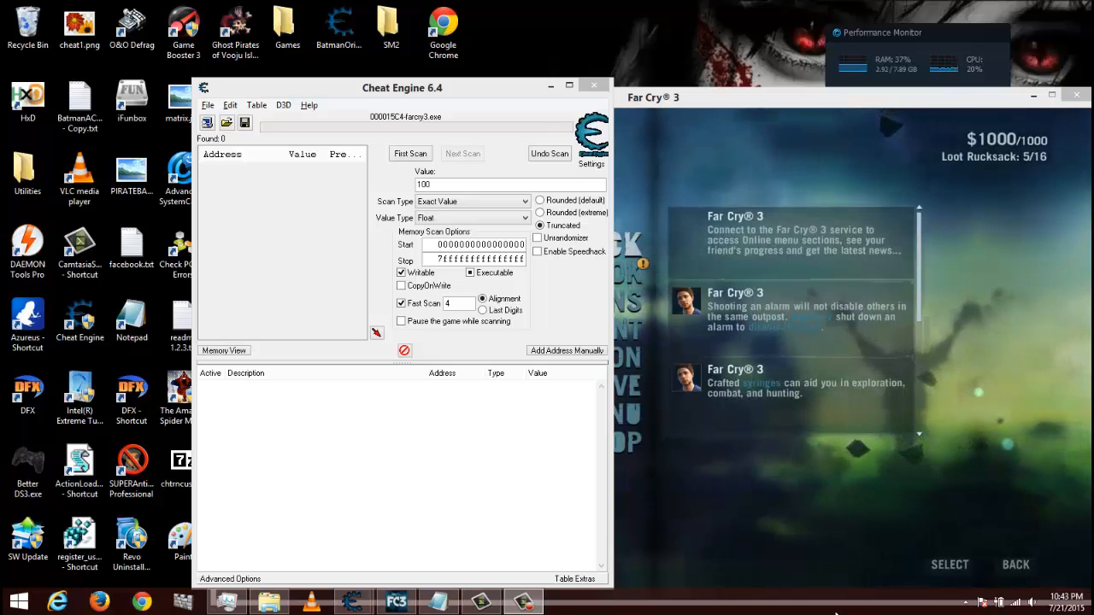
- Attach Cheat Engine to the farcry3.exe process and run a first scan for the exact Float value 100
click(207, 122)
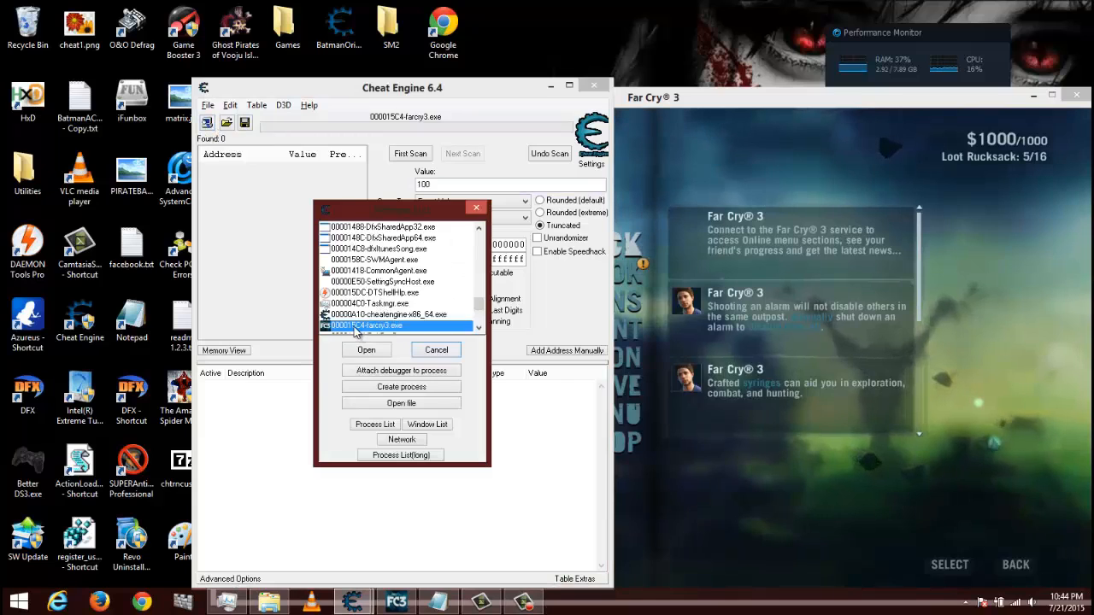
click(366, 352)
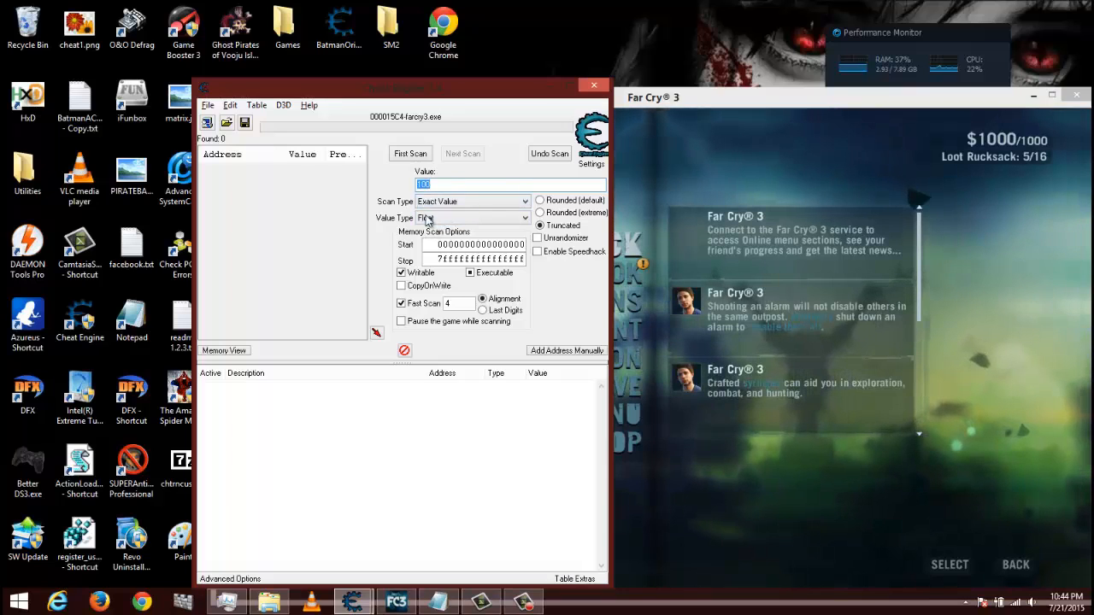
click(409, 155)
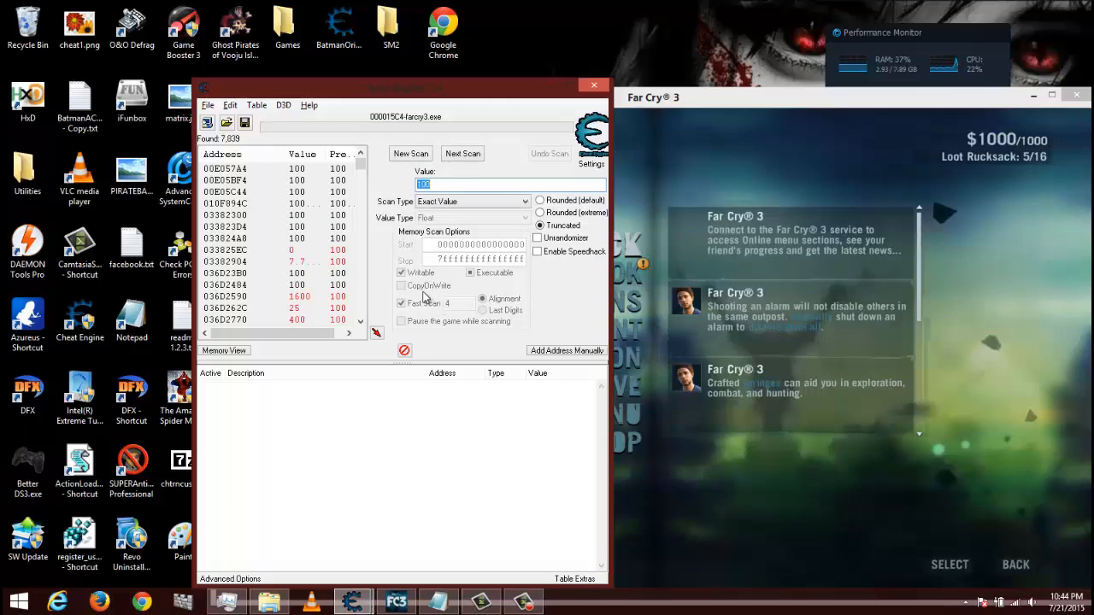
- Narrow the scan results by running repeated next scans for Unchanged value
click(458, 203)
click(448, 295)
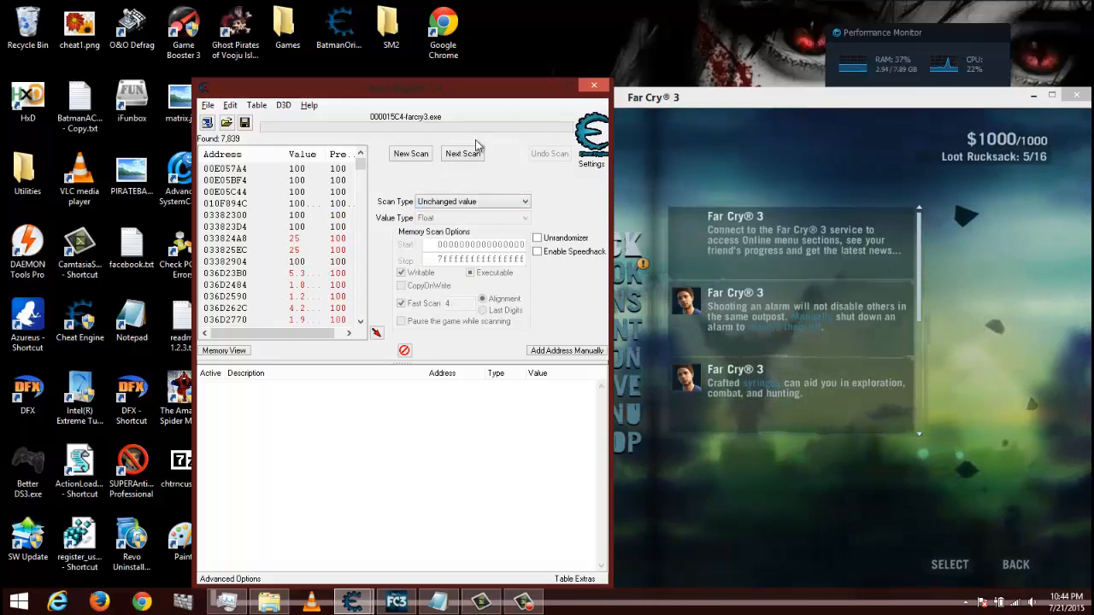
click(464, 158)
click(464, 158)
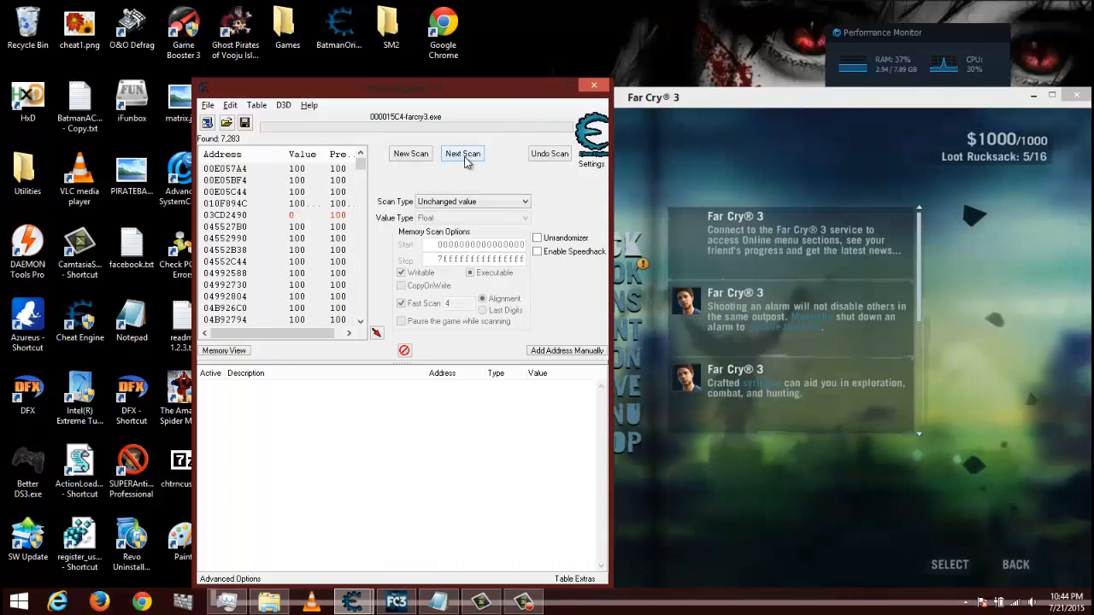
- Set the scan type to Decreased value and resume play in Far Cry 3 from the pause menu
click(431, 202)
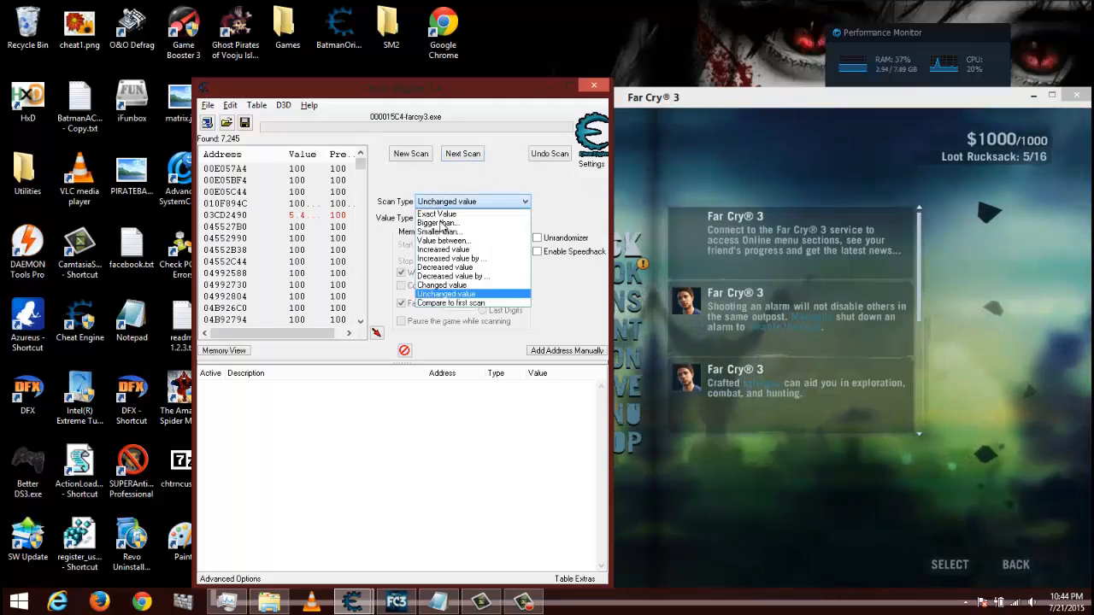
click(451, 267)
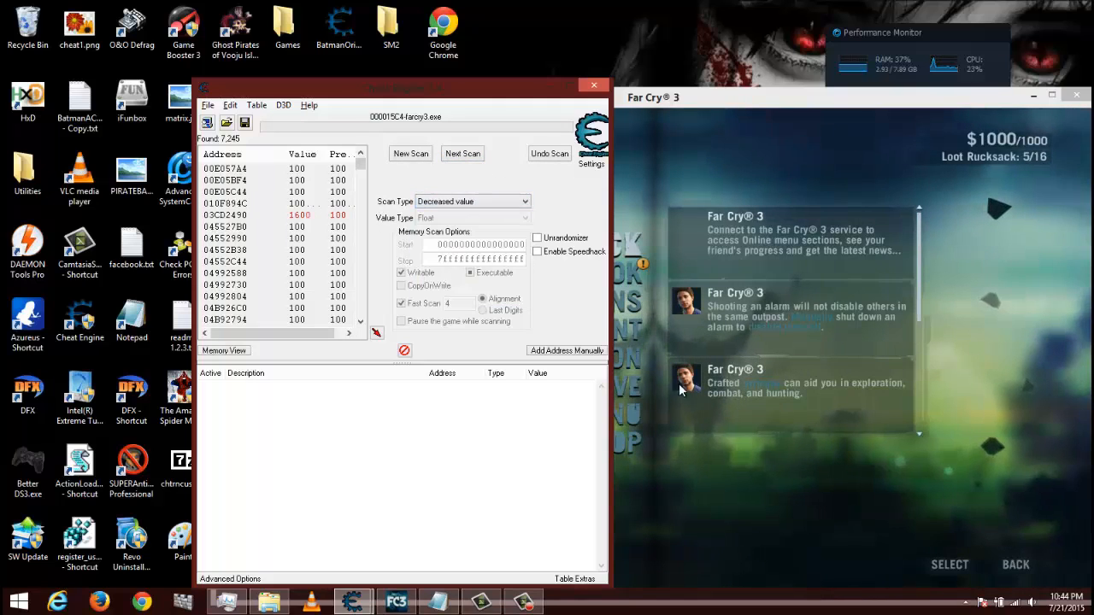
click(824, 488)
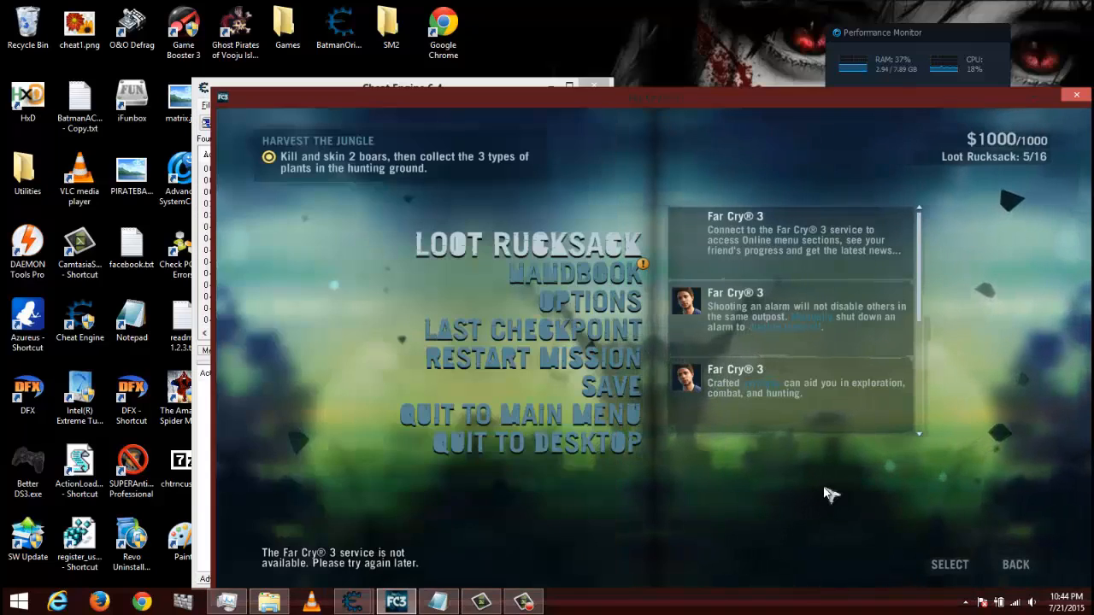
key(Escape)
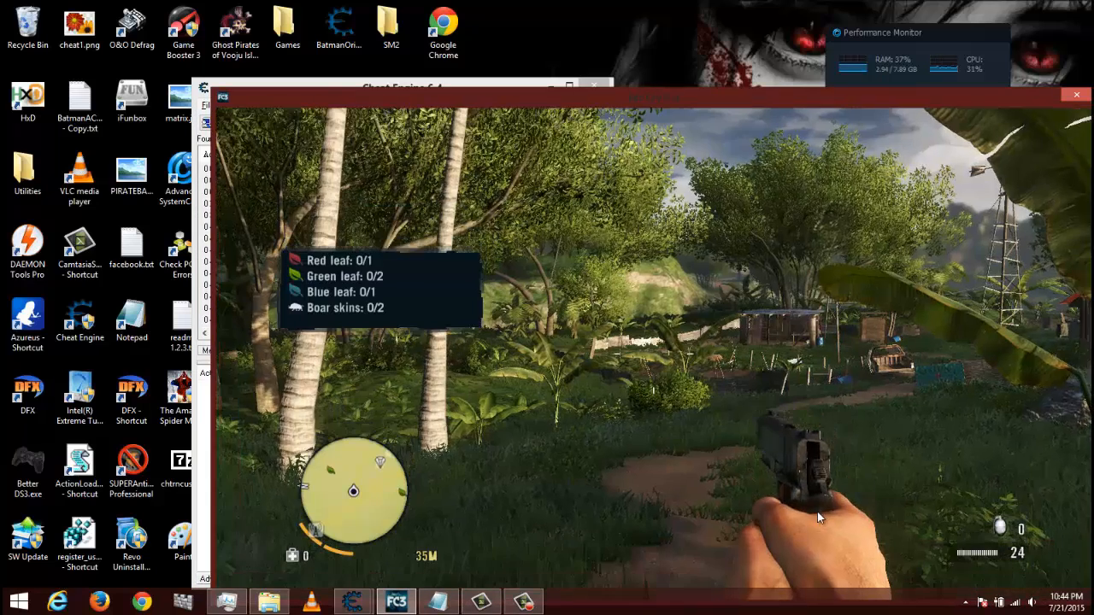
- Walk the character along the dirt path past the wrecked truck and up to the boar by the fence
key(w)
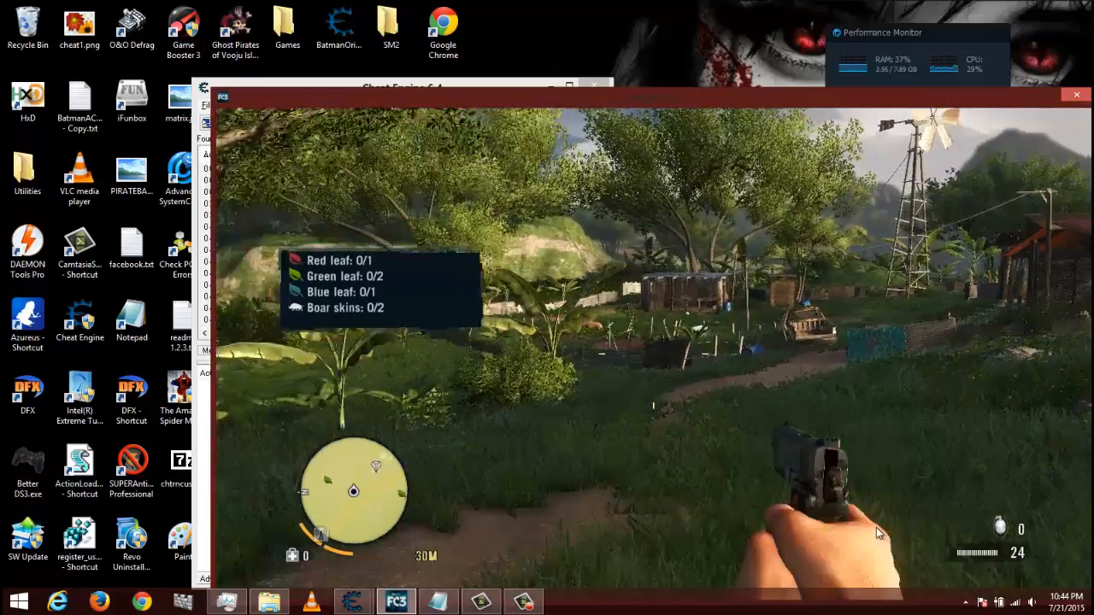
key(w)
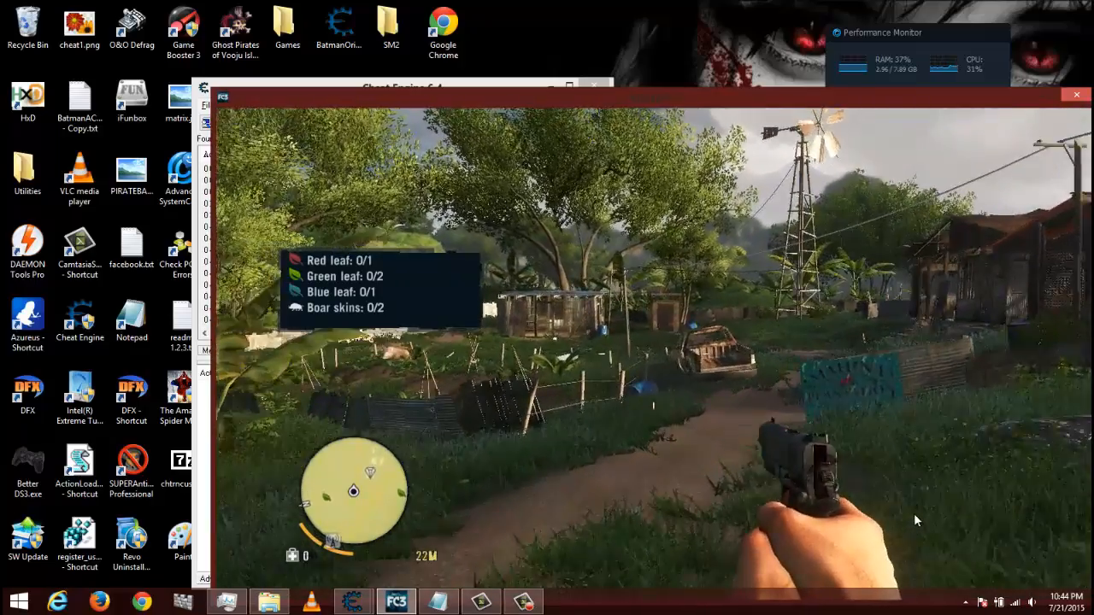
key(w)
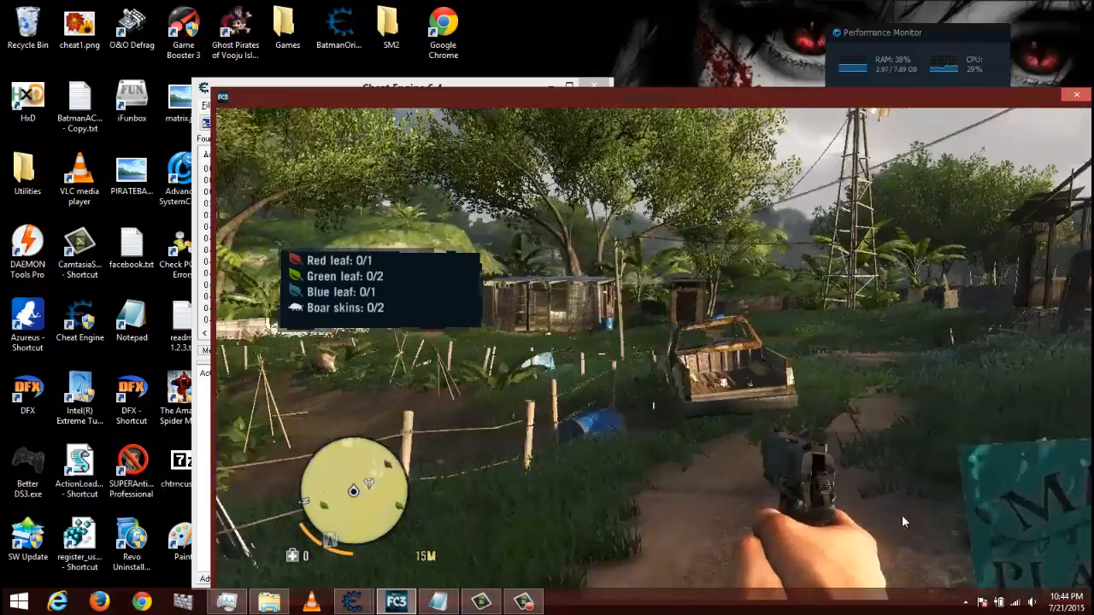
key(w)
key(w)
key(w)
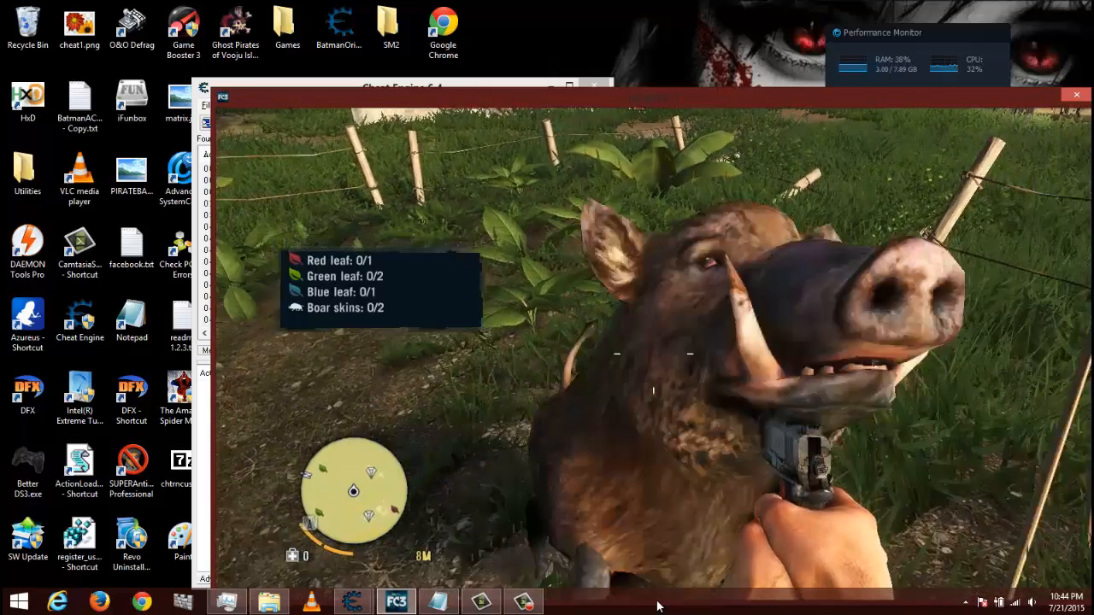
- Pause Far Cry 3, switch to Cheat Engine and run a next scan for Decreased value
key(Escape)
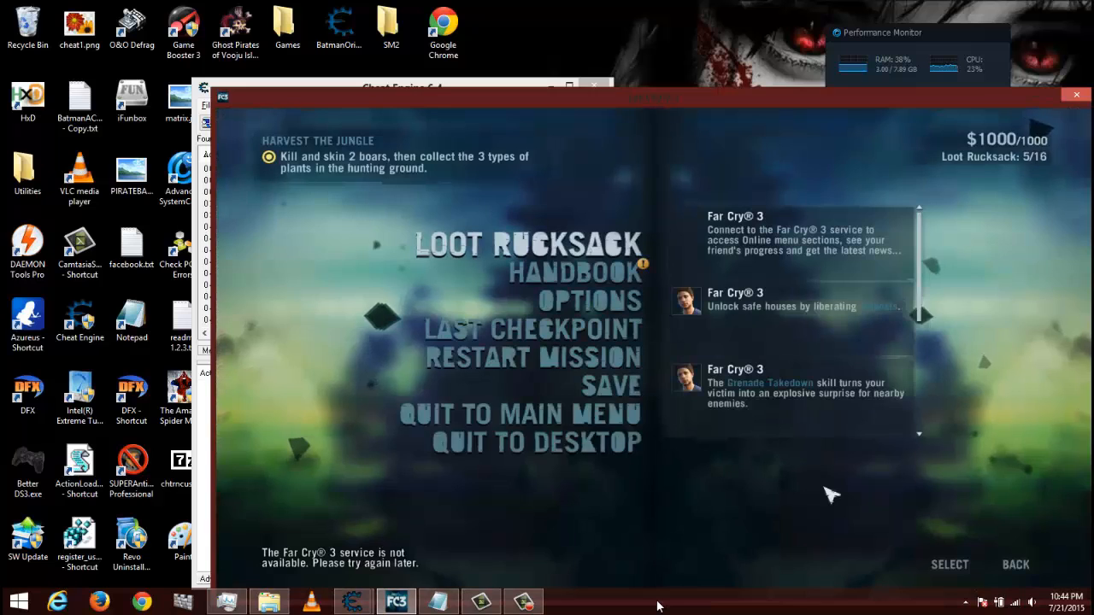
key(alt+Tab)
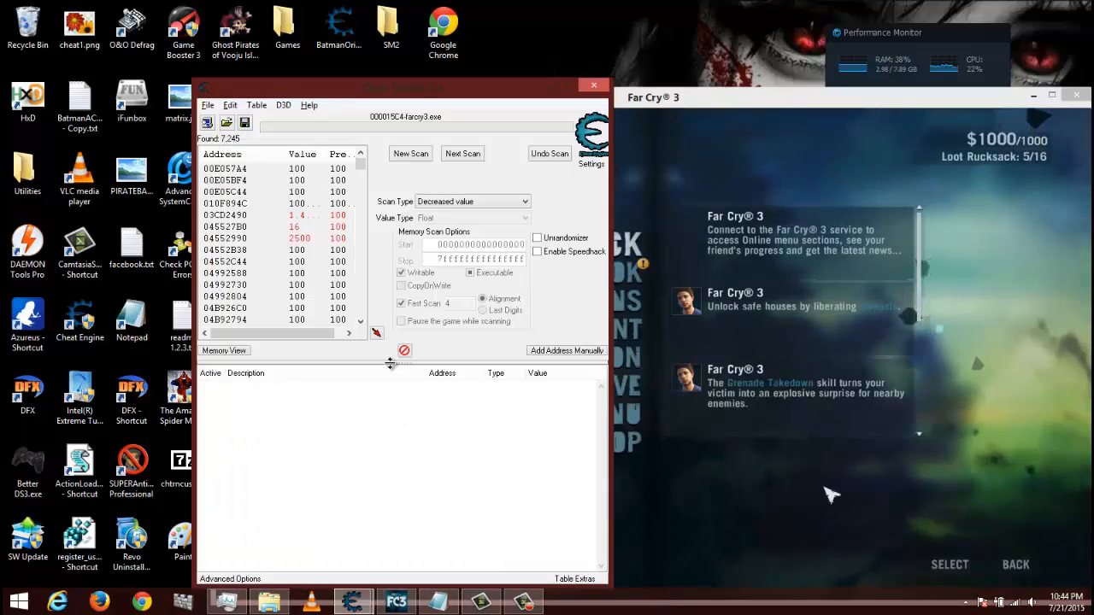
drag(418, 97, 382, 120)
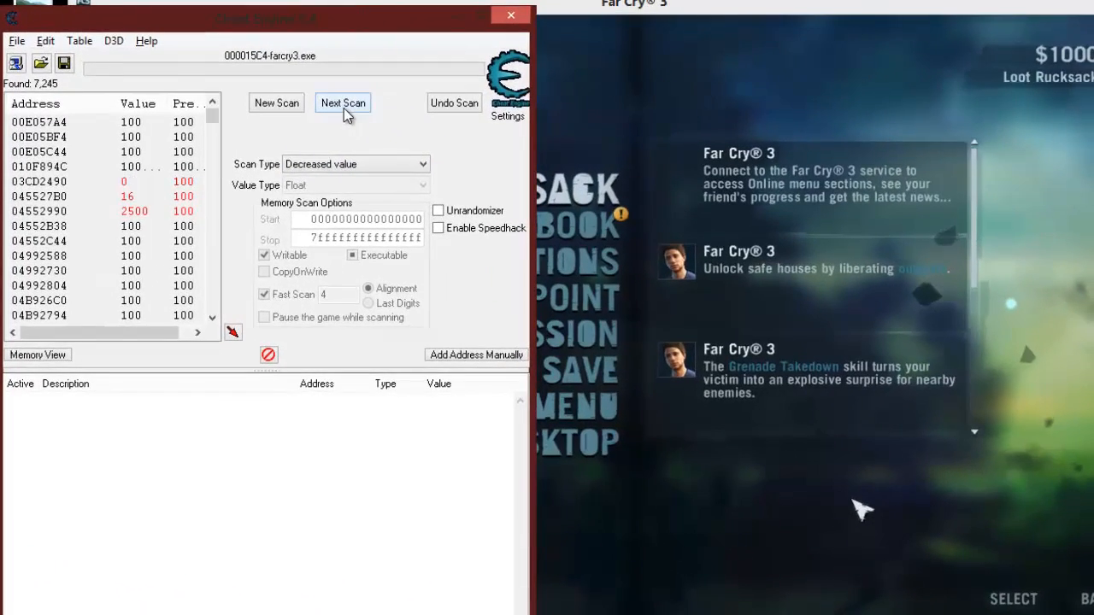
click(343, 107)
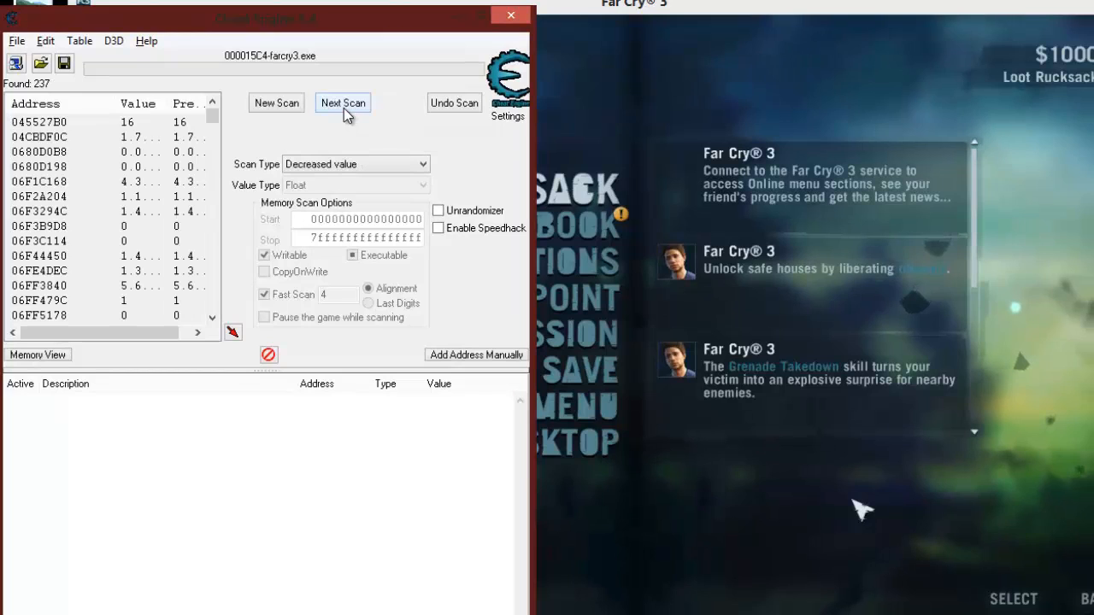
- Set the scan type to Unchanged value and run several next scans to narrow the results
click(325, 167)
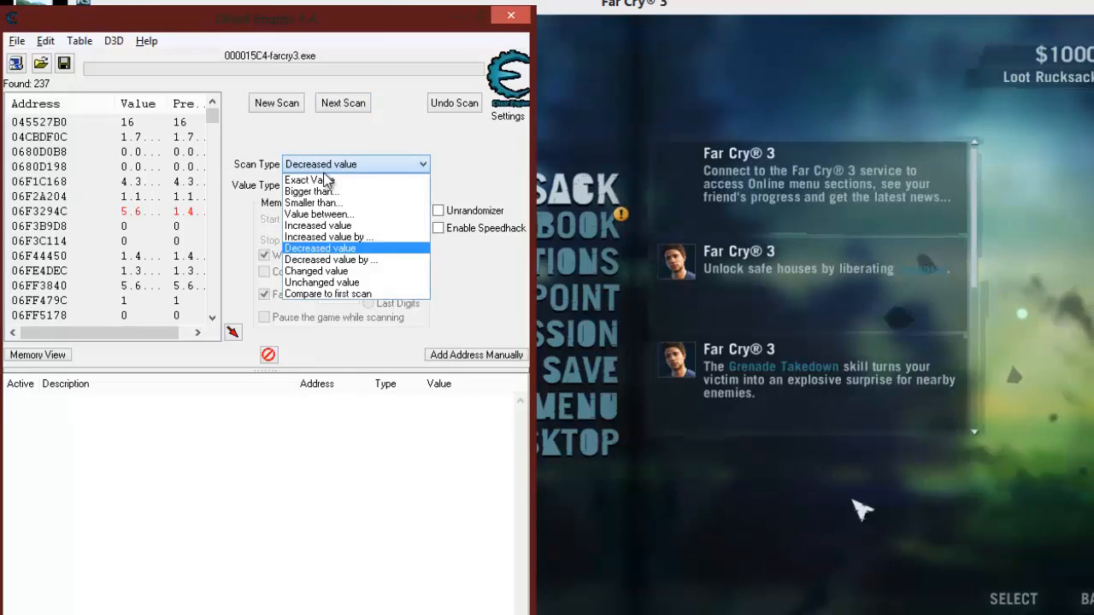
click(335, 284)
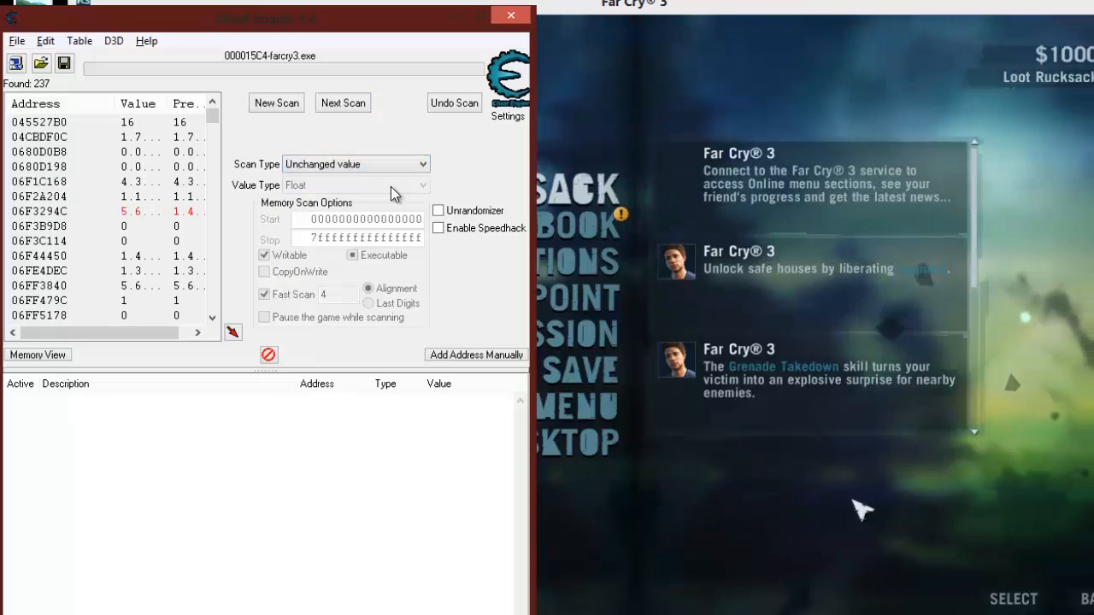
click(341, 106)
click(341, 106)
click(341, 106)
click(341, 106)
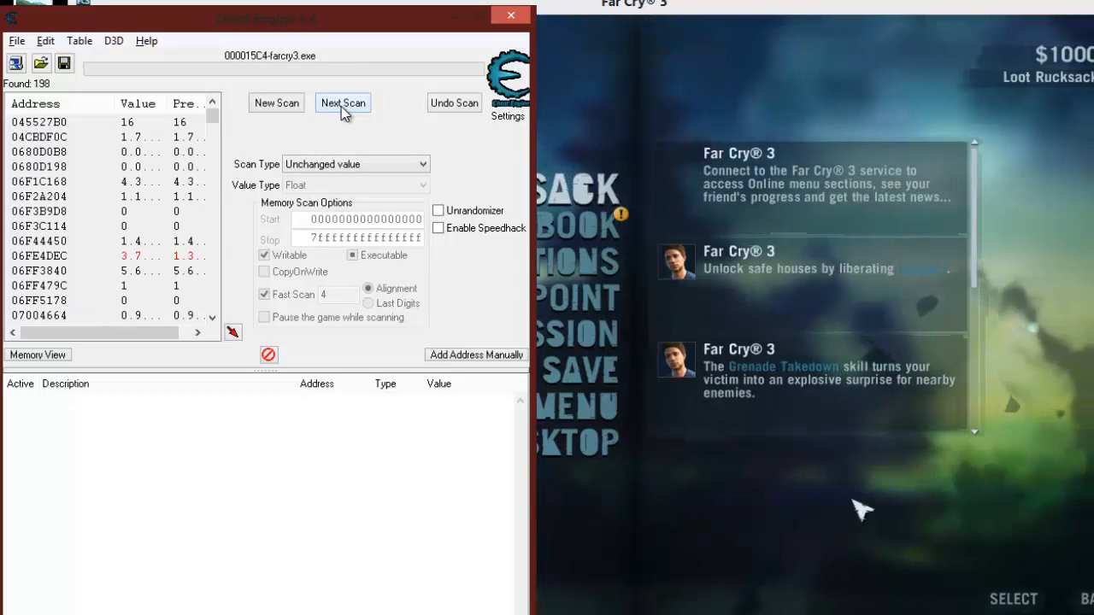
- Resume play in Far Cry 3 beside the boar to take more damage, and return to Cheat Engine with the game paused
click(762, 466)
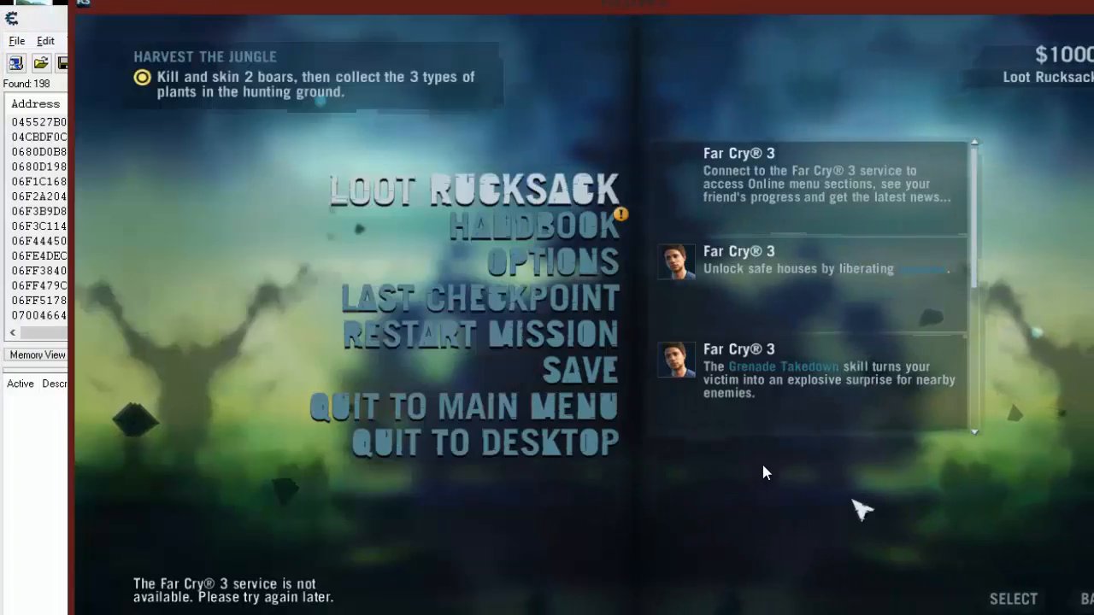
key(Escape)
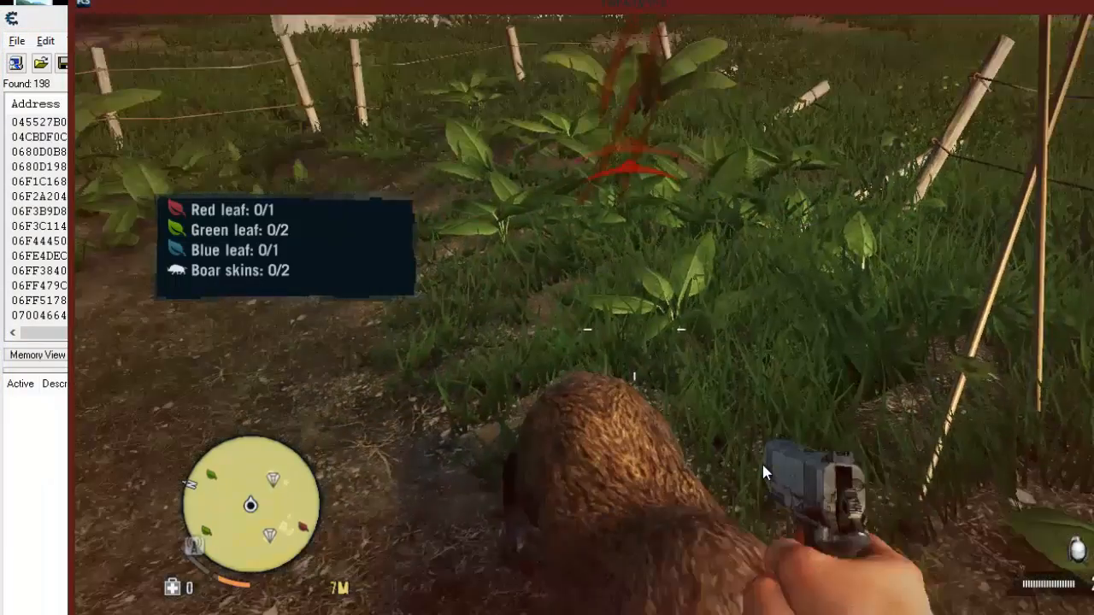
key(alt+Tab)
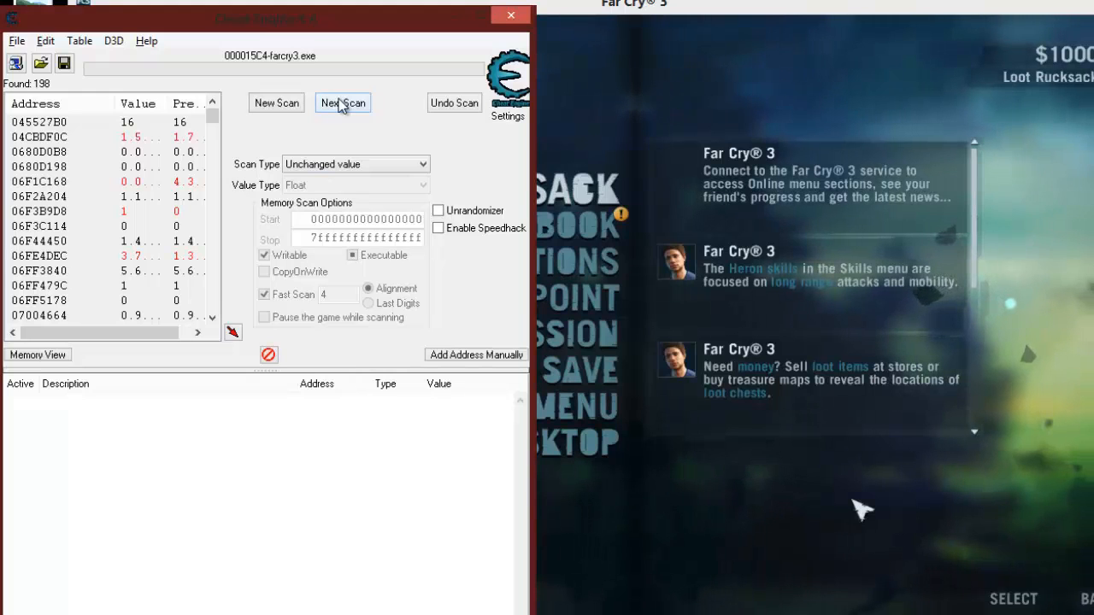
- Narrow the remaining addresses with a next scan for Decreased value
click(346, 167)
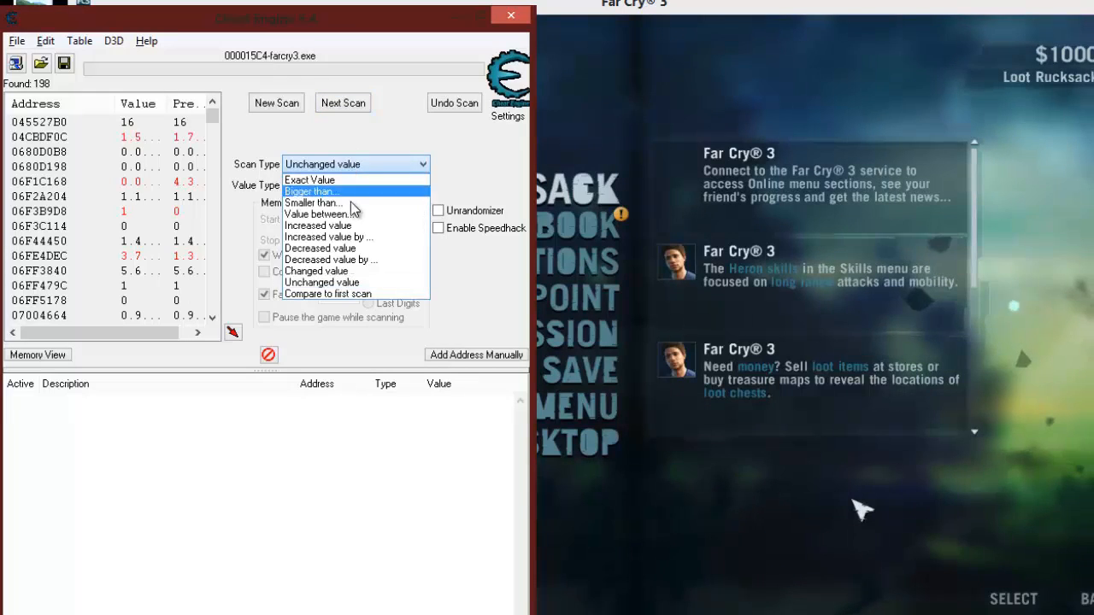
click(354, 249)
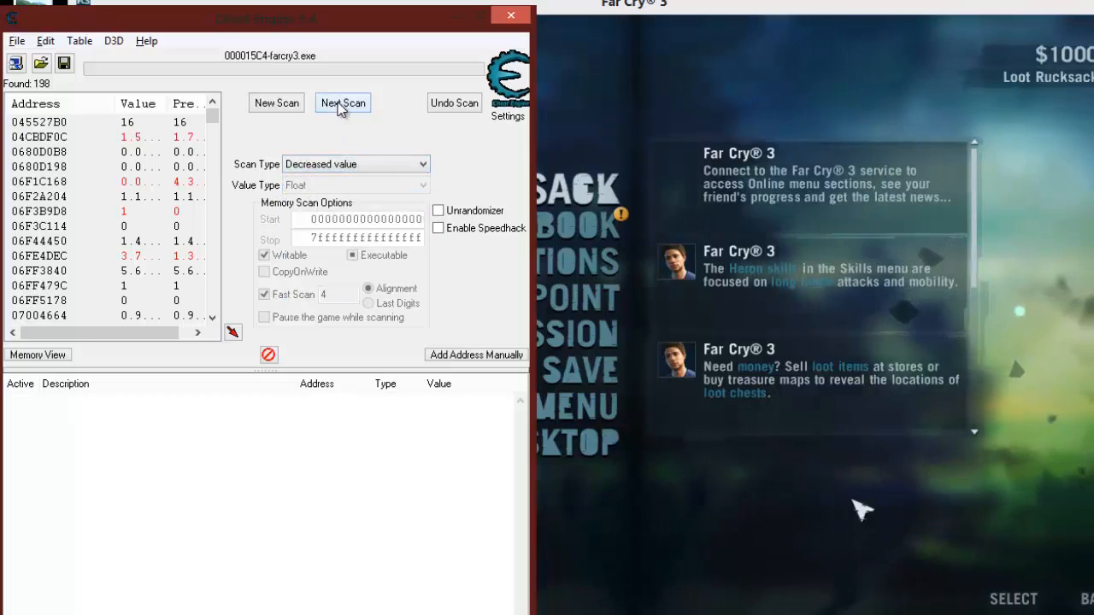
click(341, 106)
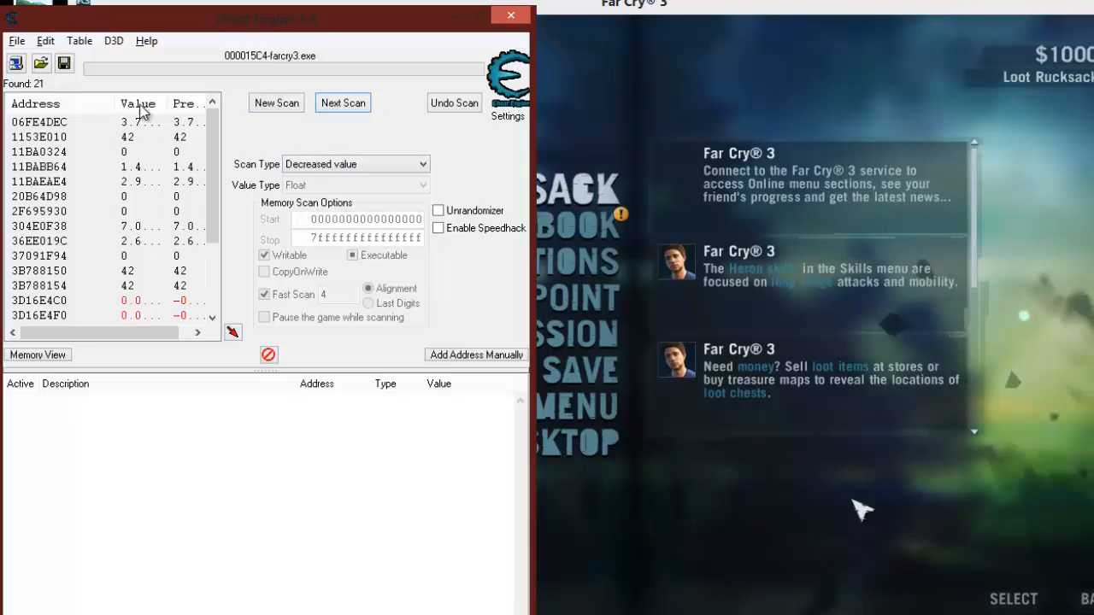
- Filter the remaining addresses with one next scan for Unchanged value
click(310, 166)
click(340, 282)
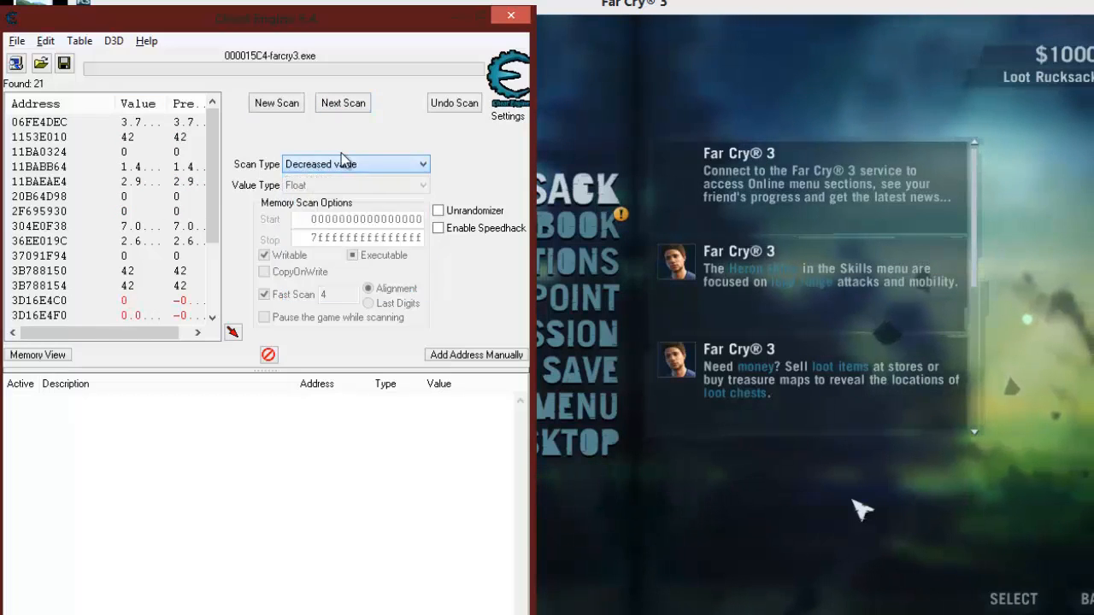
click(344, 103)
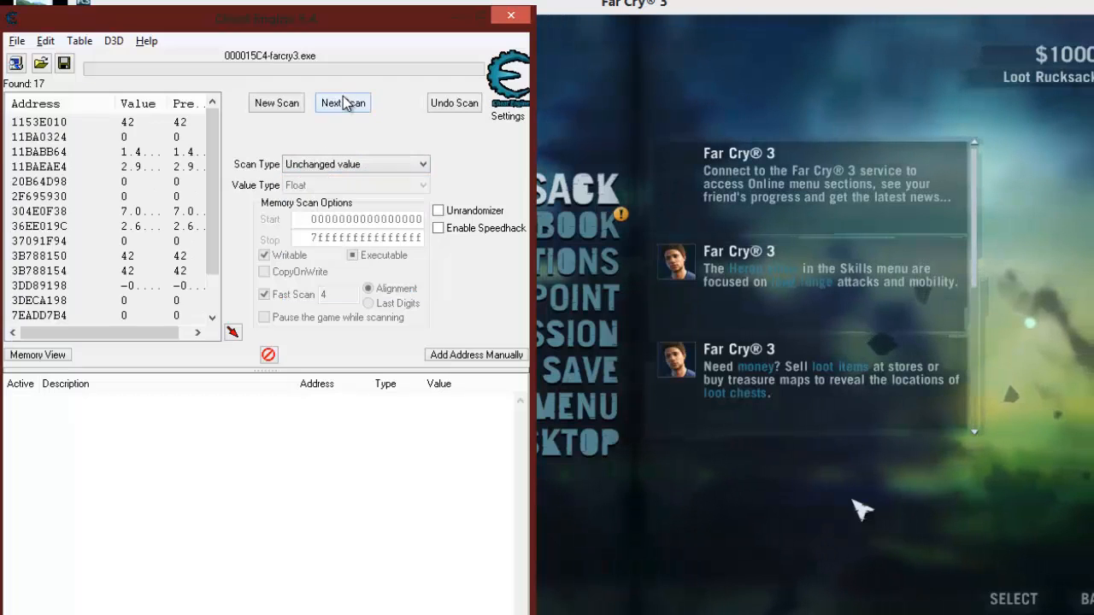
drag(218, 155, 217, 119)
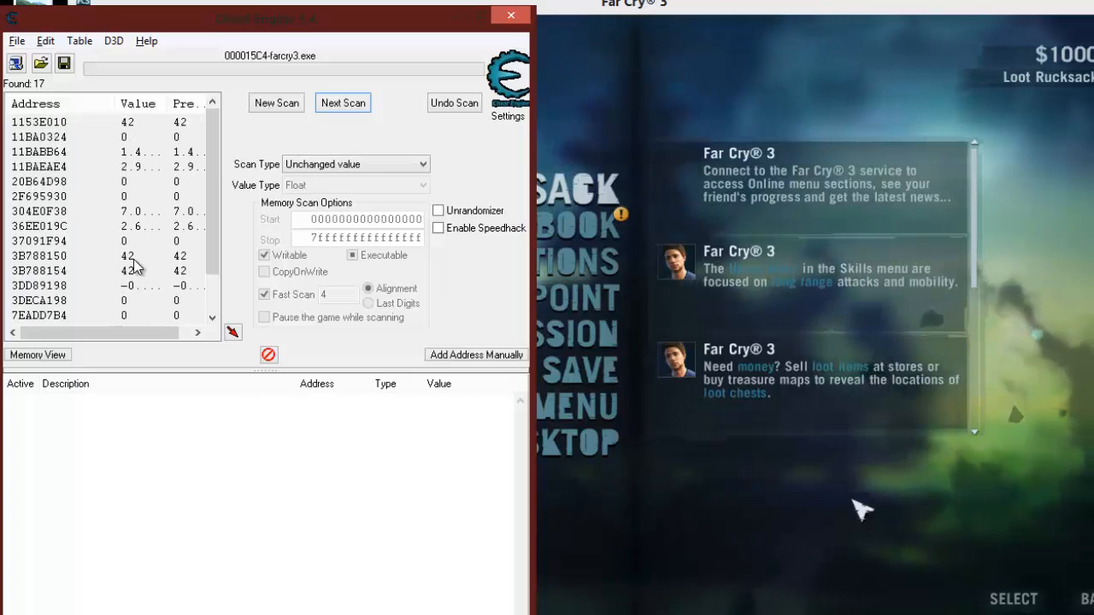
- Add the three found addresses with value 42 (1153E010, 3B788150 and 3B788154) to the address list
double_click(54, 122)
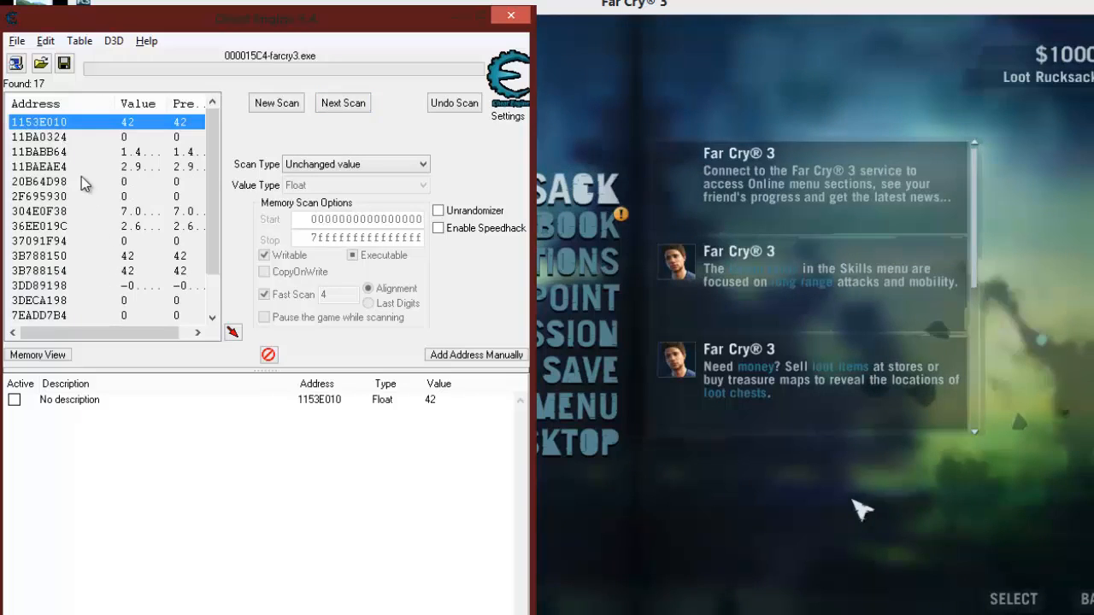
double_click(53, 256)
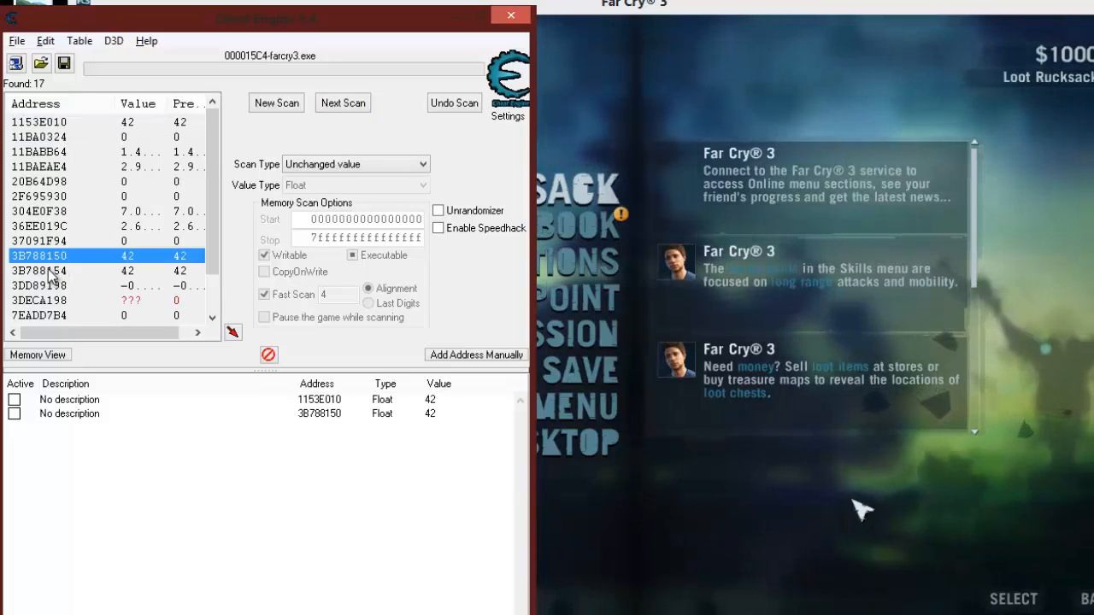
double_click(53, 270)
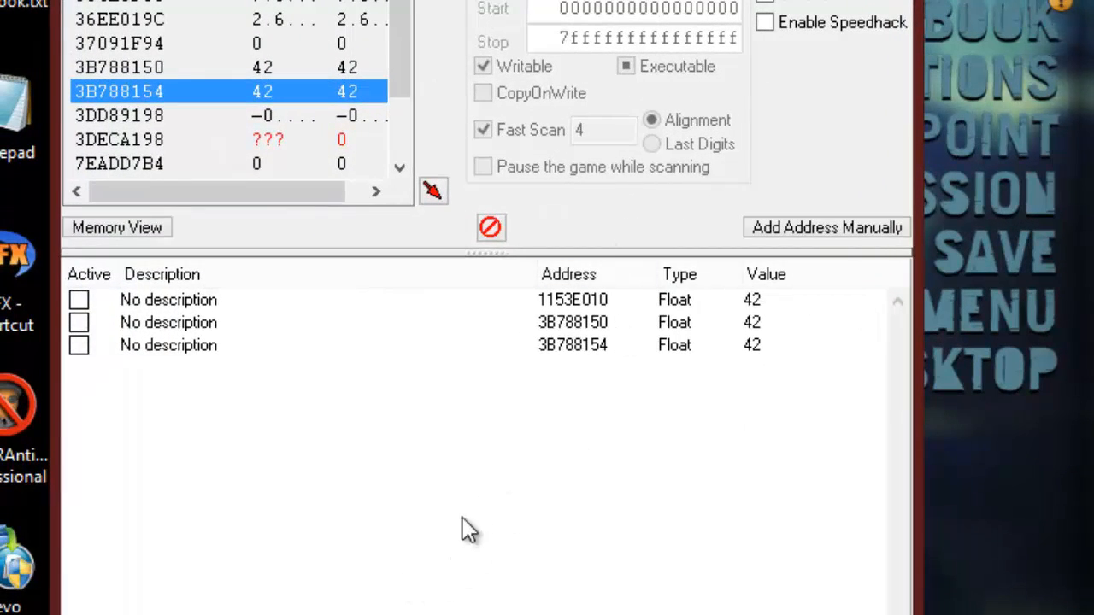
- Set the value of address 1153E010 to 100 and activate its freeze
click(601, 330)
click(592, 353)
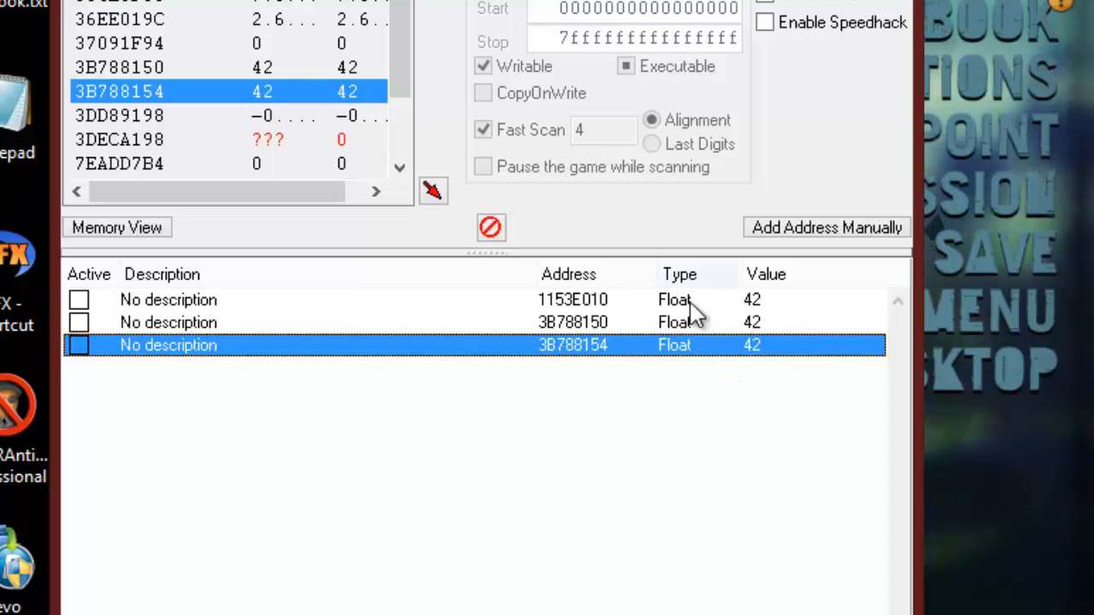
click(587, 299)
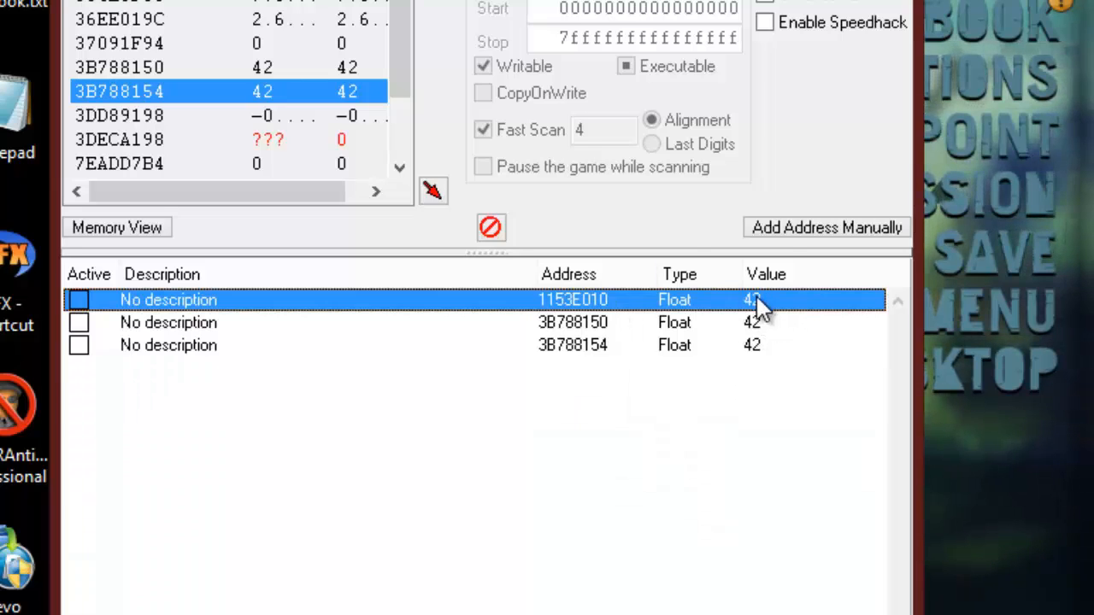
double_click(747, 304)
text(100)
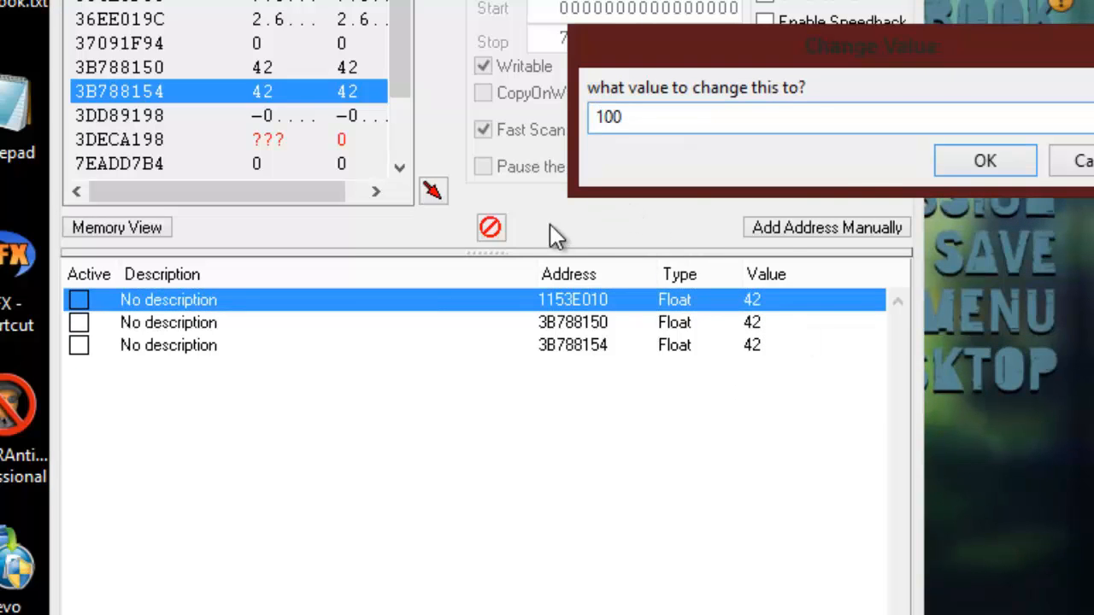
click(996, 165)
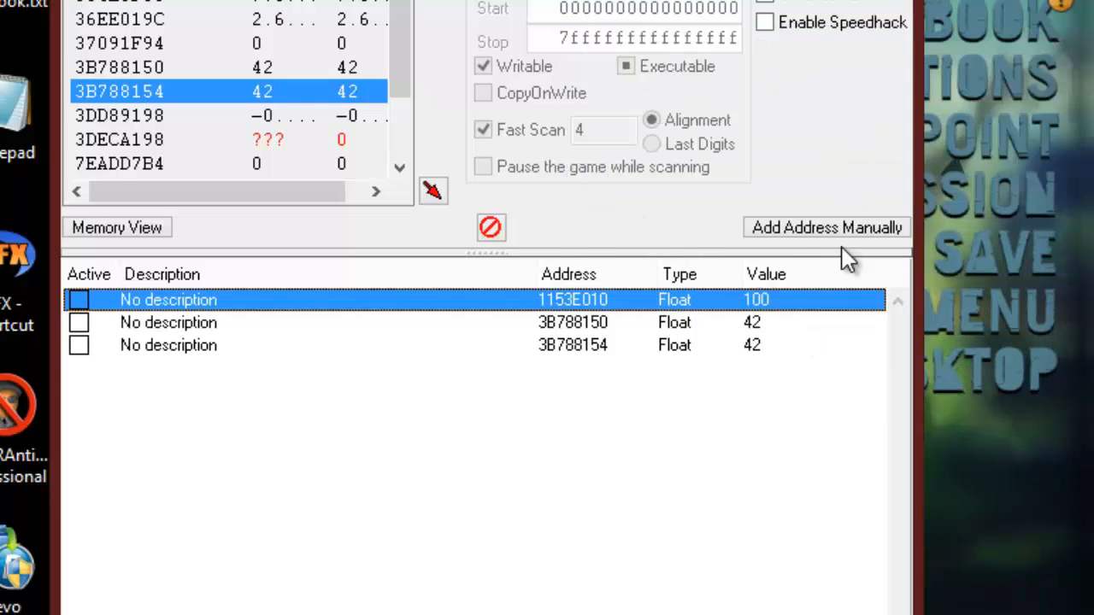
click(79, 300)
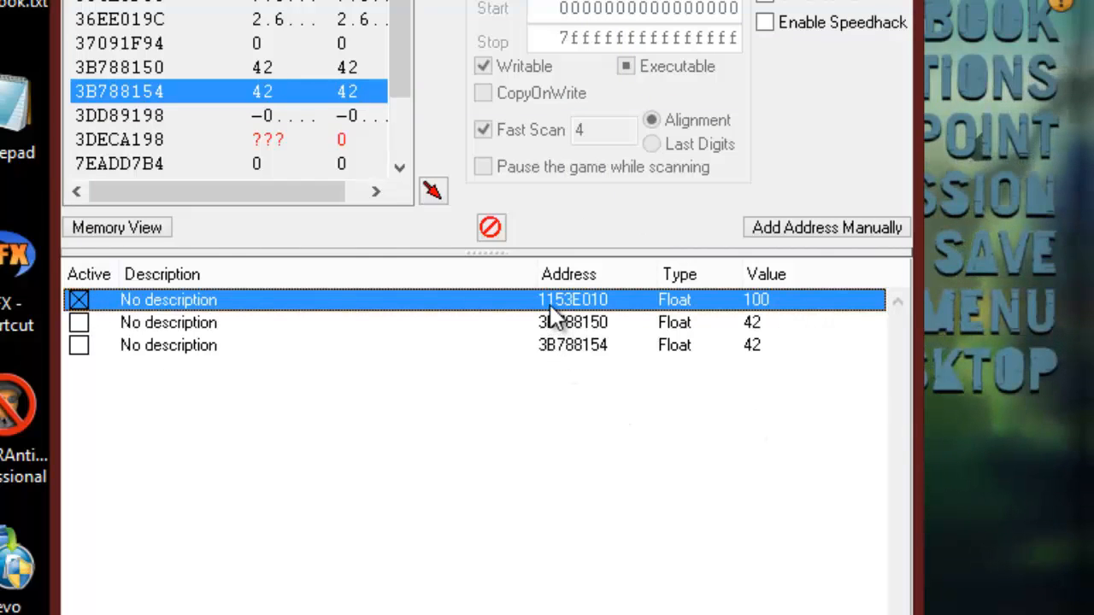
- Resume play in Far Cry 3 beside the boar to test the frozen health value, and return to Cheat Engine
key(alt+Tab)
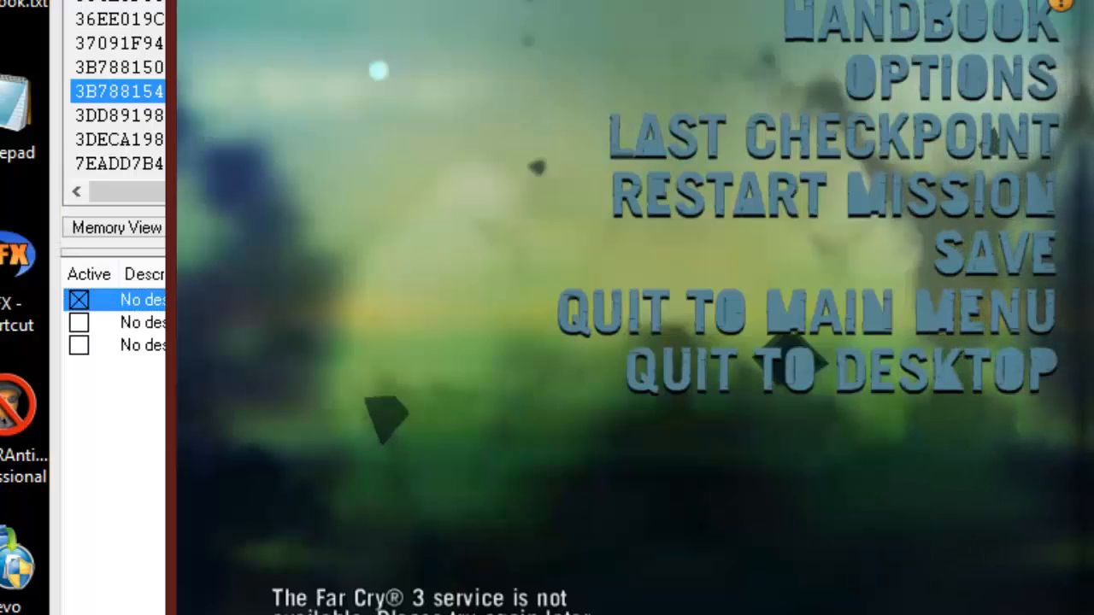
key(Escape)
key(alt+Tab)
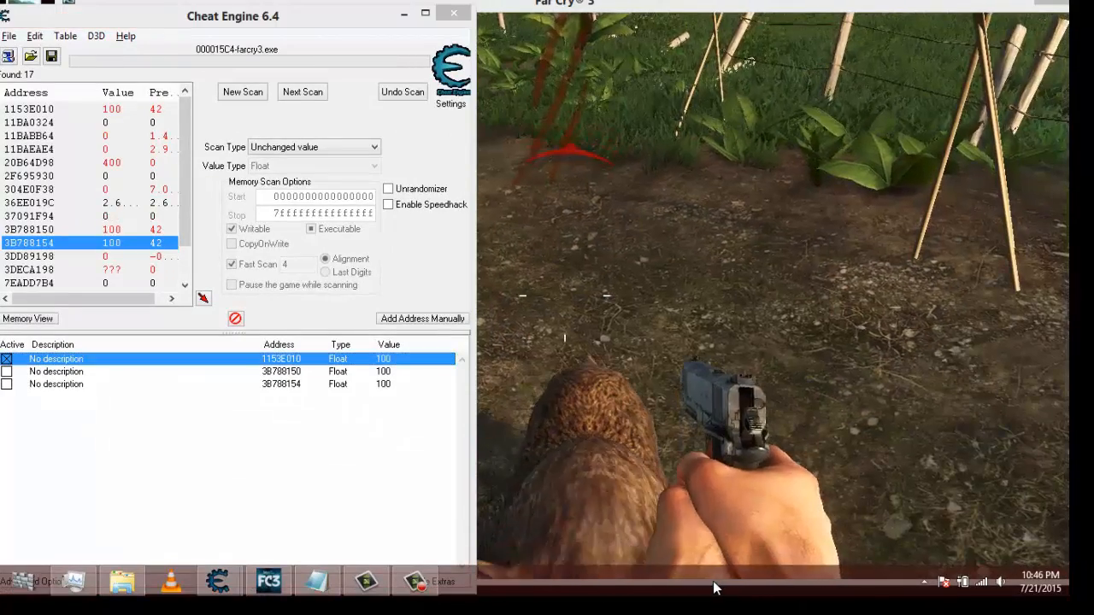
key(alt+Tab)
click(865, 250)
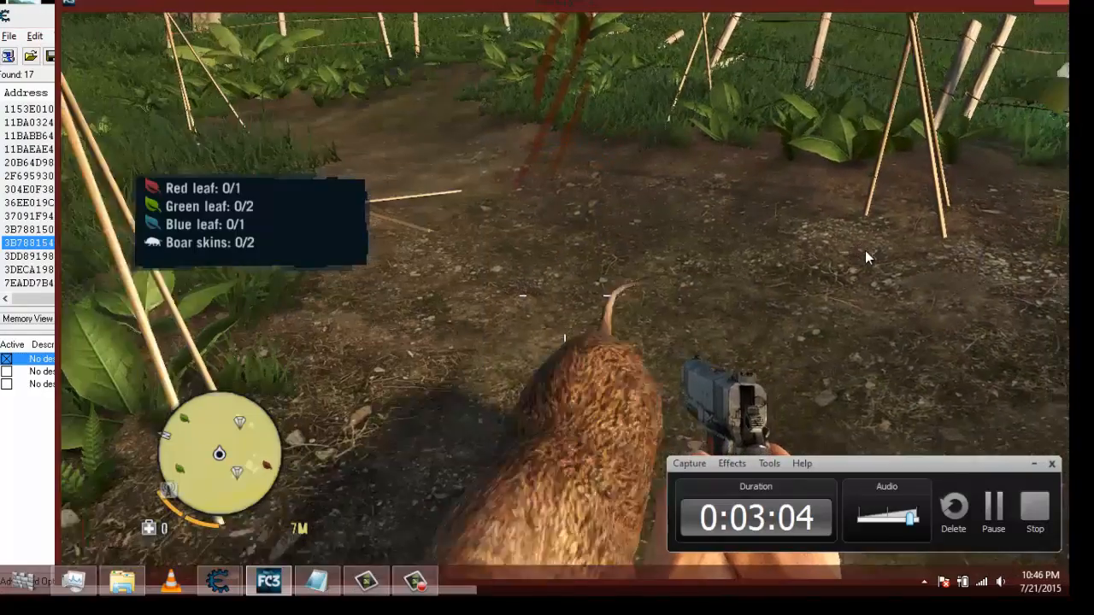
key(alt+Tab)
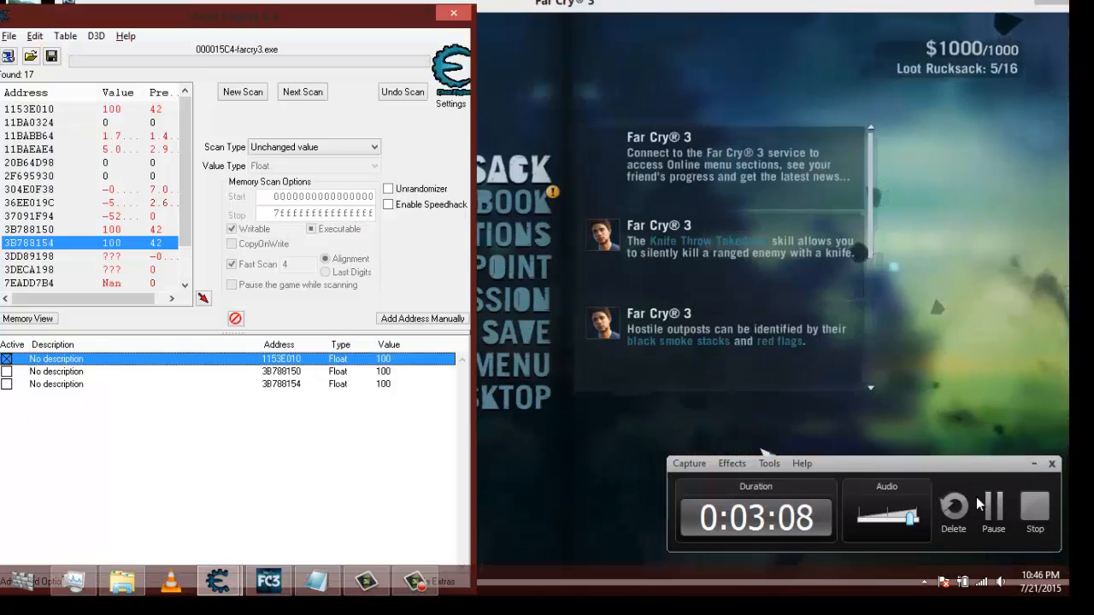
click(1033, 467)
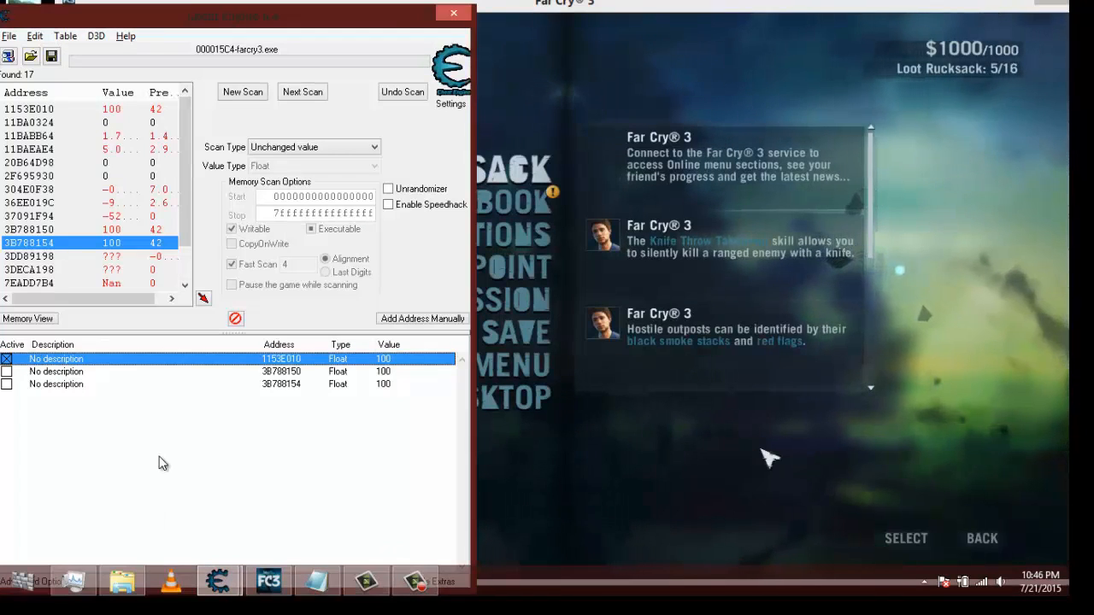
double_click(285, 359)
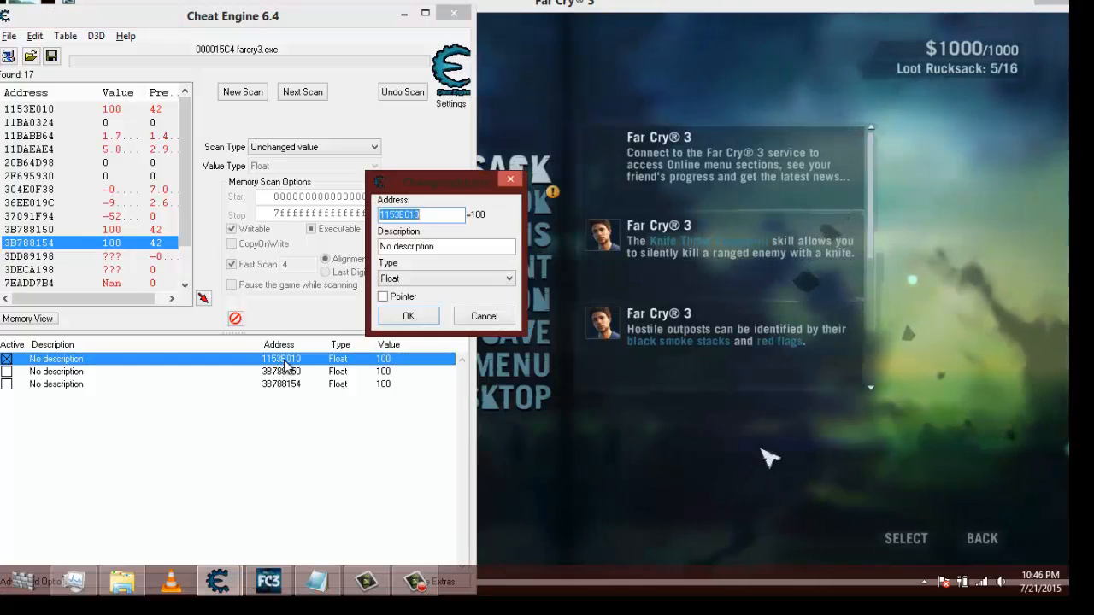
click(483, 317)
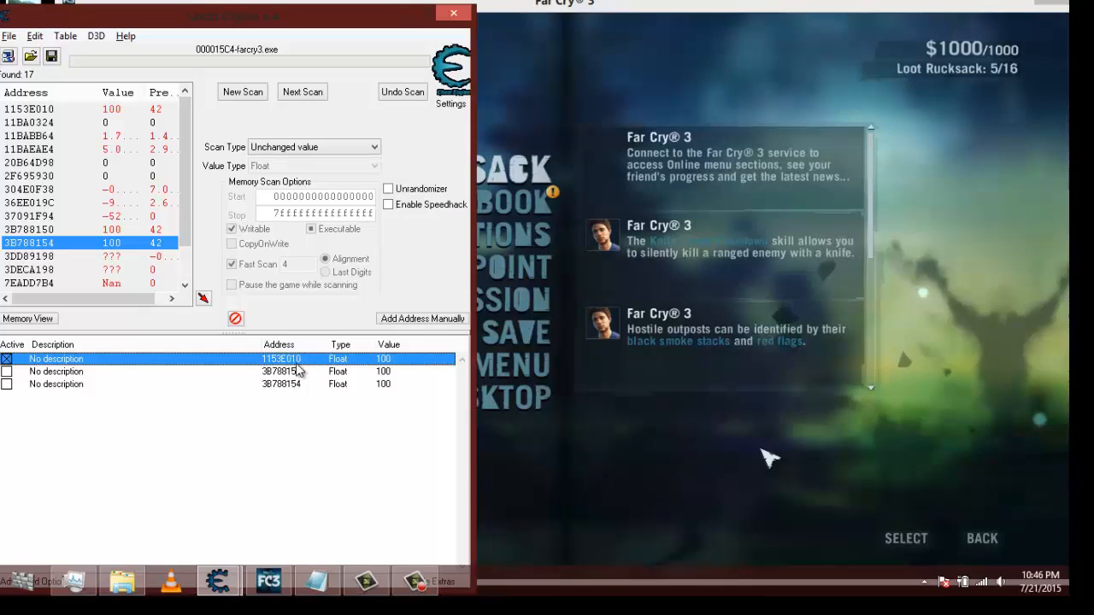
- Delete the 3B788150 and 3B788154 records from the address list
key(Down)
key(Down)
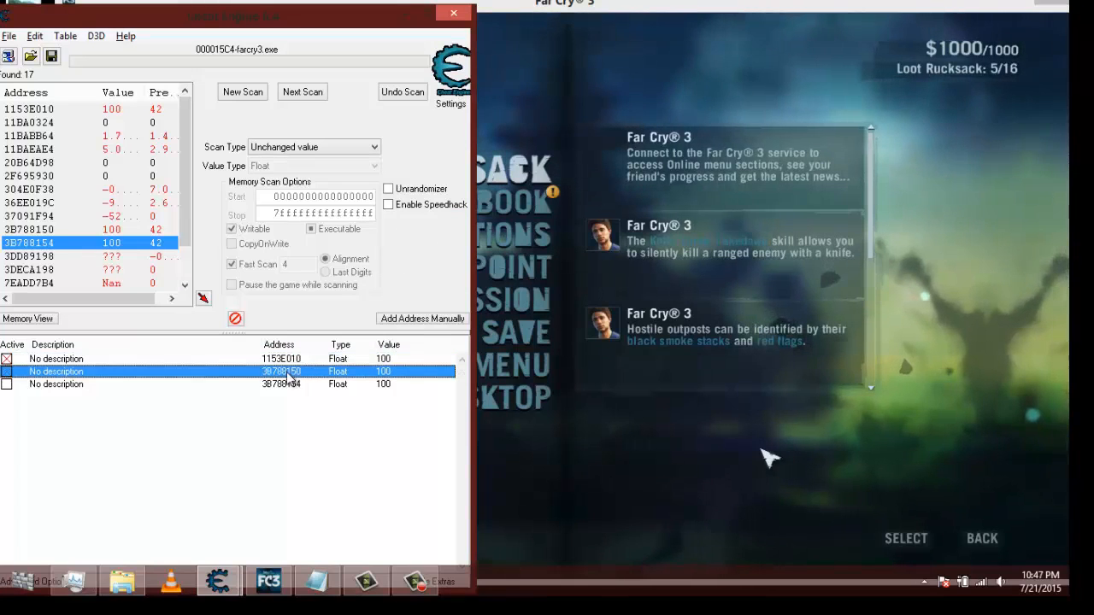
shift+click(287, 376)
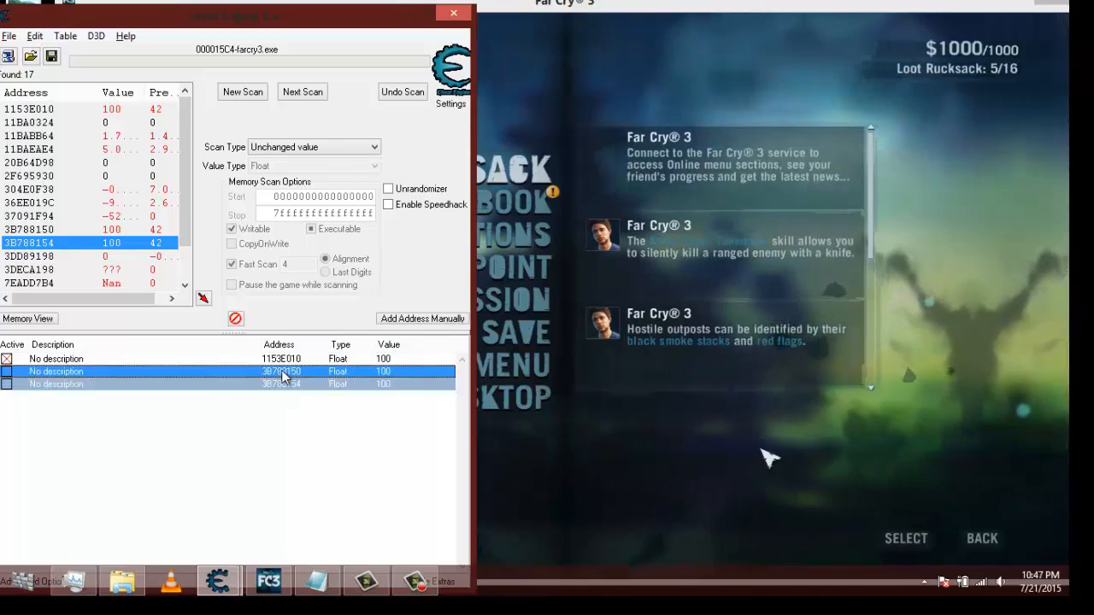
right_click(270, 382)
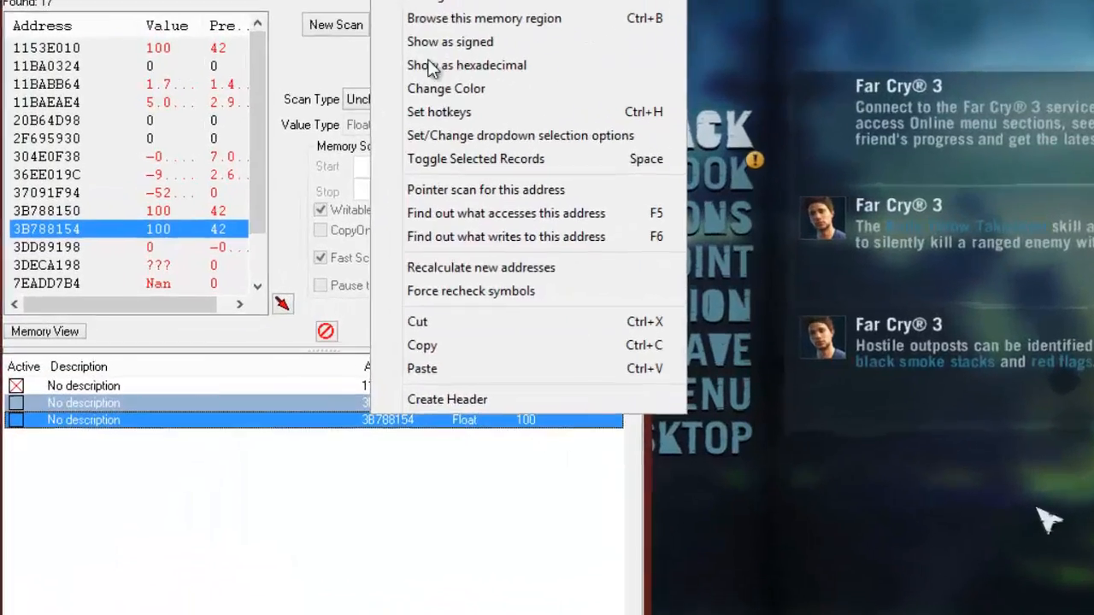
click(314, 54)
click(480, 233)
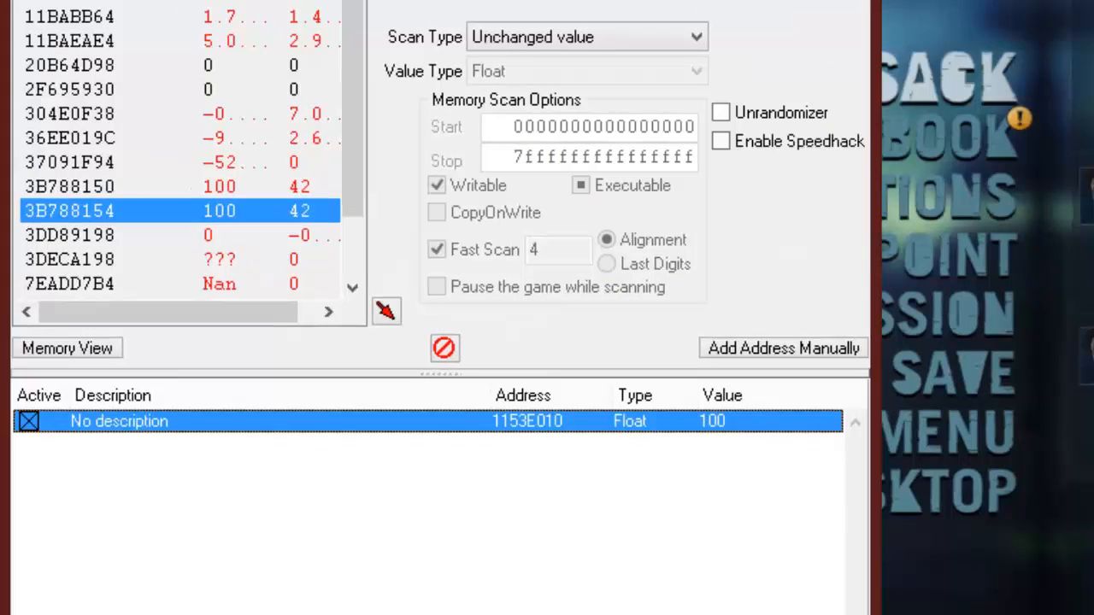
- Find out what writes to address 1153E010, attaching the Cheat Engine debugger to the game process
right_click(525, 427)
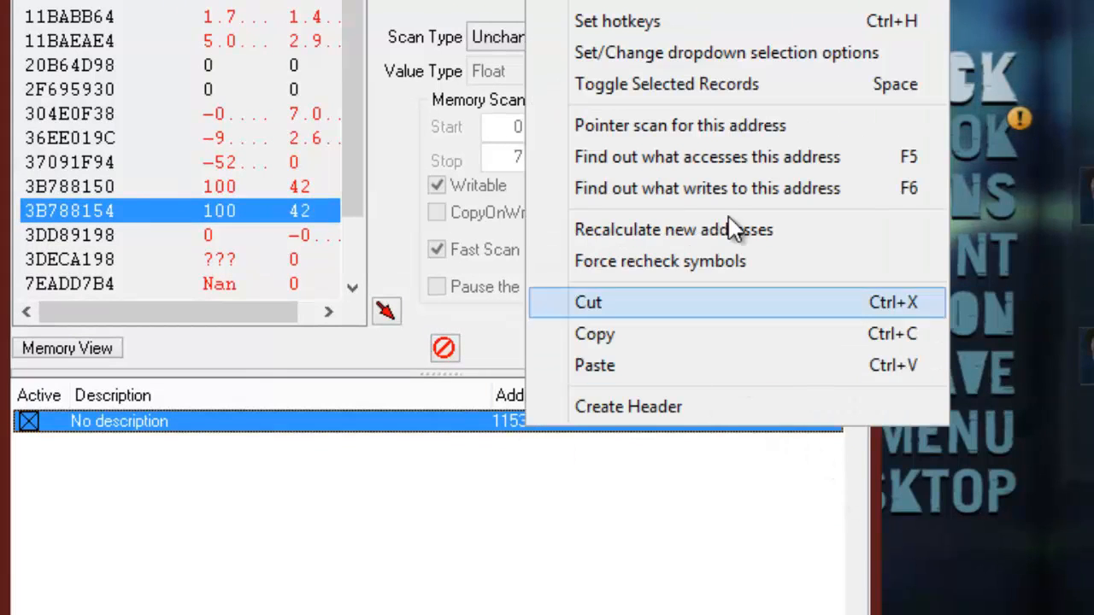
click(812, 196)
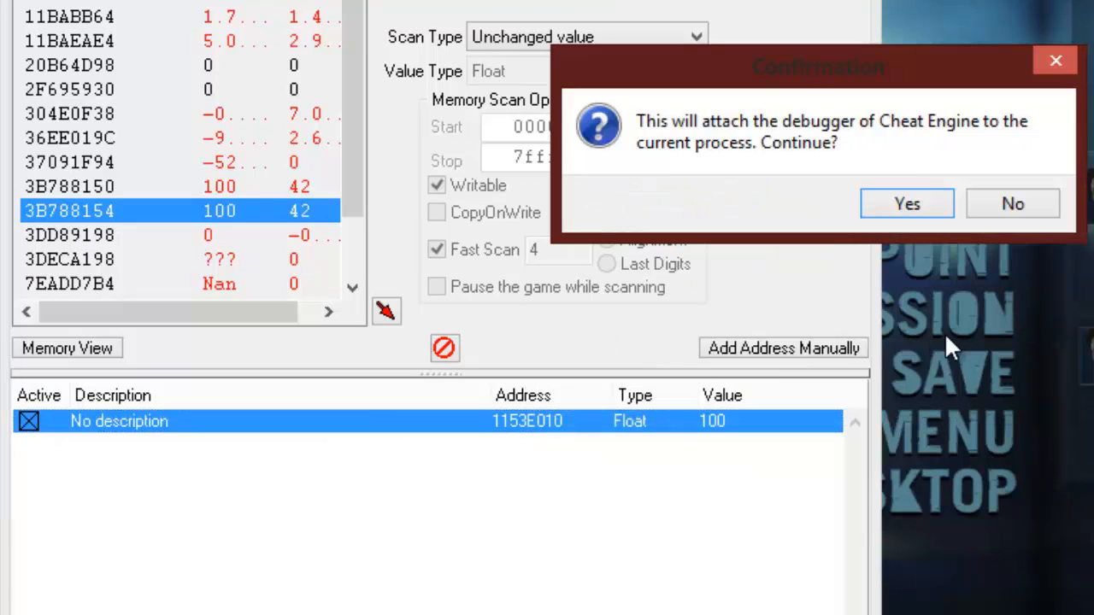
click(891, 205)
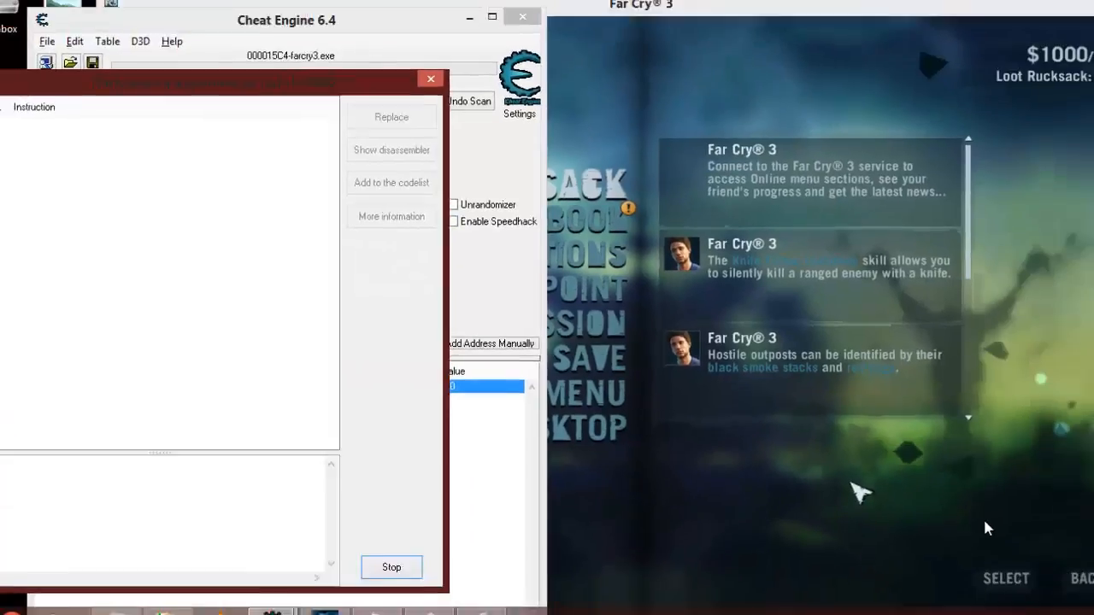
- Resume play in Far Cry 3 briefly so the game writes to the health address, and return paused to Cheat Engine
click(913, 508)
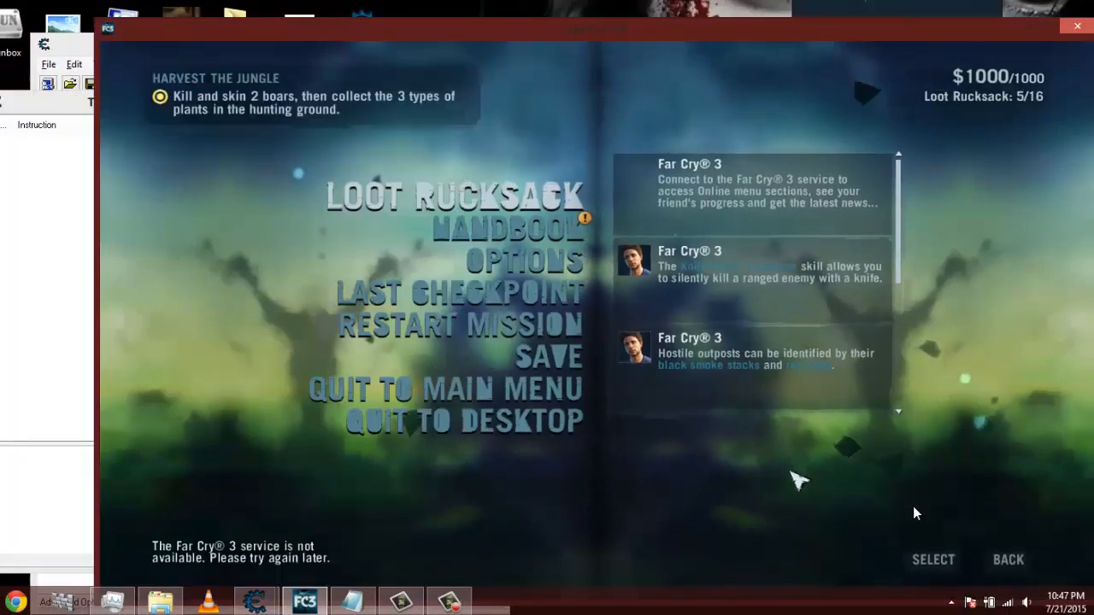
key(Escape)
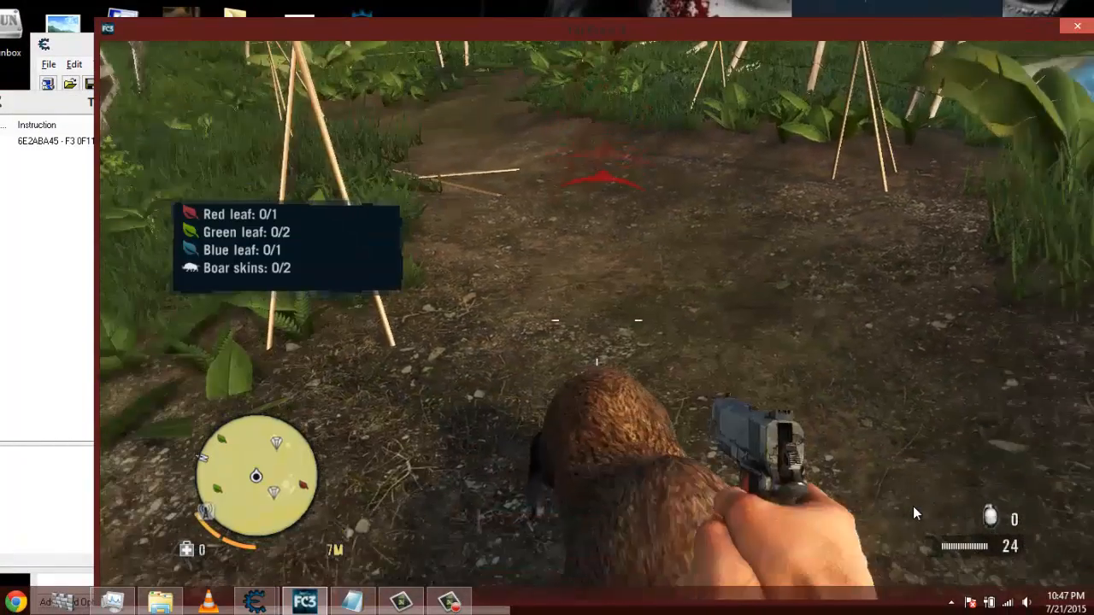
key(Escape)
key(alt+Tab)
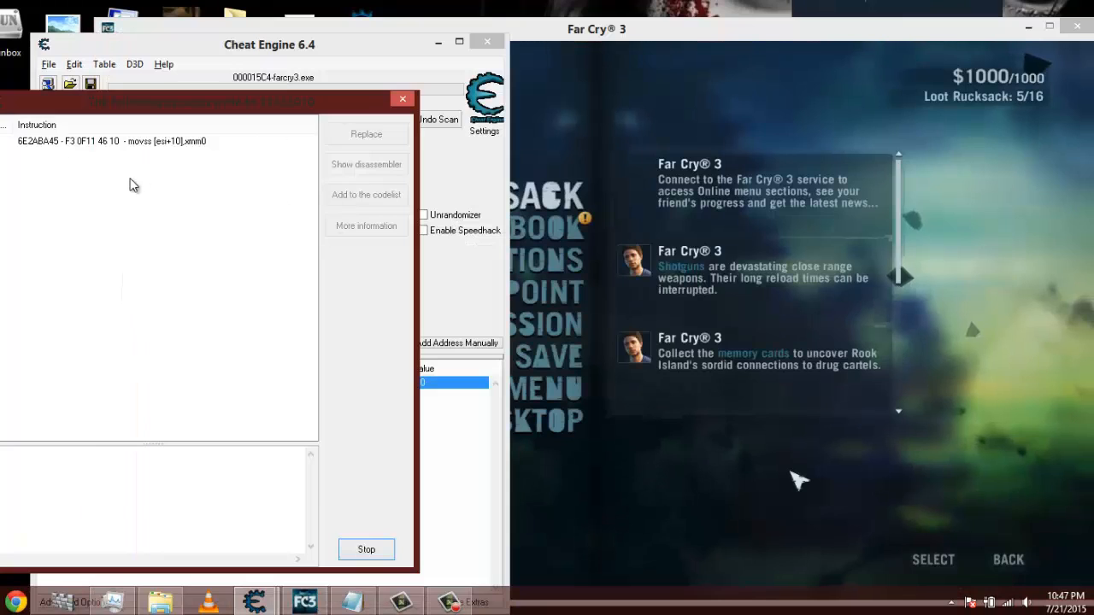
- Select the movss [esi+10],xmm0 instruction to show its details, and reposition the opcode window so the register values are readable
click(171, 141)
drag(240, 101, 301, 139)
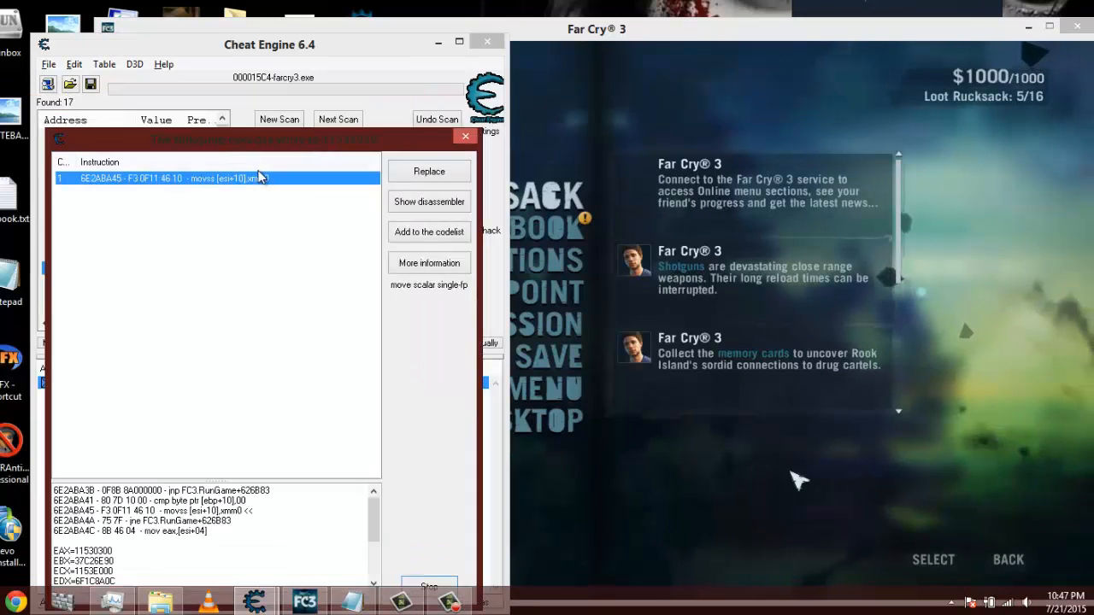
drag(374, 147, 409, 161)
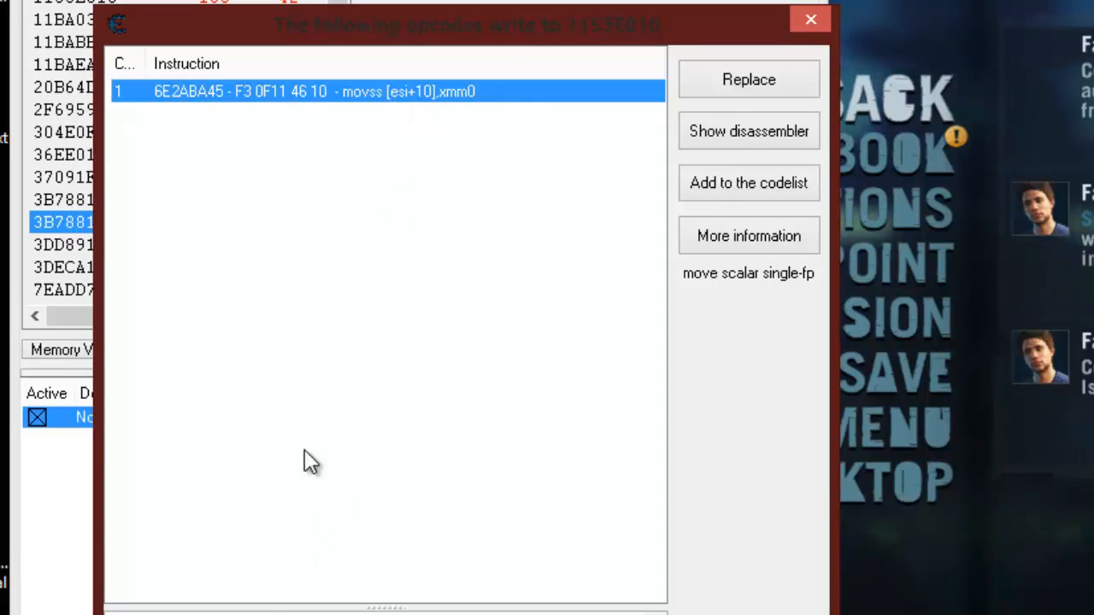
drag(417, 4, 439, 0)
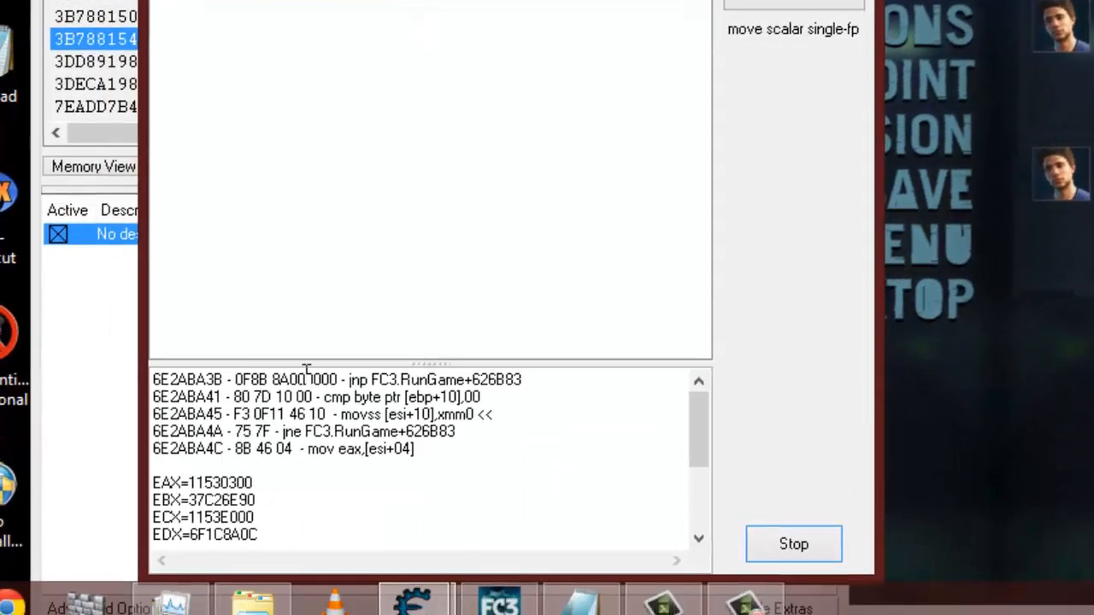
- Compare the instruction's ESI value with the health address in the address list, and copy the ESI value 1153E000
scroll(260, 500, down, 2)
drag(258, 452, 189, 443)
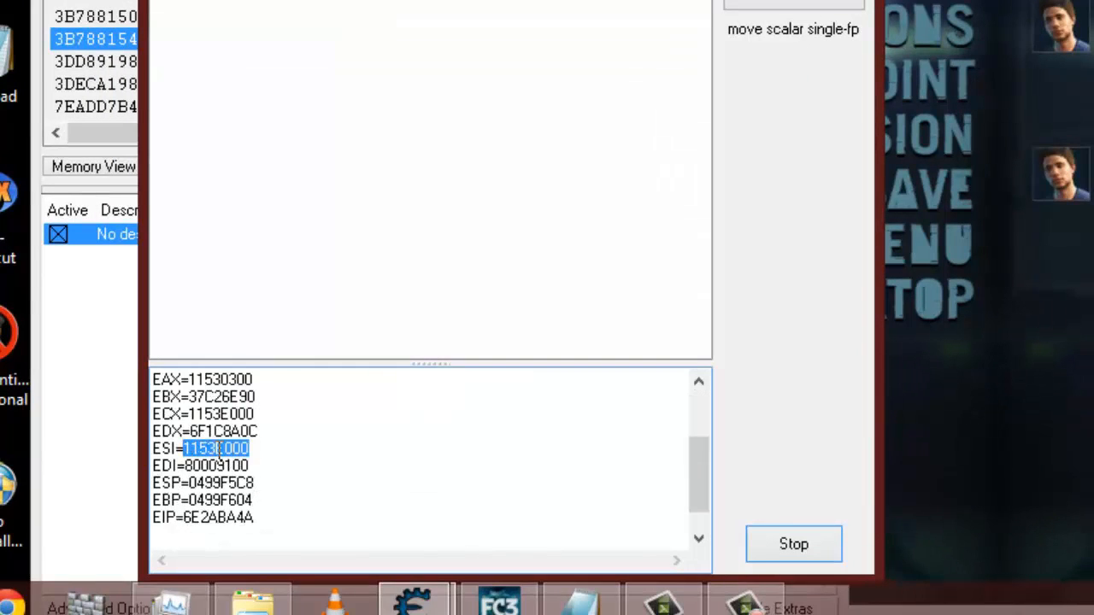
click(94, 371)
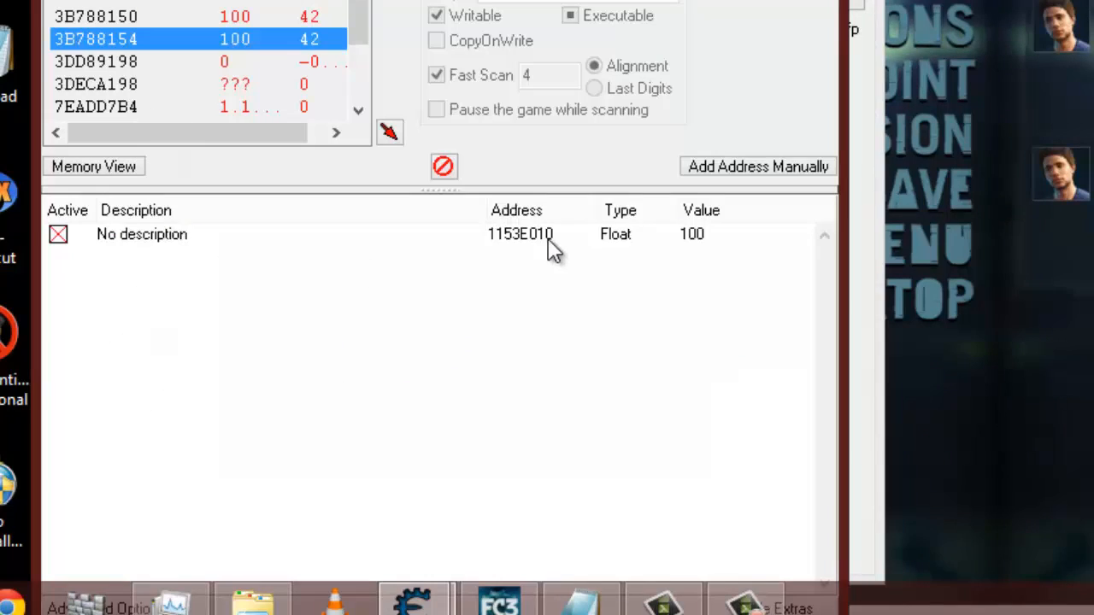
click(858, 409)
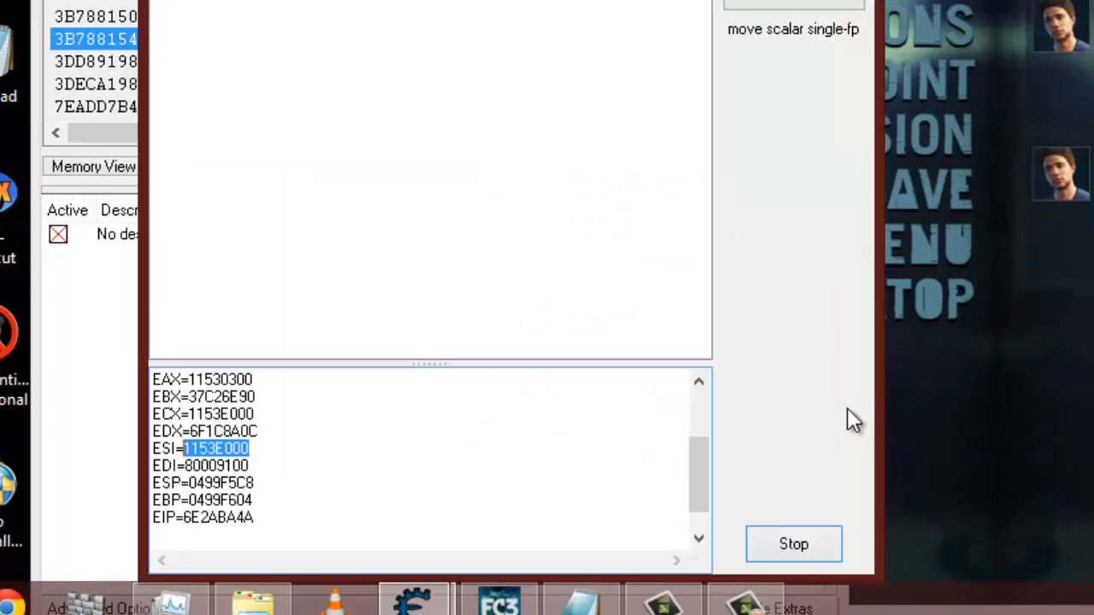
right_click(233, 451)
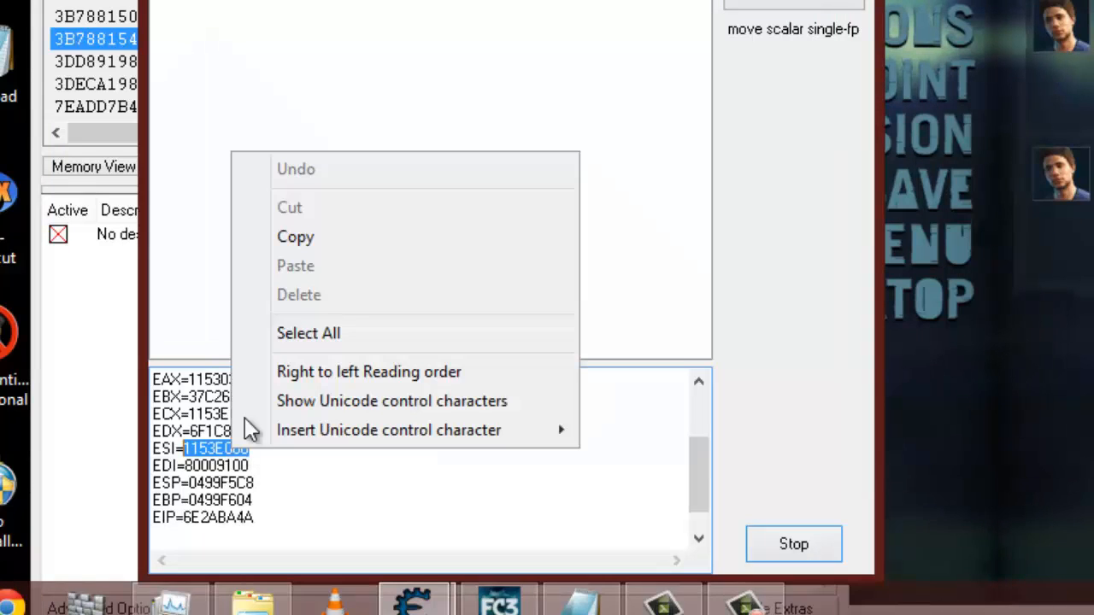
click(318, 237)
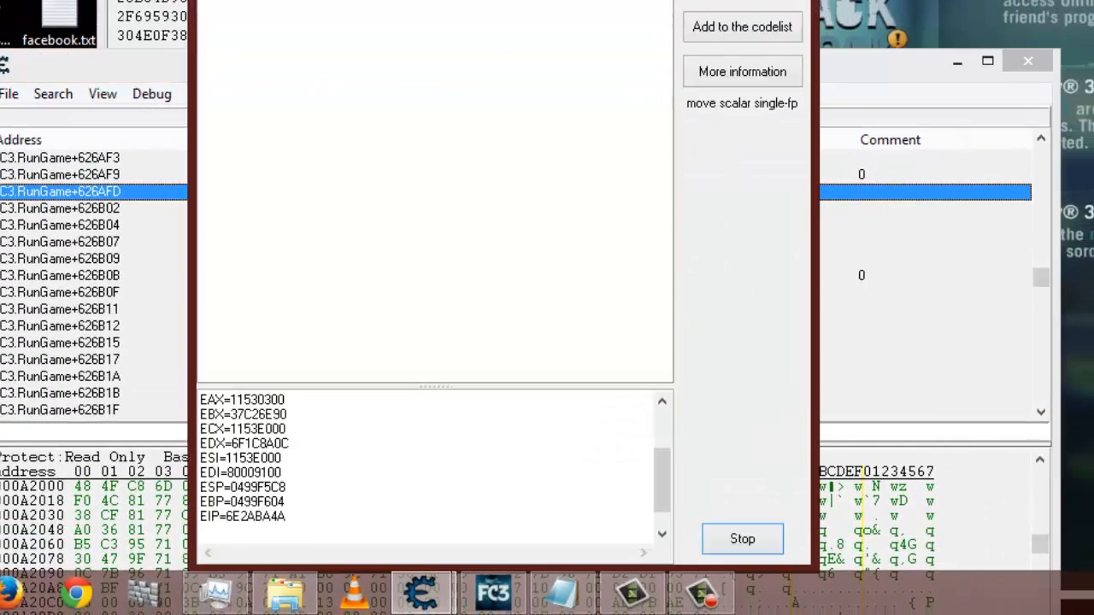
- Show the movss instruction in the Memory Viewer, open Dissect data/structures, and set the Group 1 address to 1153E000
click(752, 540)
click(755, 543)
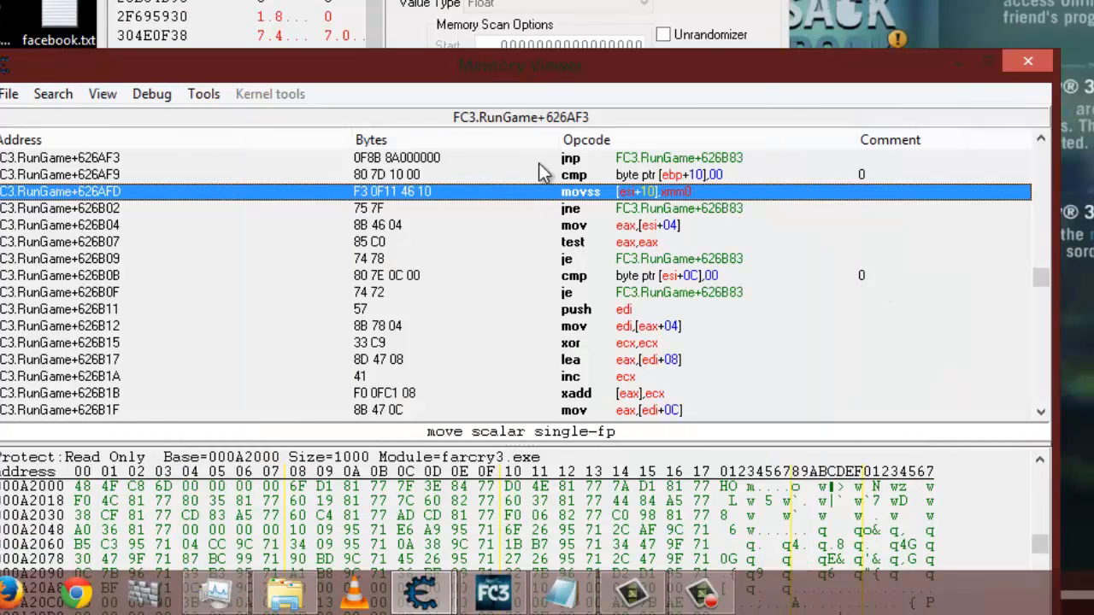
click(205, 96)
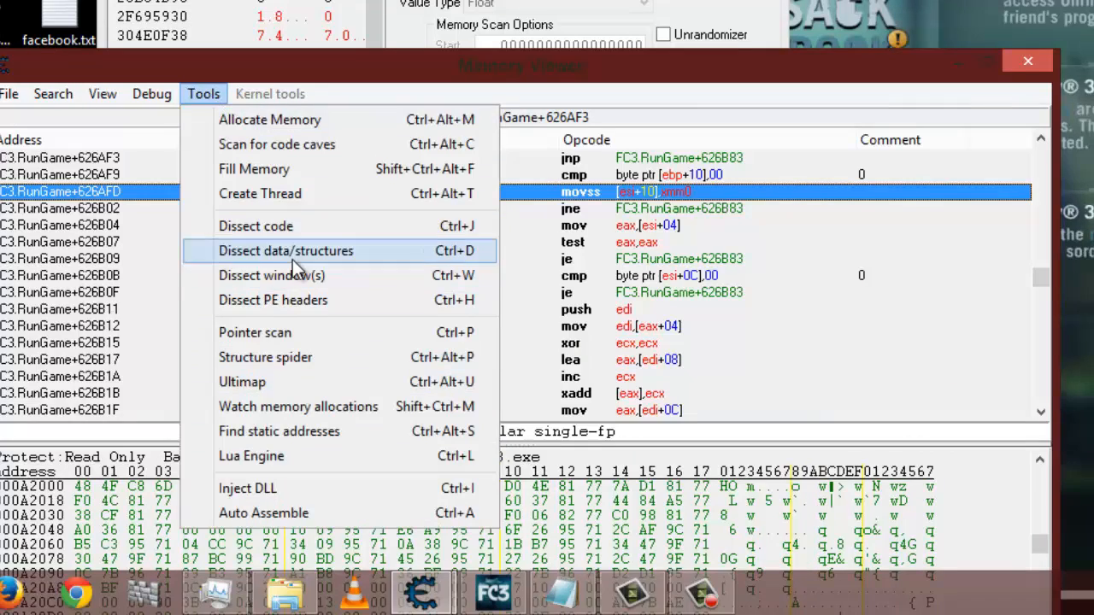
click(343, 251)
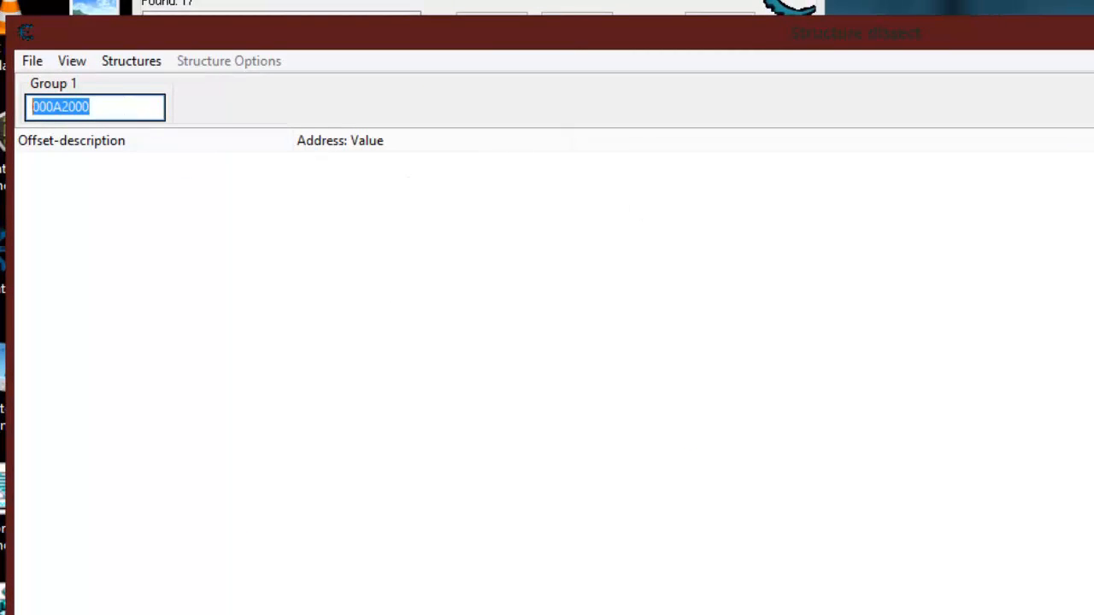
key(ctrl+v)
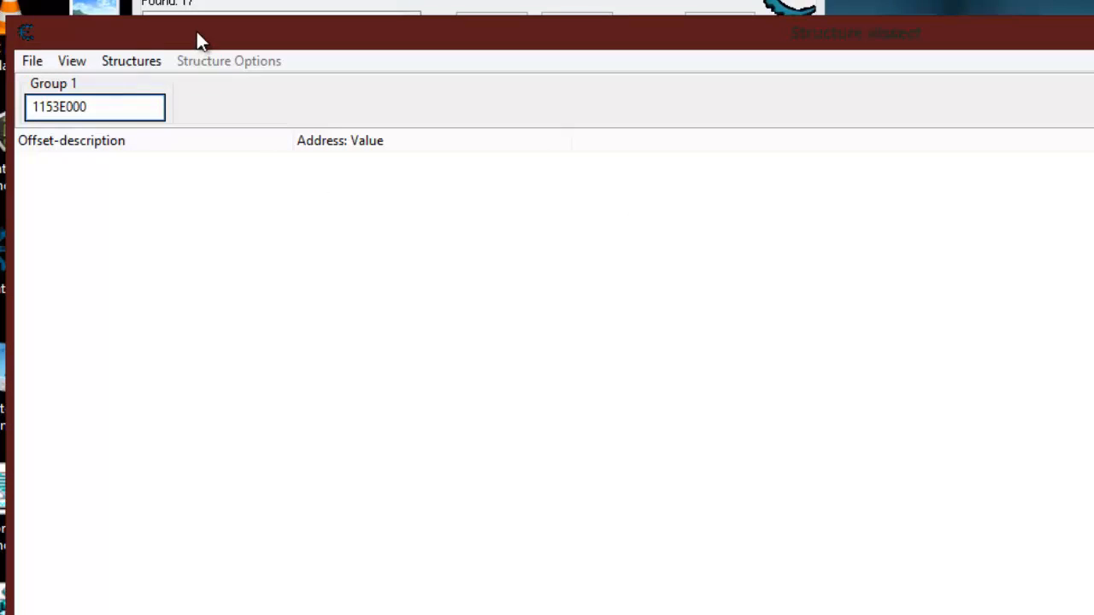
- Define a new structure named unnamed structure at 1153E000, with basic types filled in automatically and a starting size of 4096
click(138, 64)
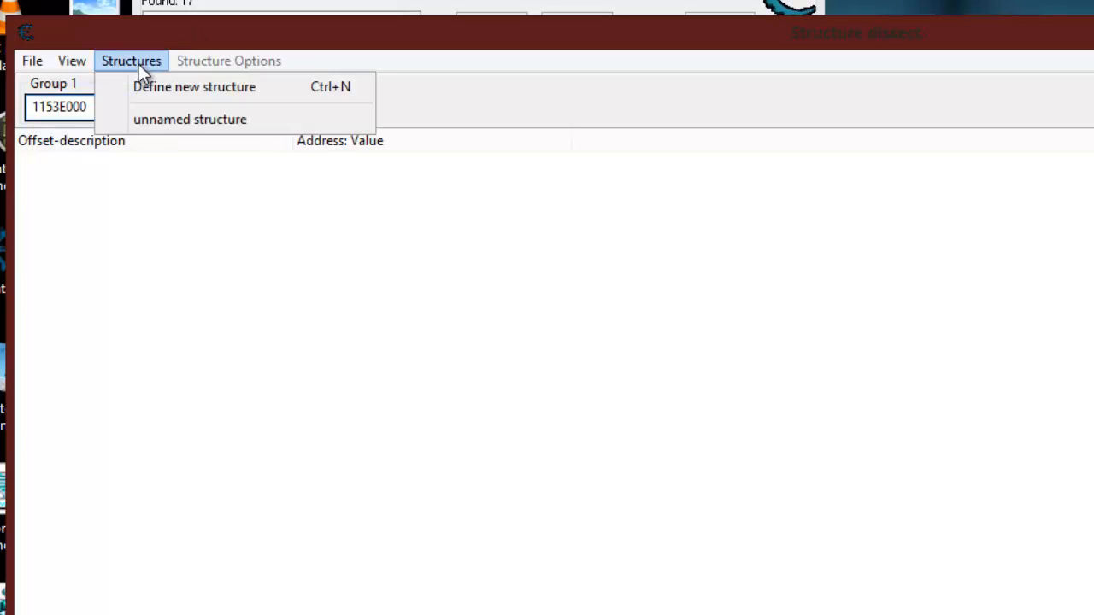
click(193, 91)
click(871, 299)
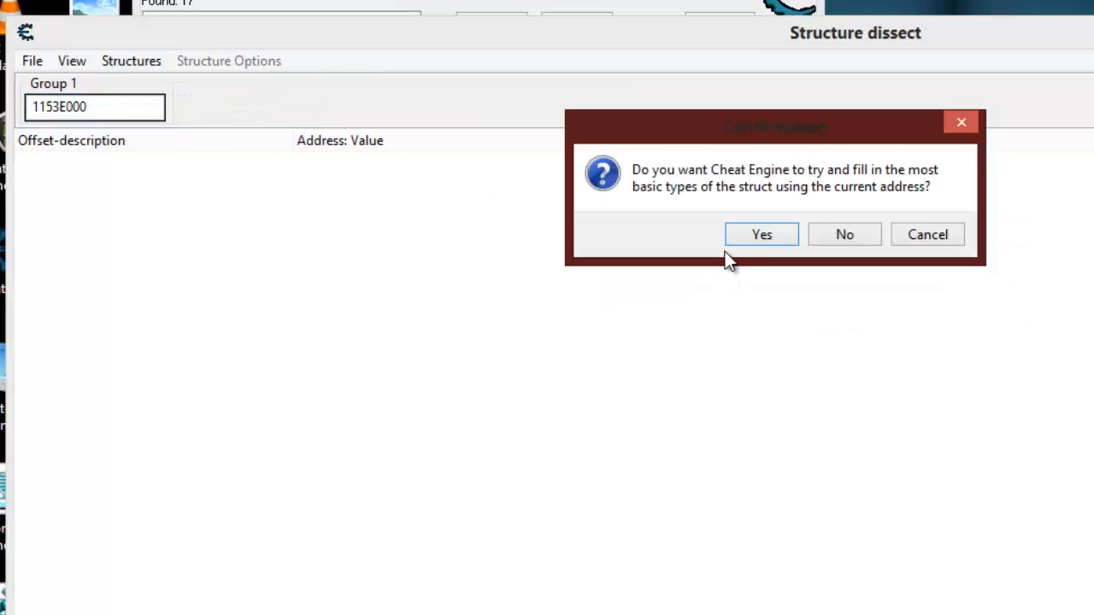
click(743, 239)
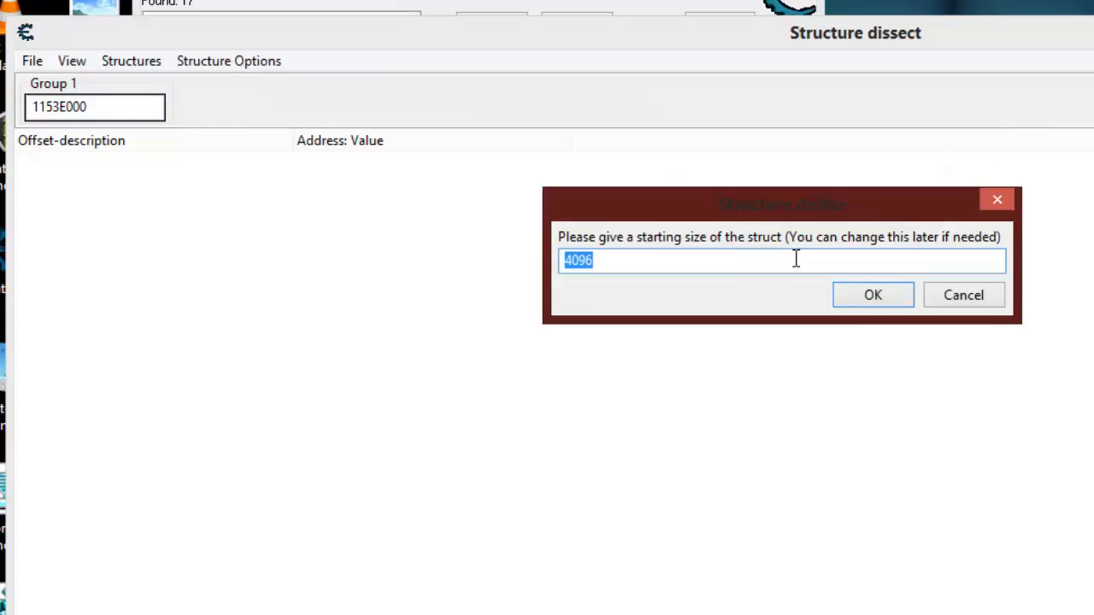
click(858, 300)
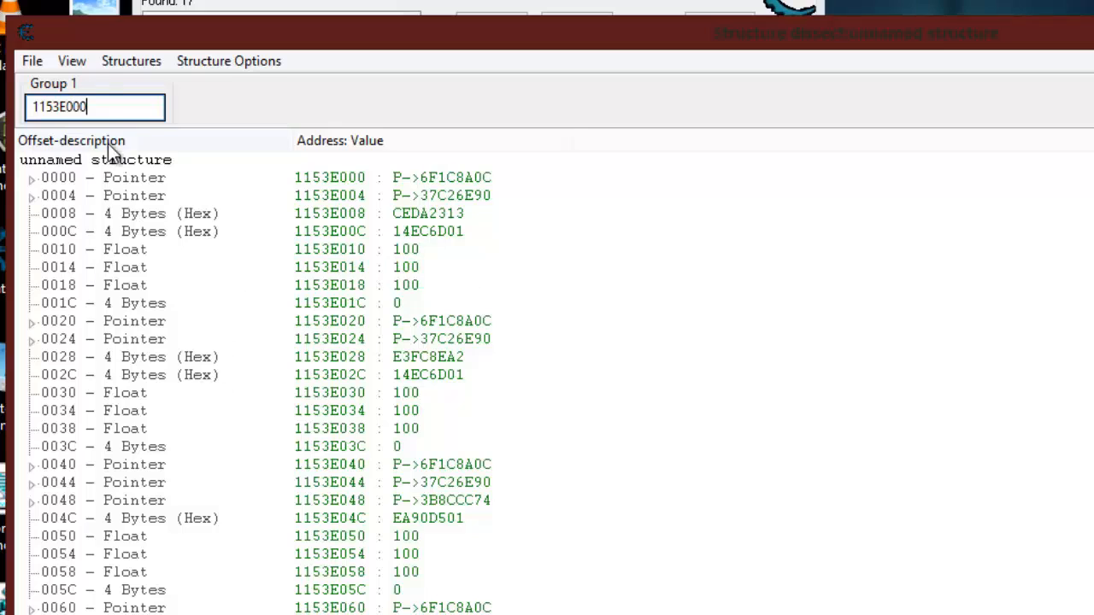
- Examine the base pointer and the float entries at offsets 0010, 0014, 0018, 0030 and 0050 in the structure
click(61, 179)
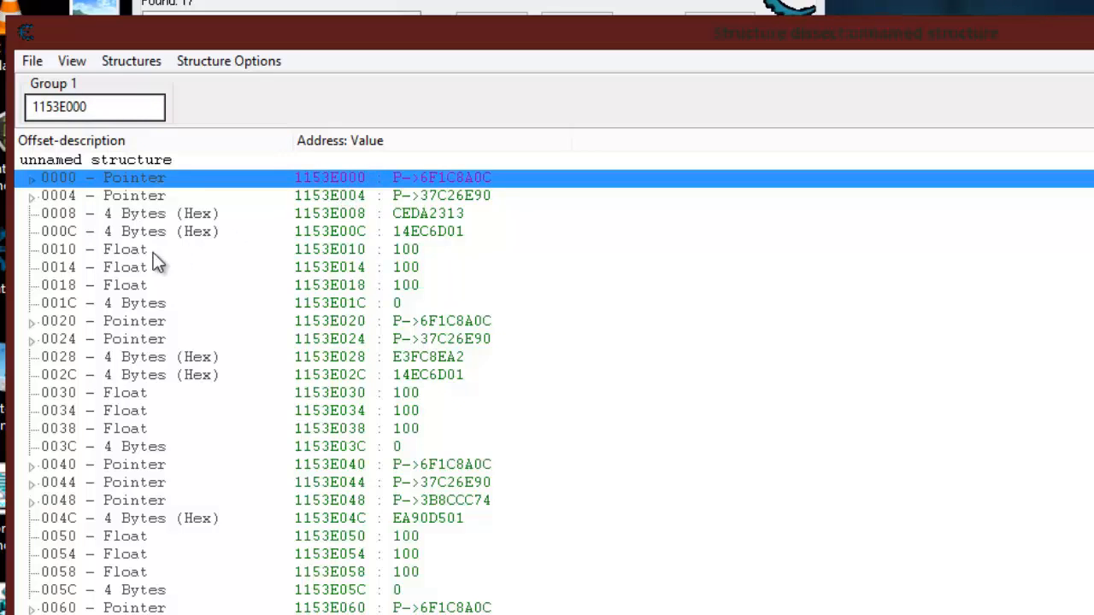
click(63, 251)
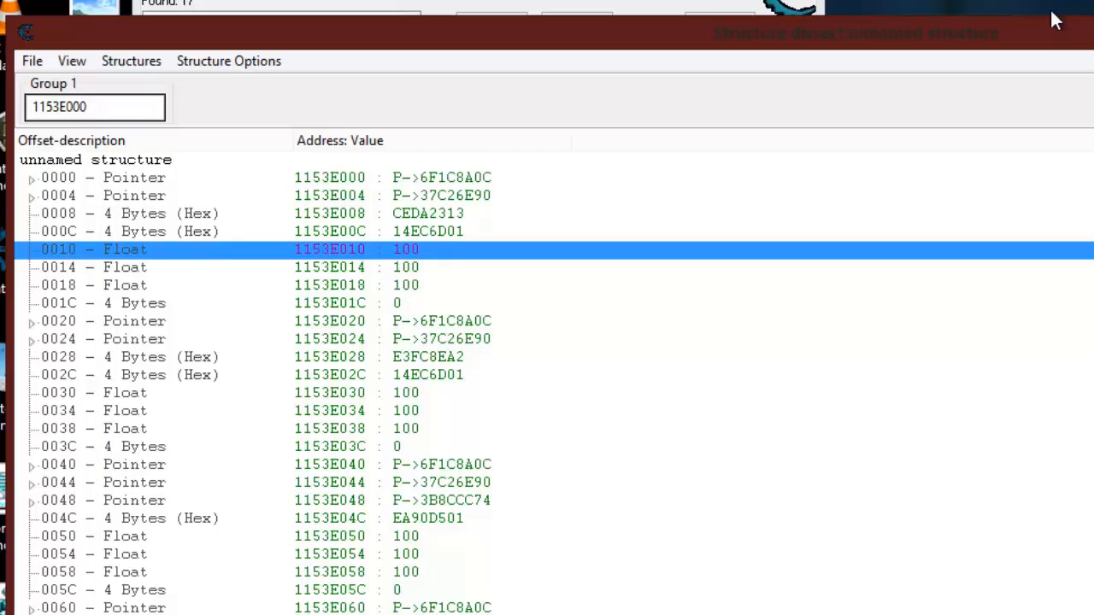
click(401, 272)
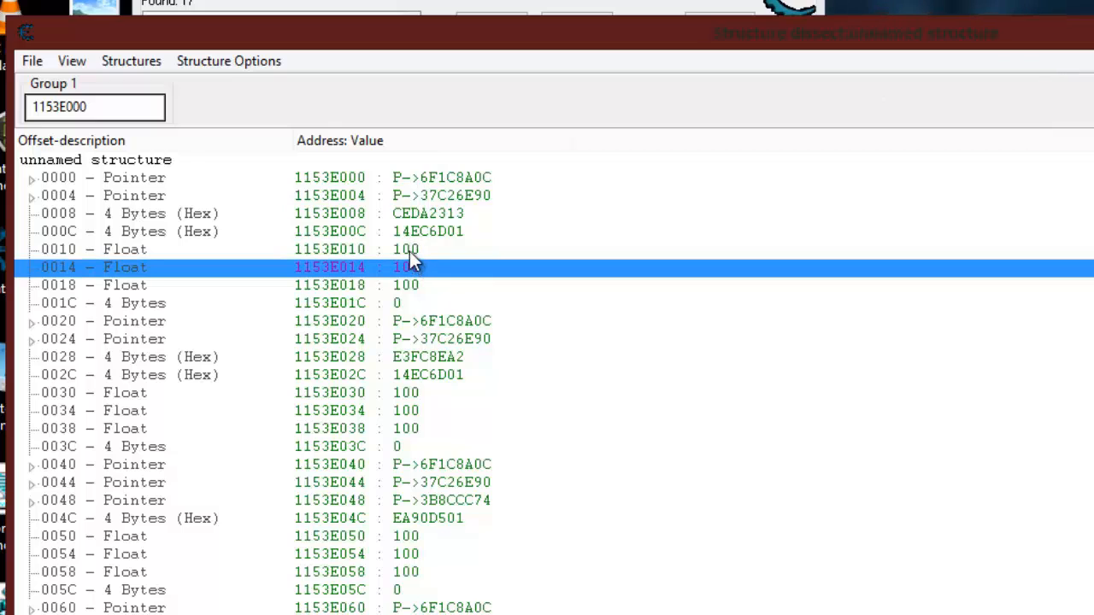
click(410, 286)
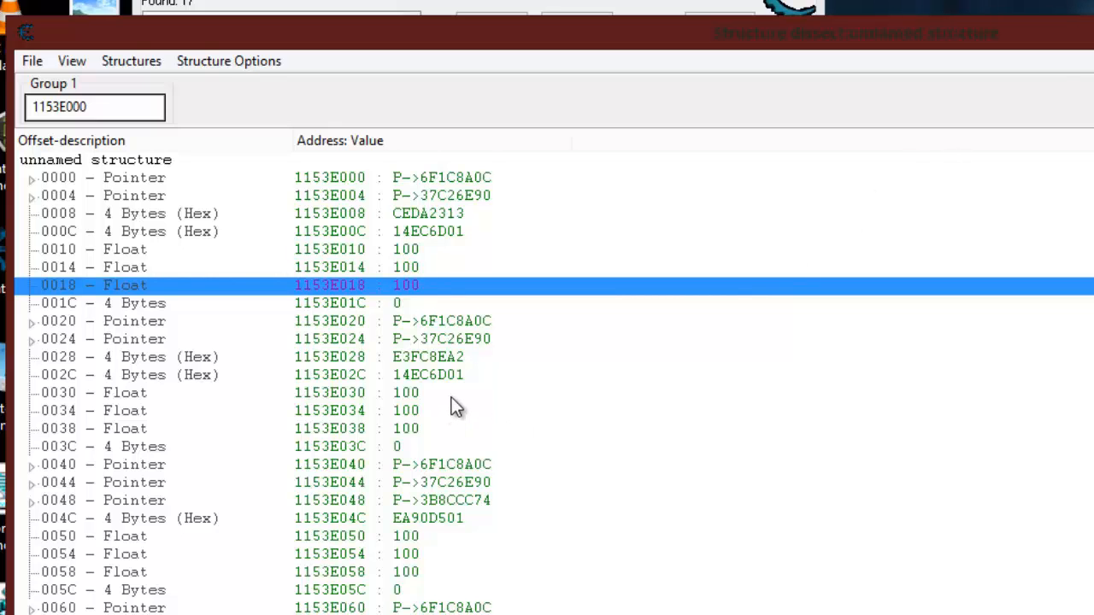
scroll(444, 376, down, 1)
click(414, 339)
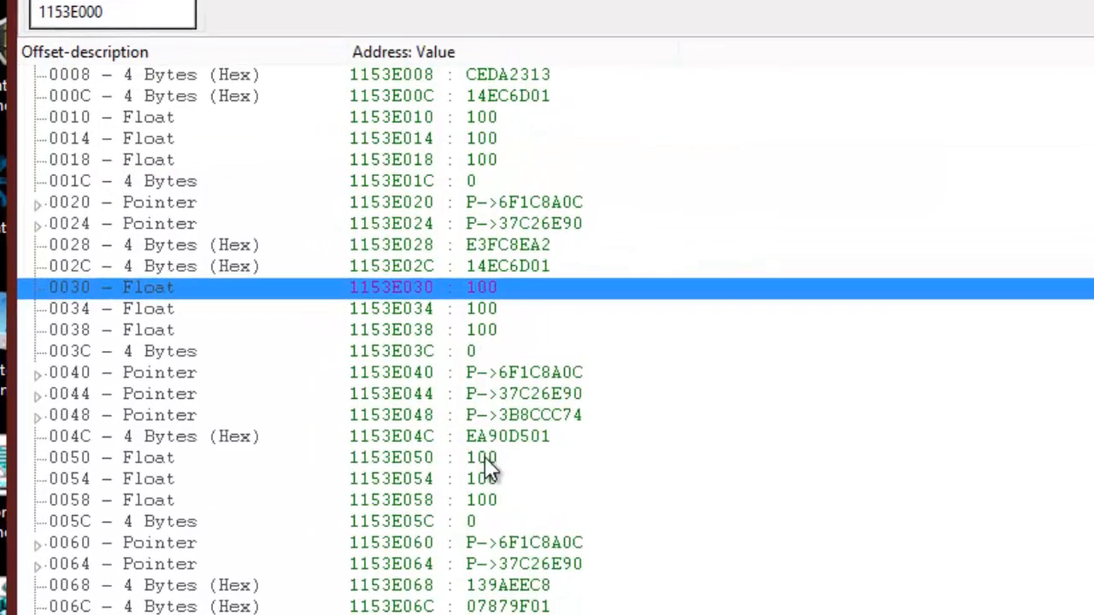
click(484, 458)
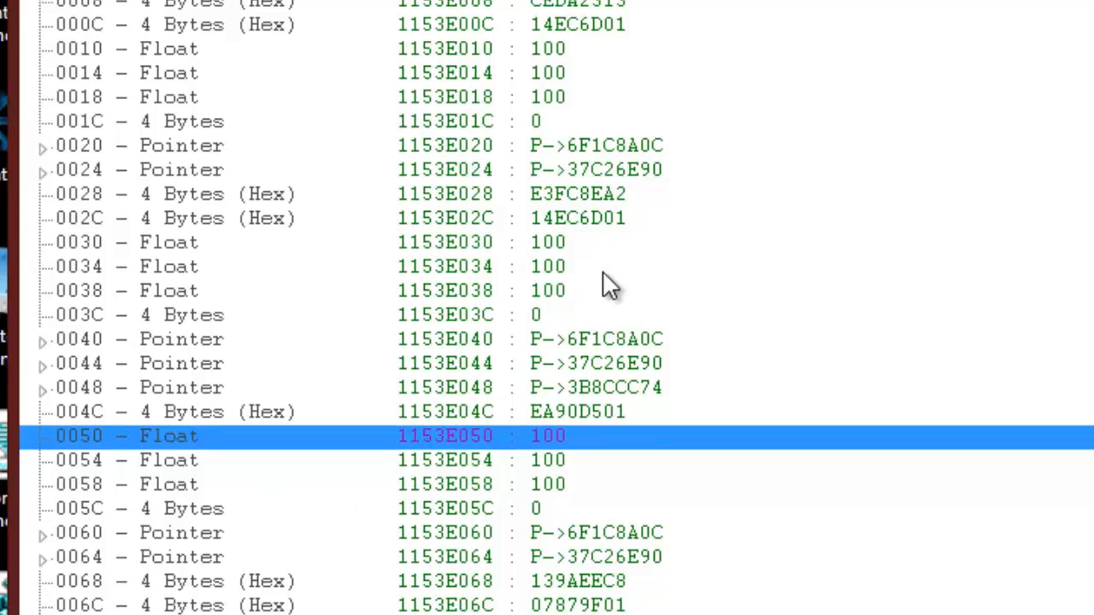
click(562, 242)
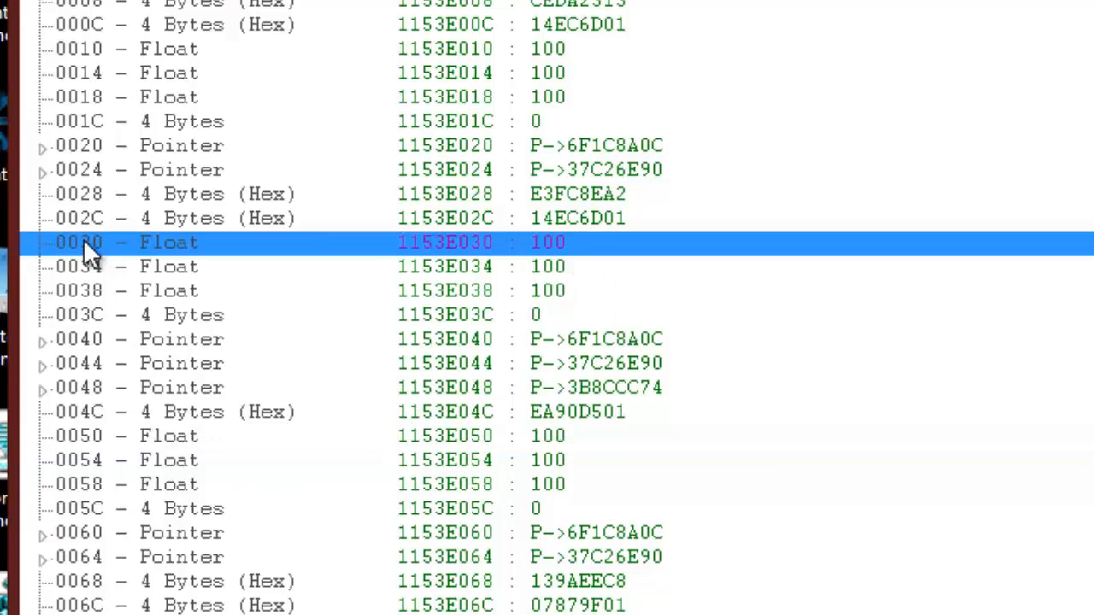
click(547, 434)
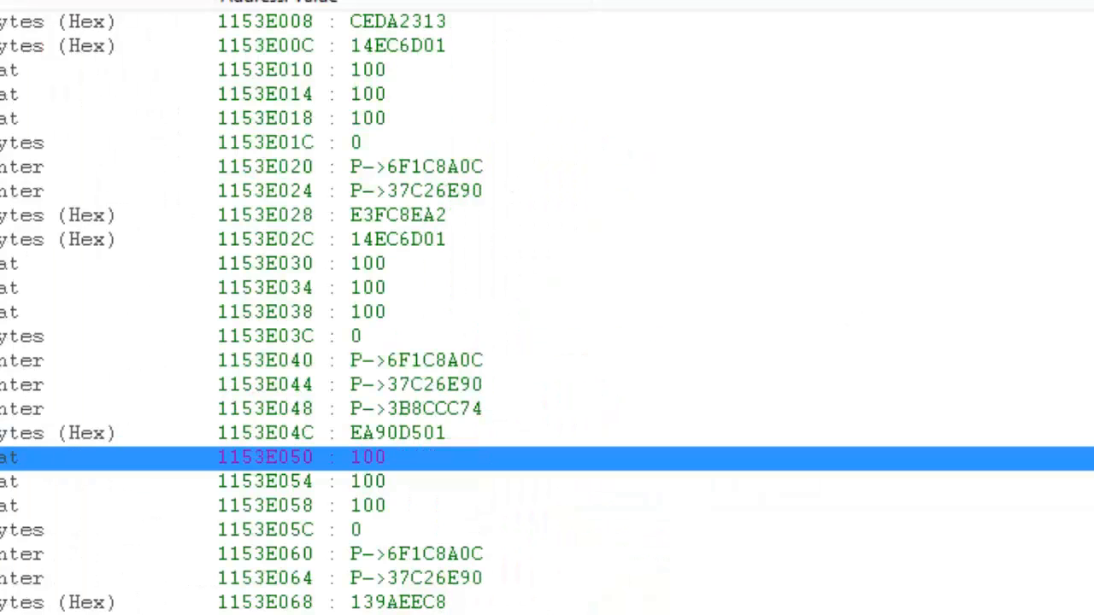
- Narrow the Structure dissect window, put the Memory Viewer away, and position the structure list beside the Far Cry 3 window
drag(1004, 158, 721, 165)
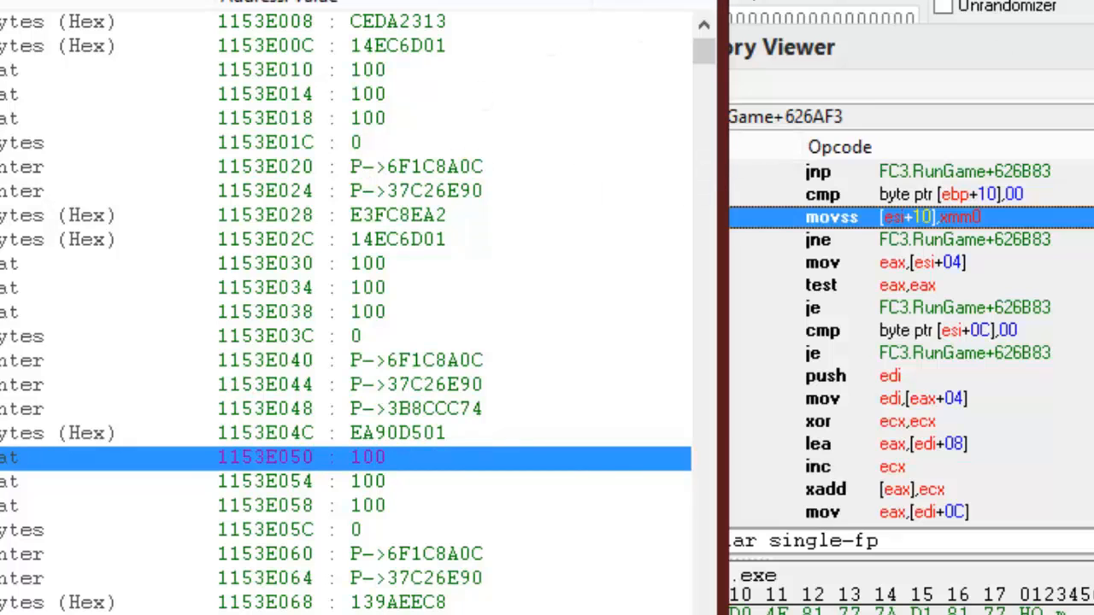
click(1085, 47)
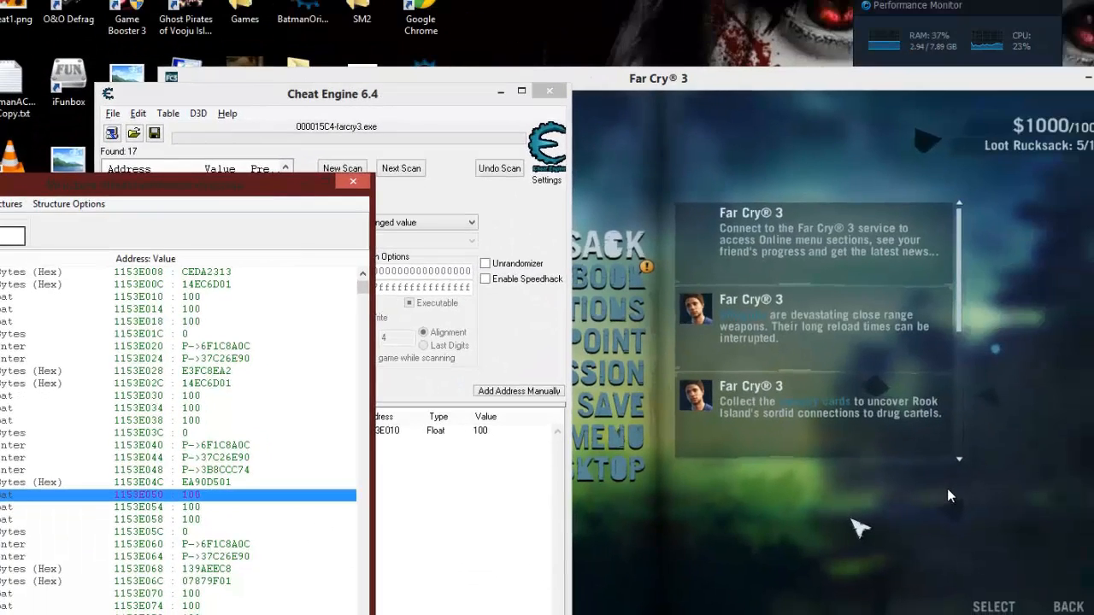
click(947, 489)
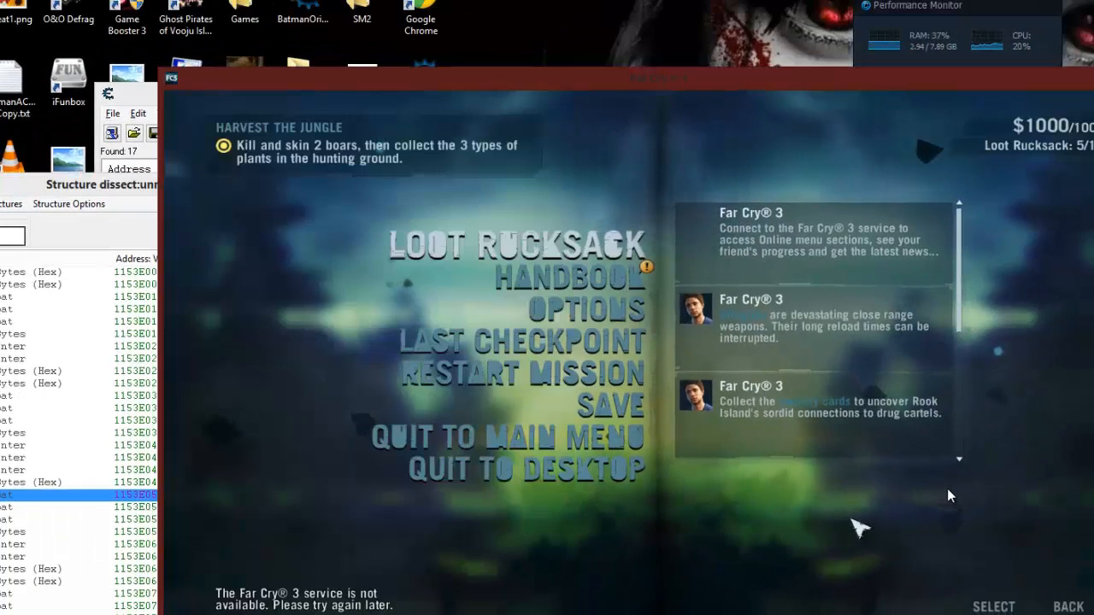
click(145, 494)
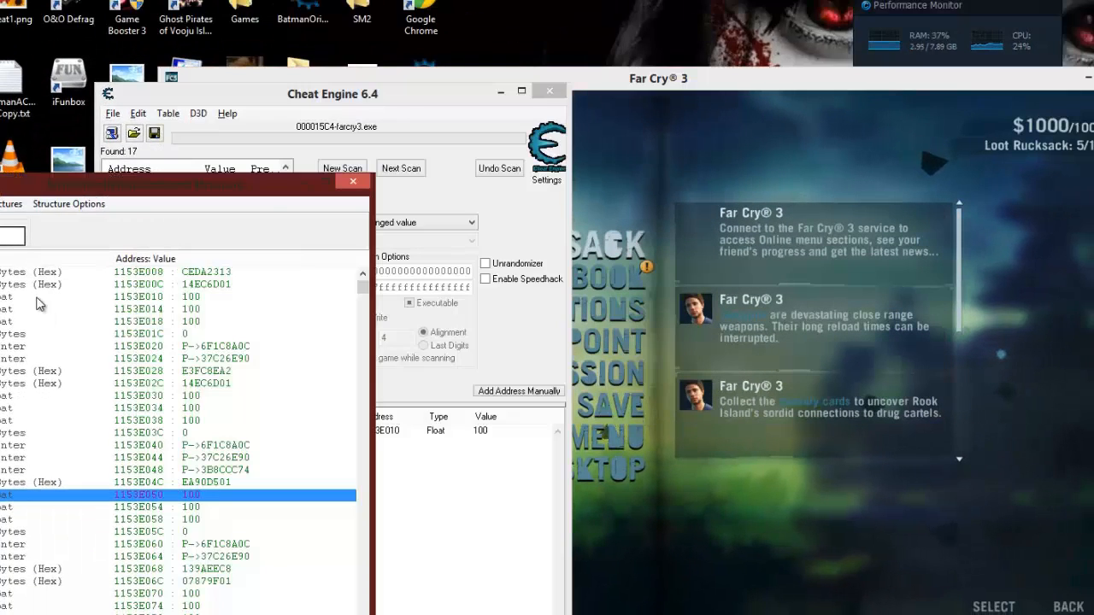
drag(246, 189, 220, 158)
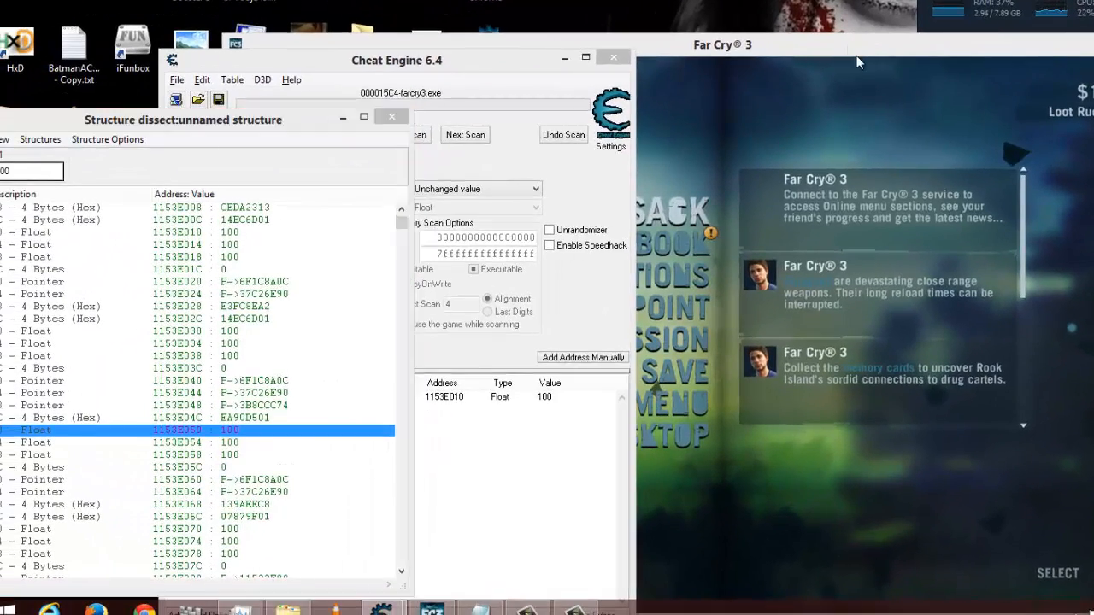
- Switch to Far Cry 3, resume play beside the boar, and back out of the Survival Guide's Boar entry
click(841, 54)
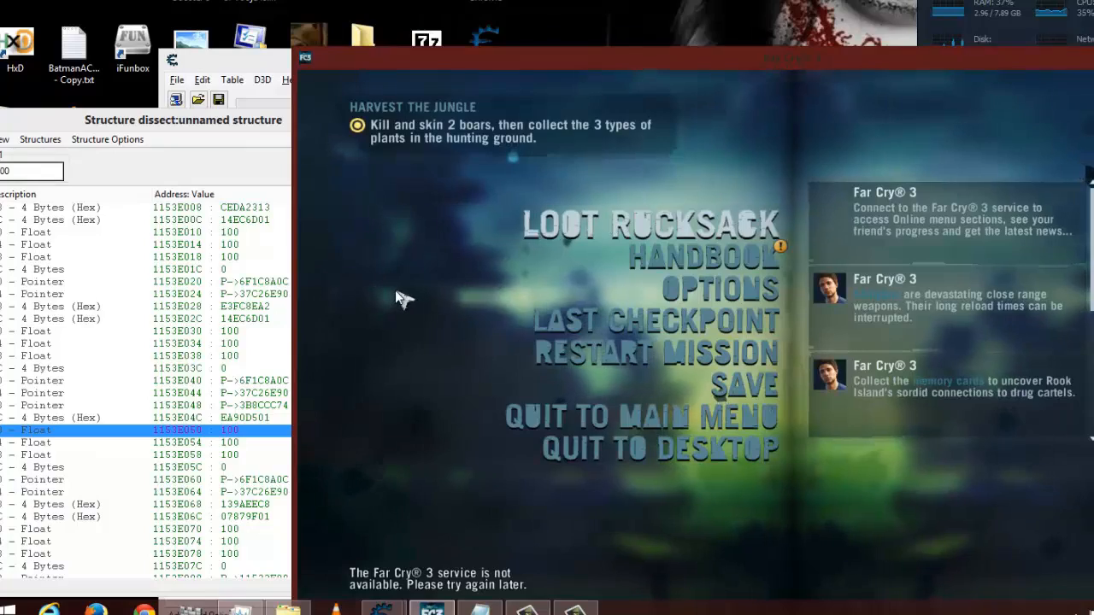
key(Escape)
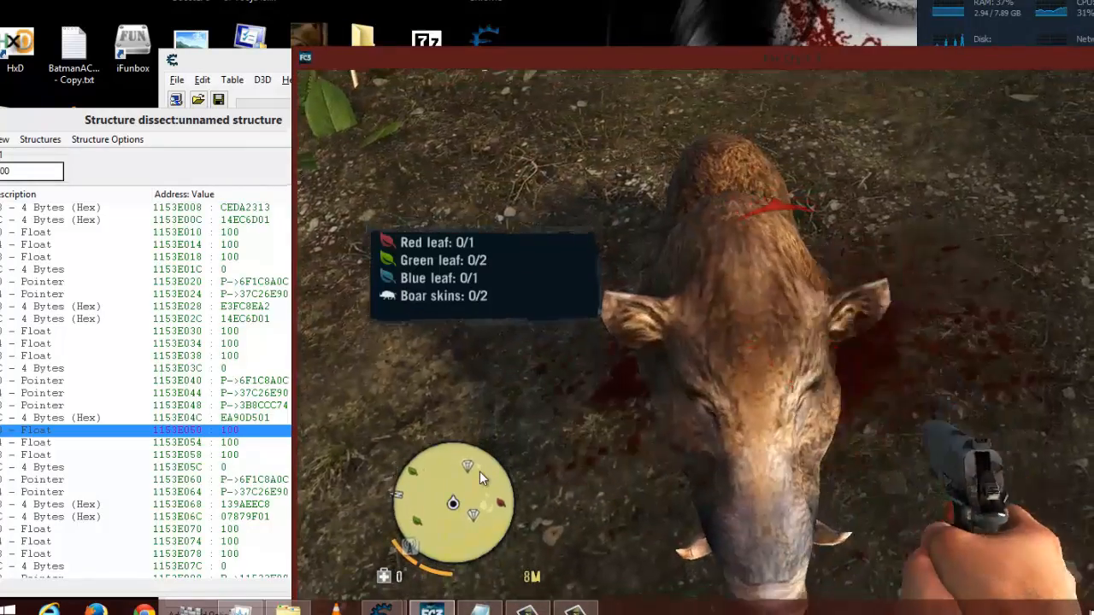
click(470, 468)
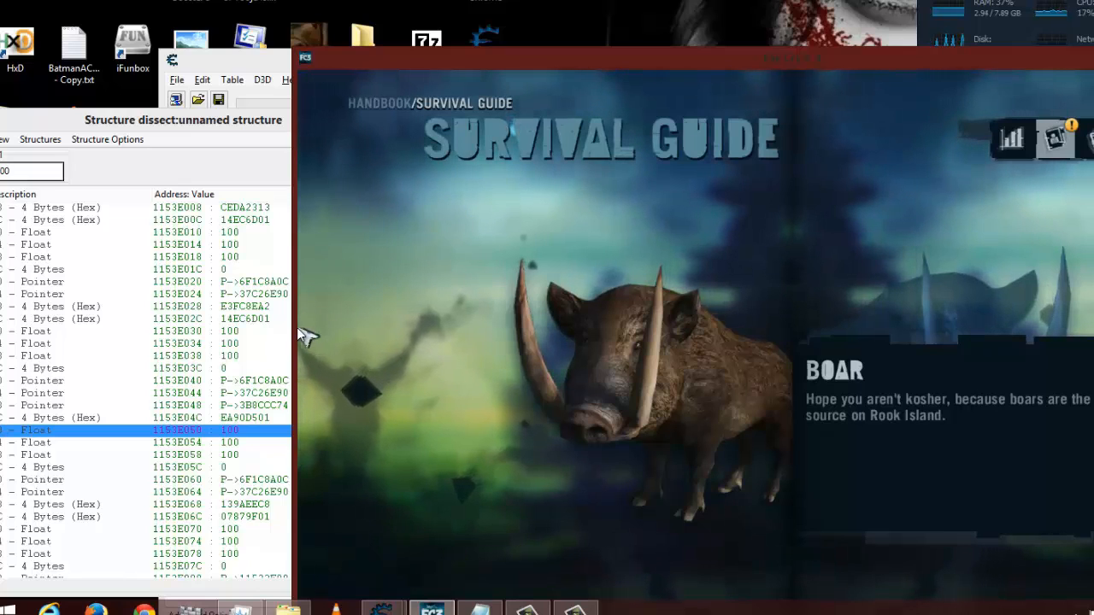
key(Escape)
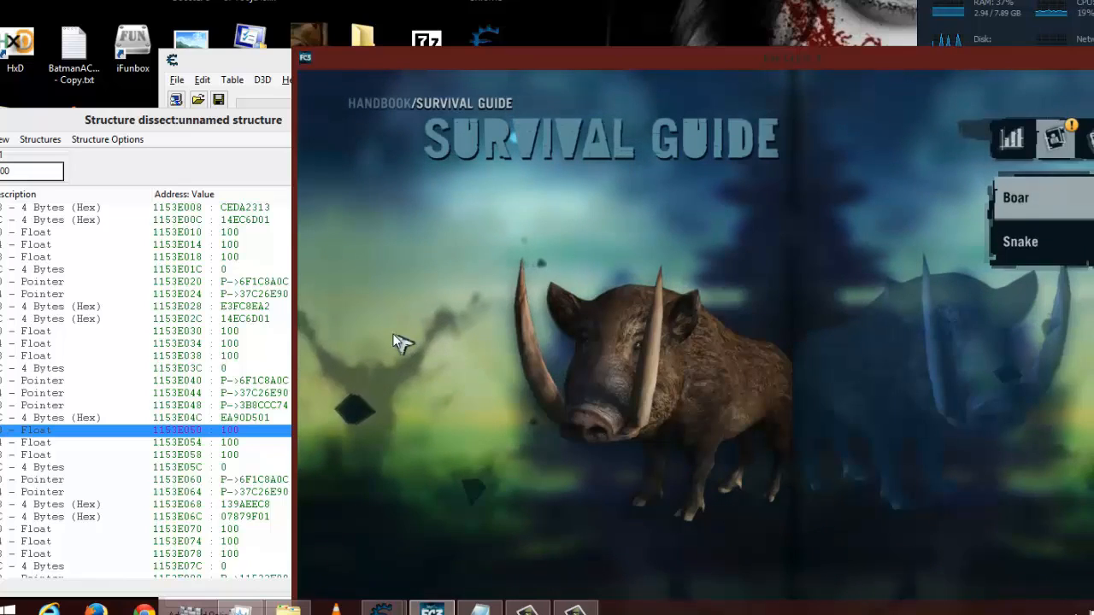
key(Escape)
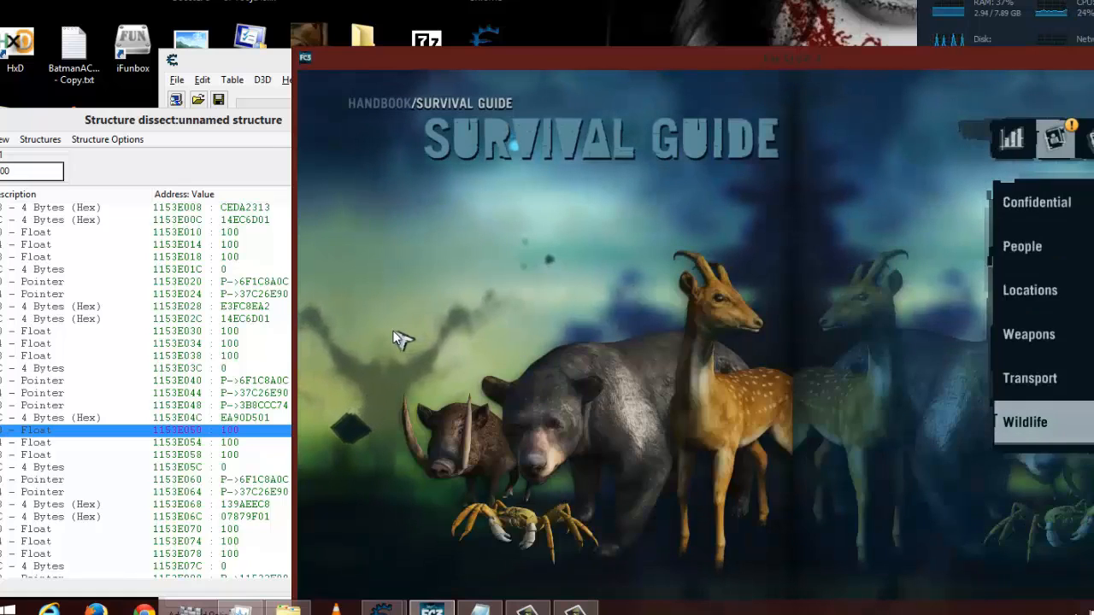
key(Escape)
key(alt+Tab)
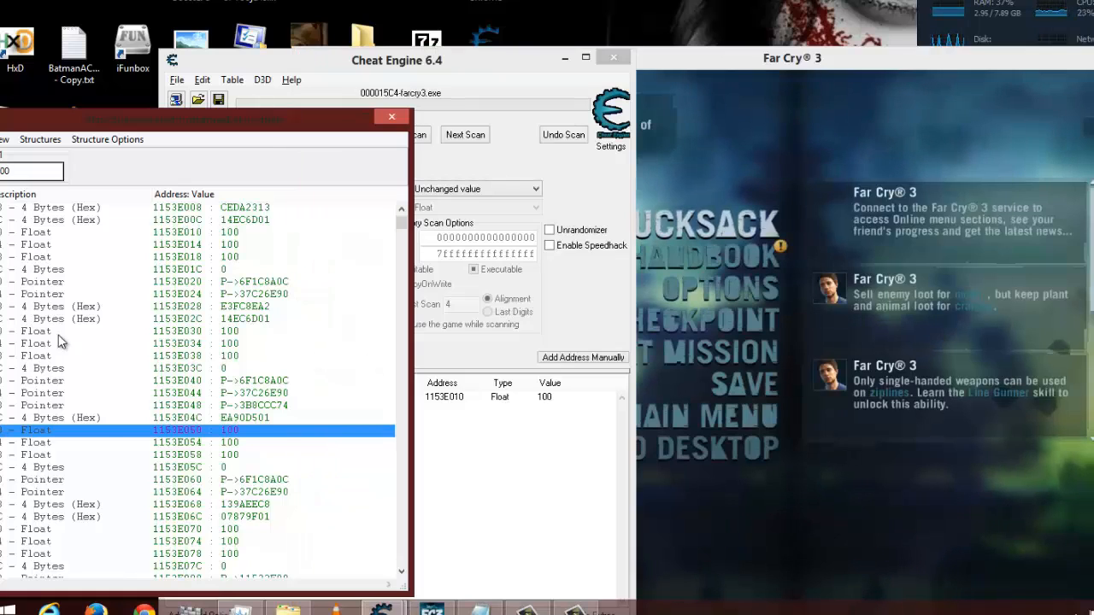
- Compare the float entries at offsets 0030, 0050 and 0070 in the structure list
click(235, 331)
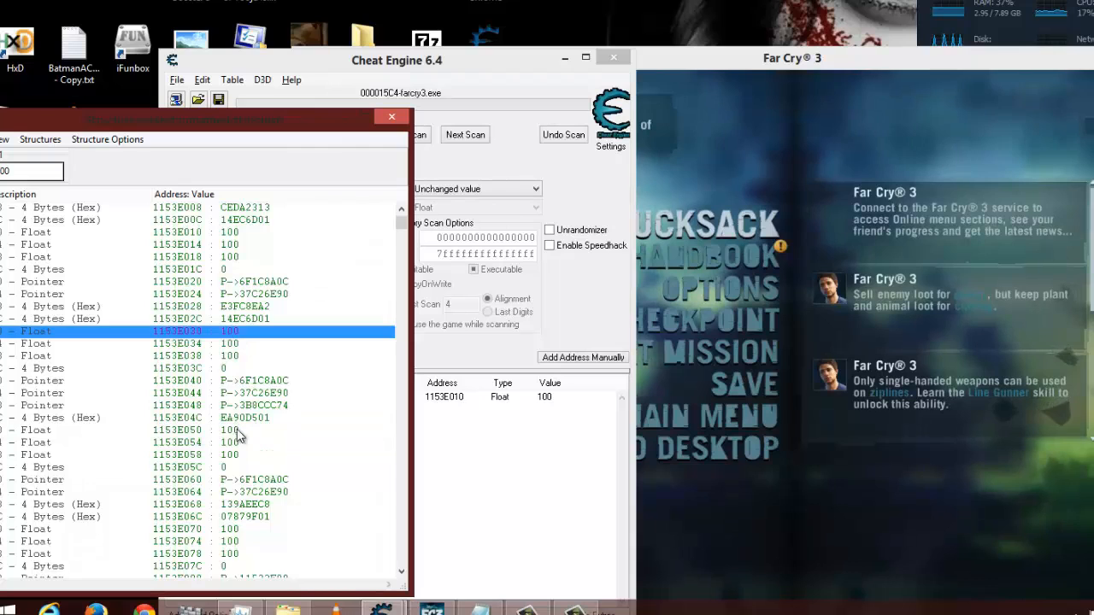
click(238, 430)
click(244, 528)
click(232, 431)
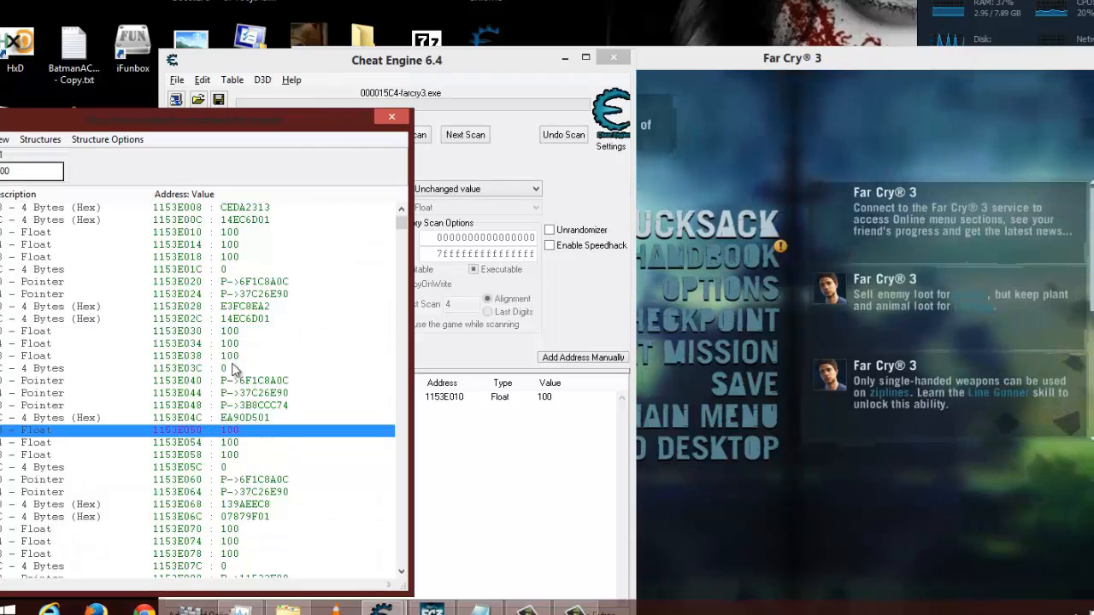
click(238, 332)
- Resume Far Cry 3 and walk the player through the field, and check the structure's entries from offset 0038 onward in Cheat Engine
click(986, 558)
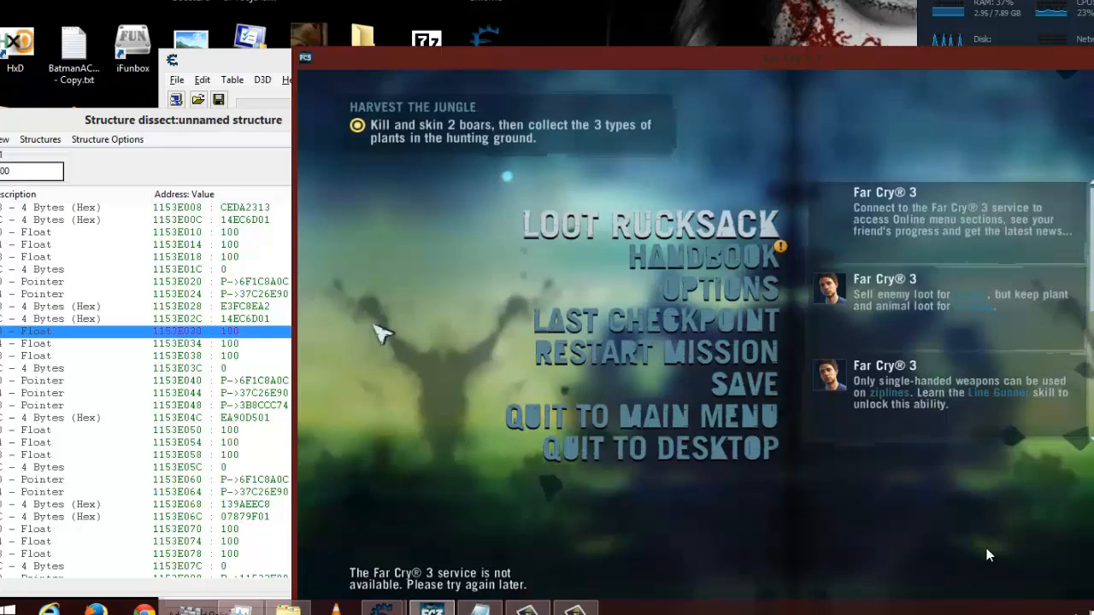
key(Escape)
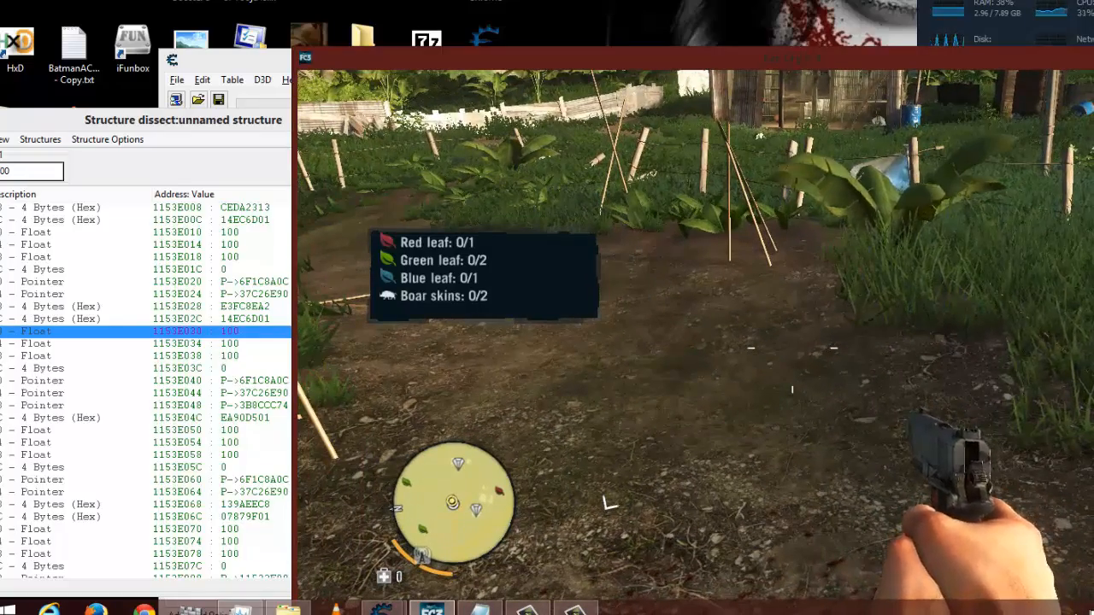
key(w)
key(w)
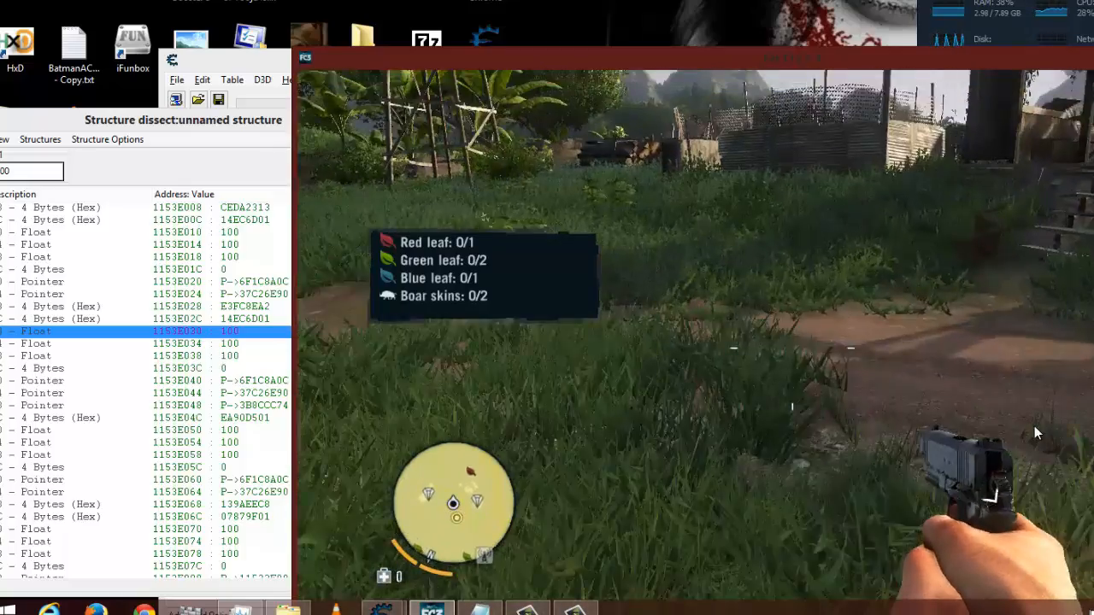
key(alt+Tab)
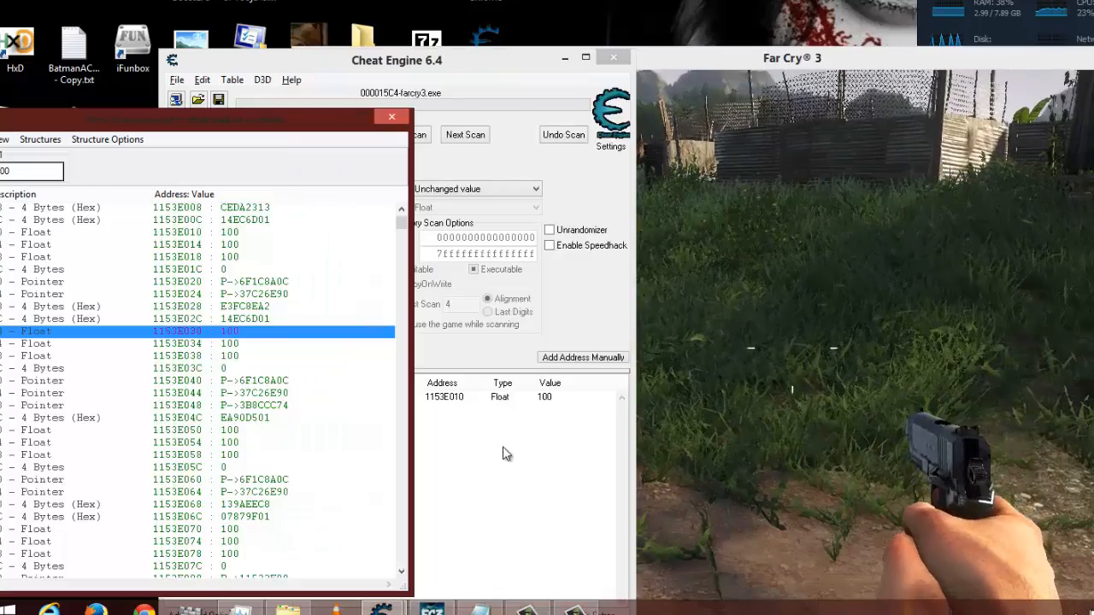
scroll(311, 459, down, 2)
scroll(311, 459, down, 5)
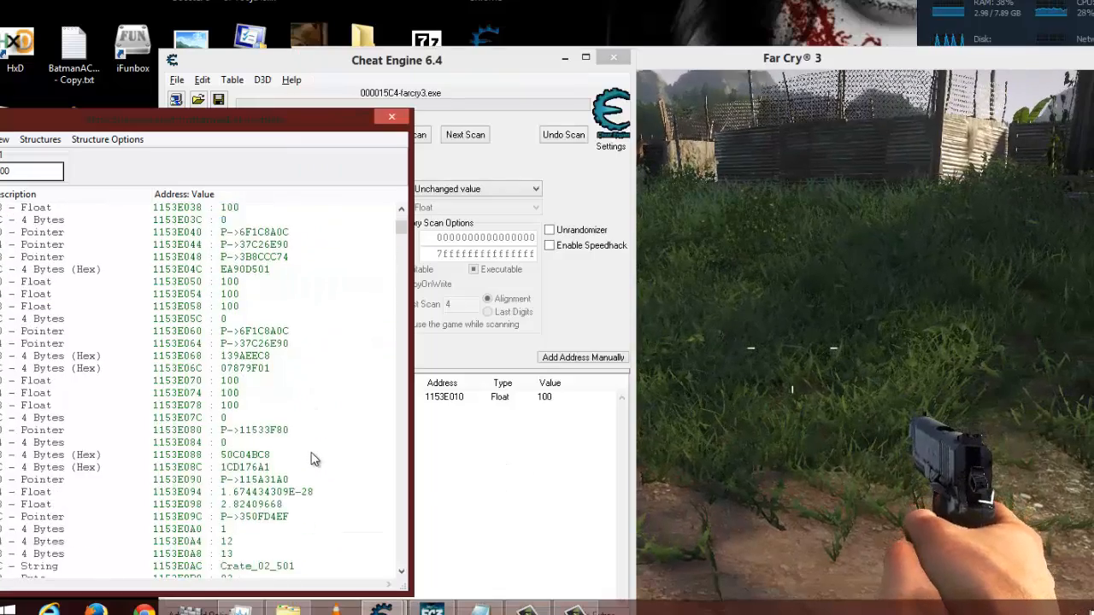
- Run the player toward the shack in Far Cry 3, pause the game, and check the float at offset 0050 in the structure
click(842, 389)
key(w)
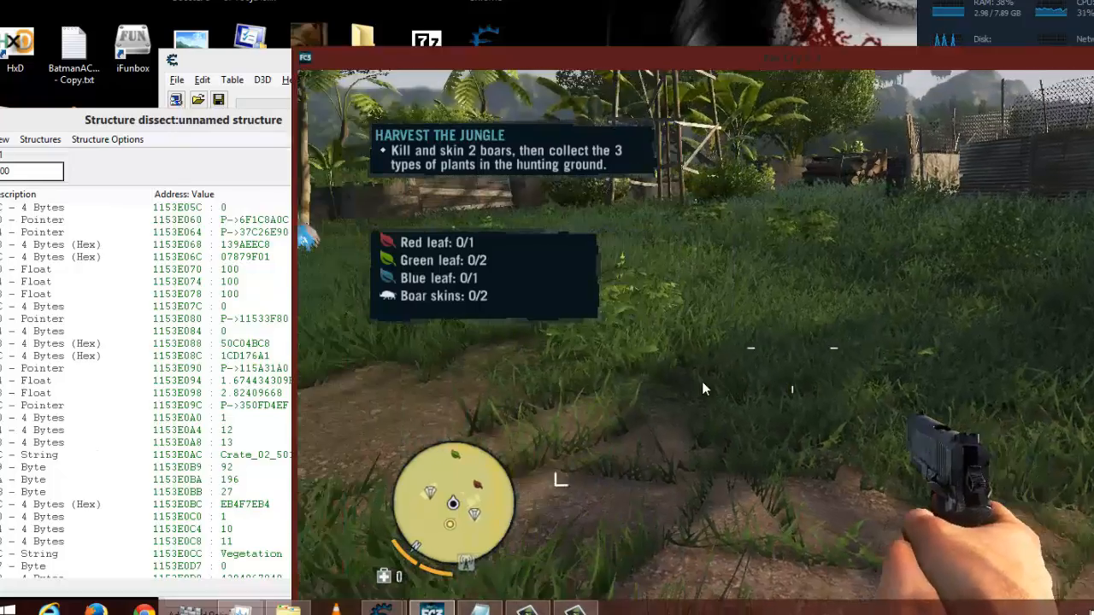
key(w)
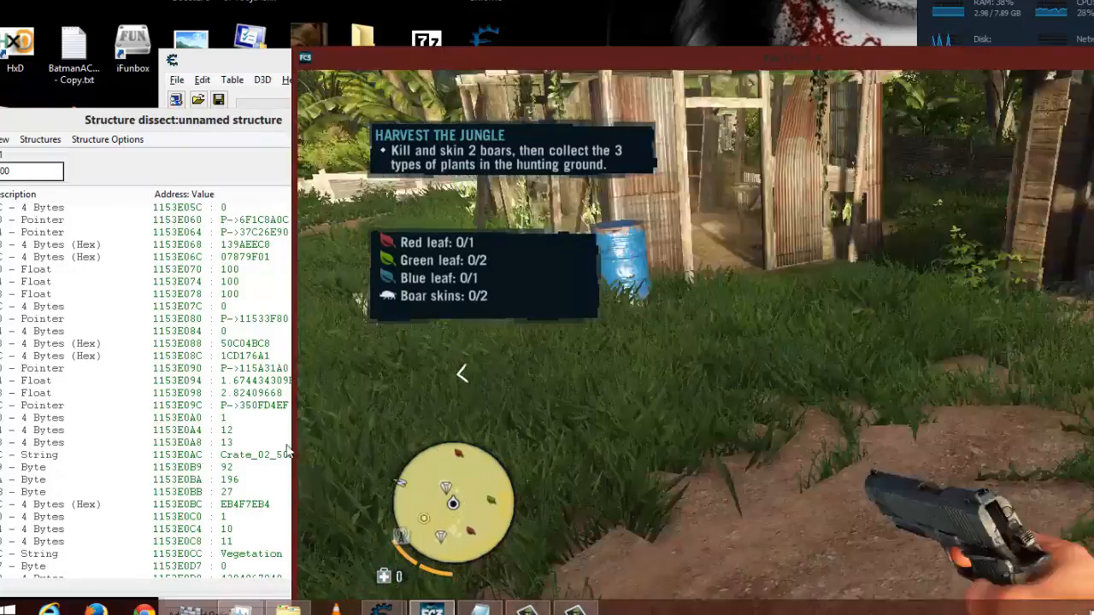
key(w)
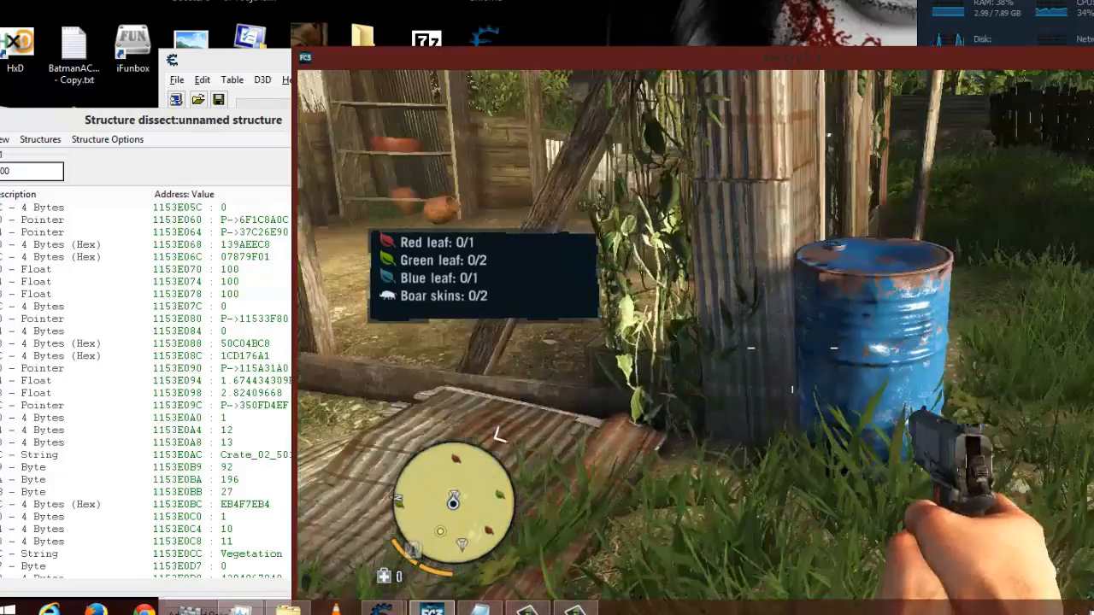
key(Escape)
key(alt+Tab)
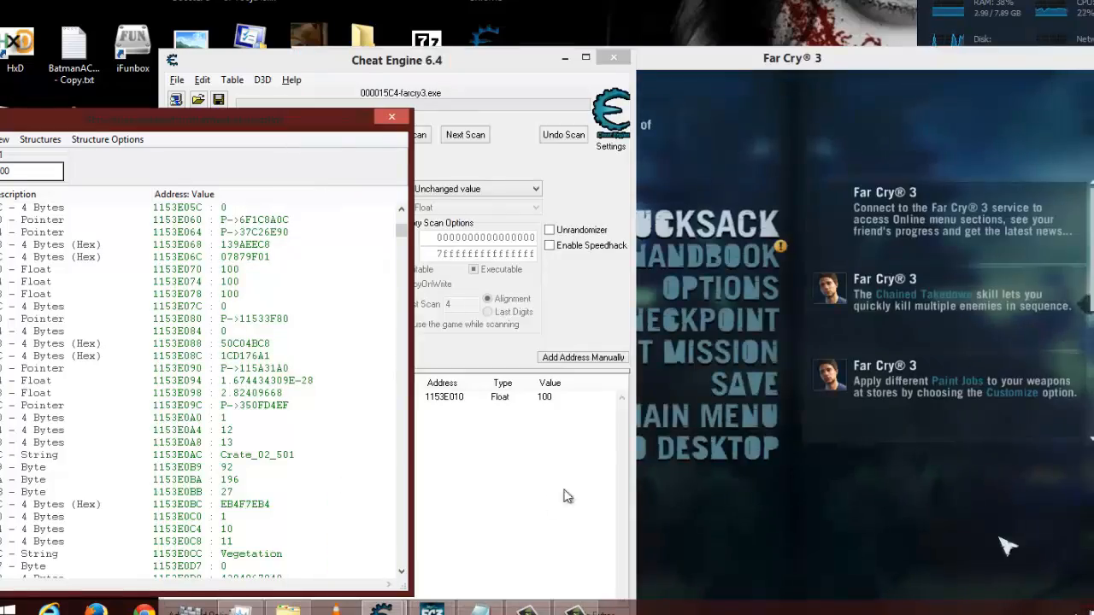
scroll(346, 447, up, 8)
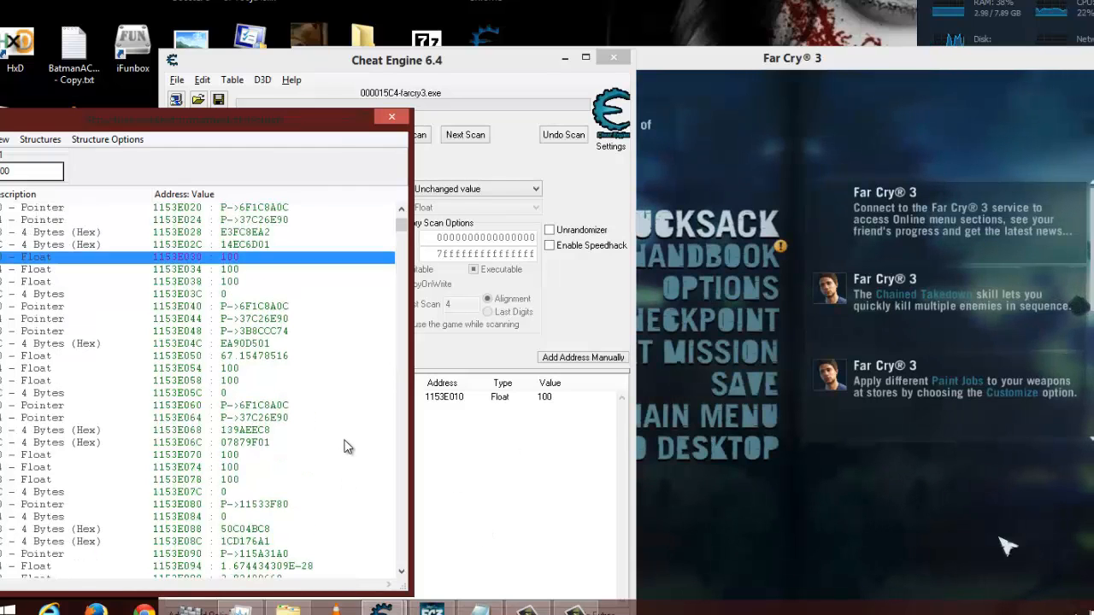
scroll(346, 447, down, 1)
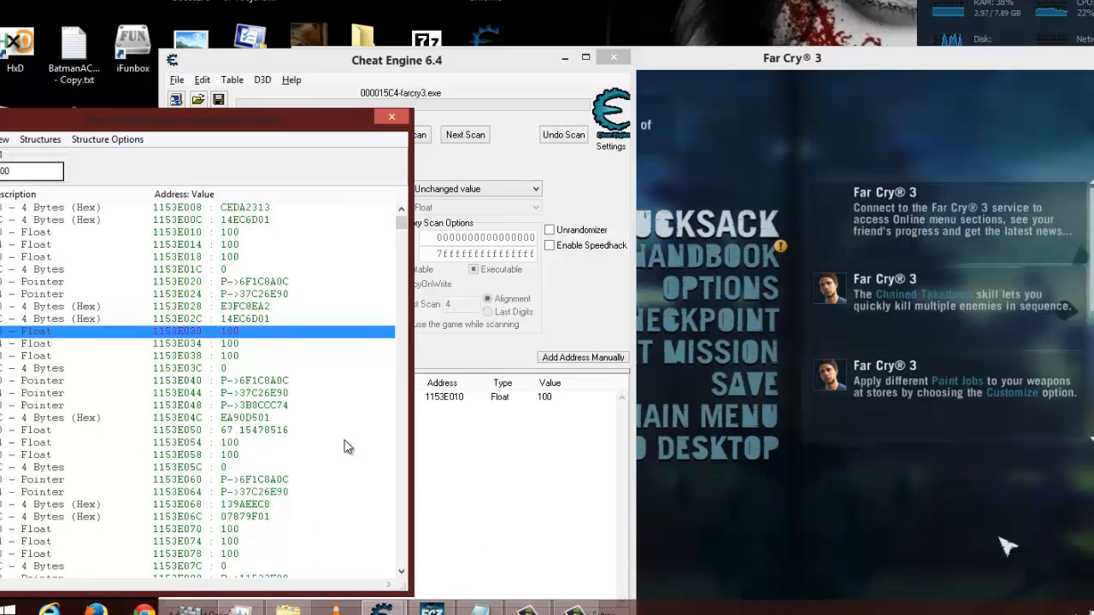
scroll(346, 446, down, 2)
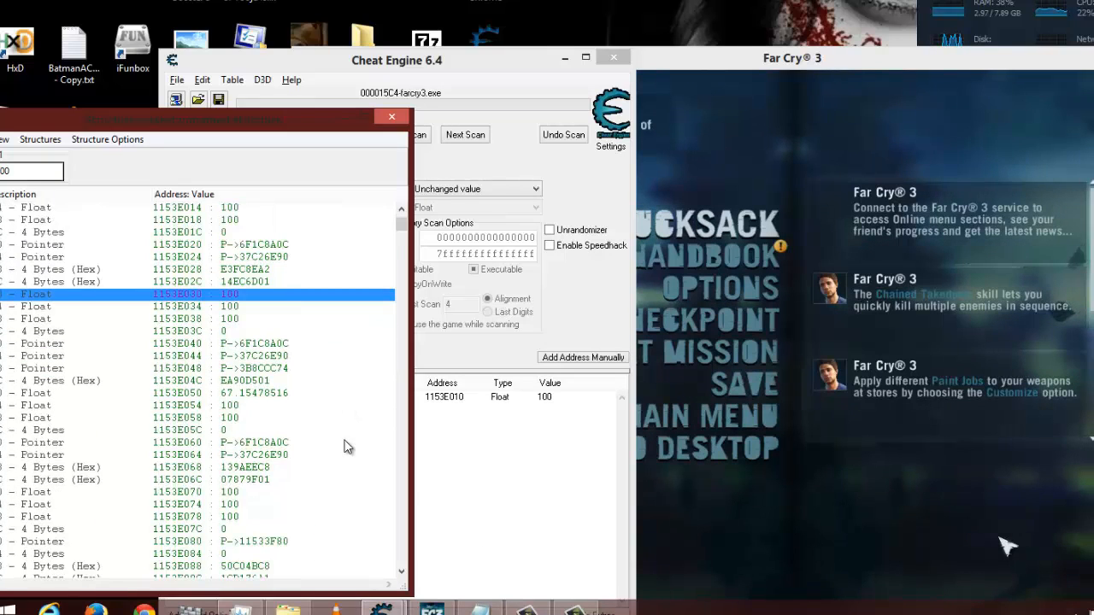
- Resume Far Cry 3, run the player across the grass, and watch the selected 0050 float entry in the structure list
click(883, 559)
key(Escape)
key(w)
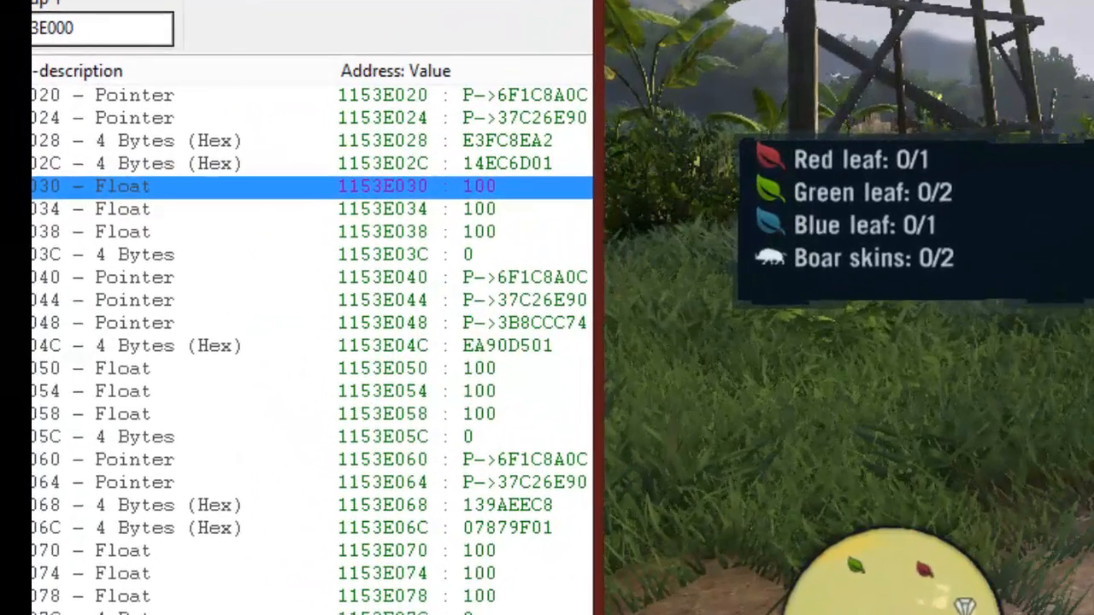
key(alt+Tab)
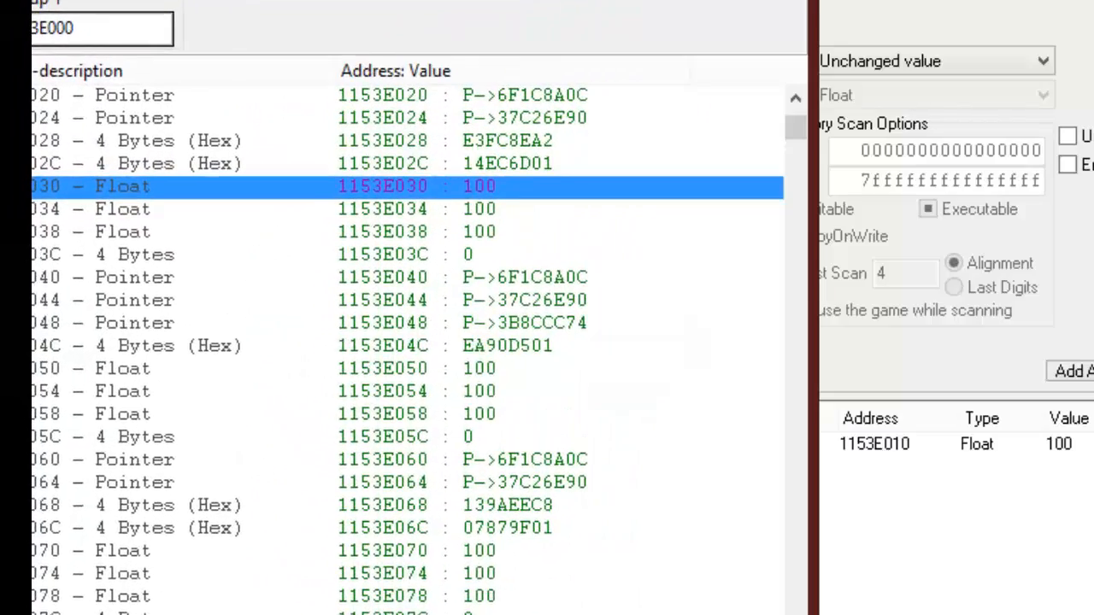
click(483, 374)
key(alt+Tab)
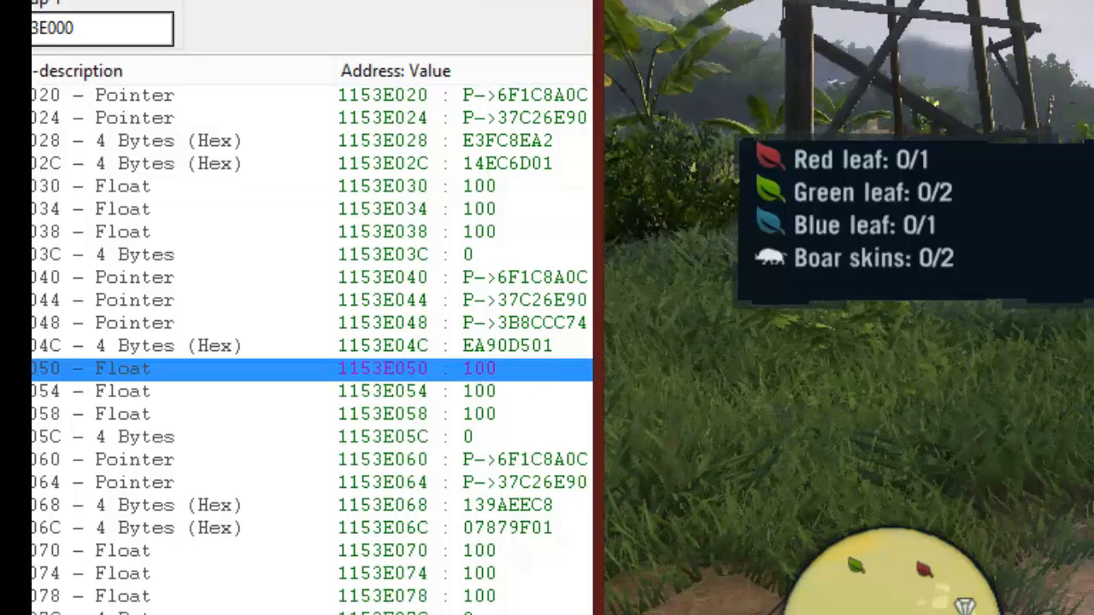
key(alt+Tab)
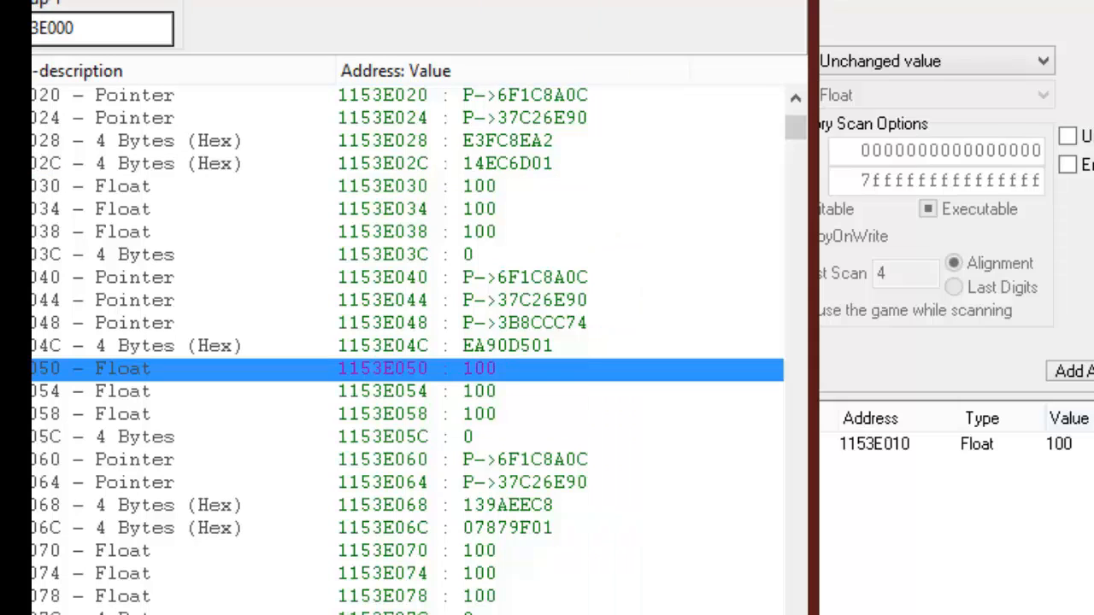
- Unfreeze the 1153E010 entry in Cheat Engine's address list and sprint the player in Far Cry 3 to test it
click(855, 223)
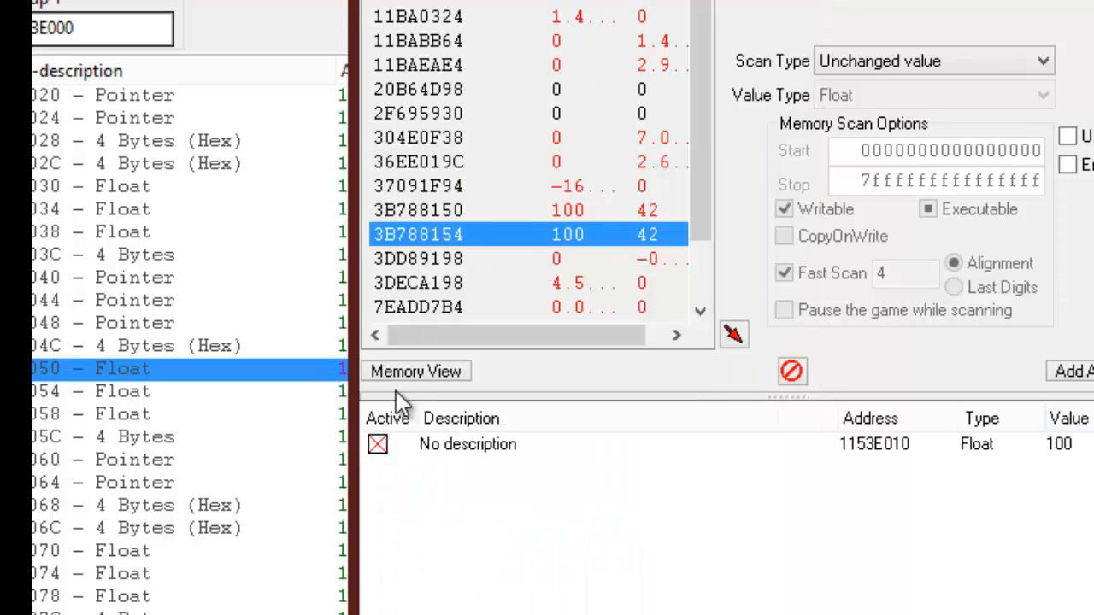
click(377, 448)
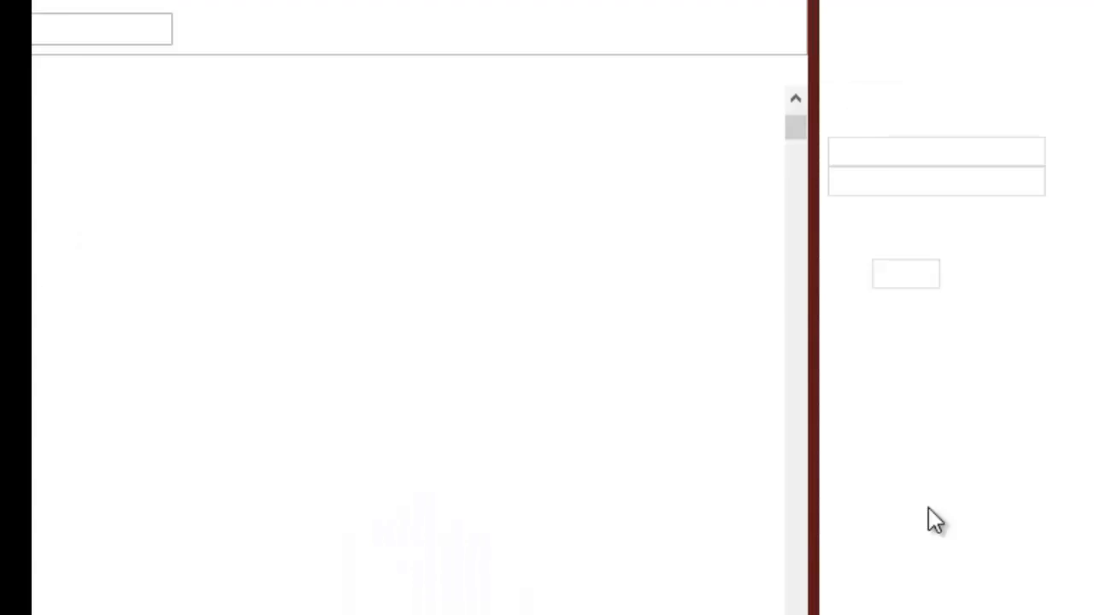
key(alt+Tab)
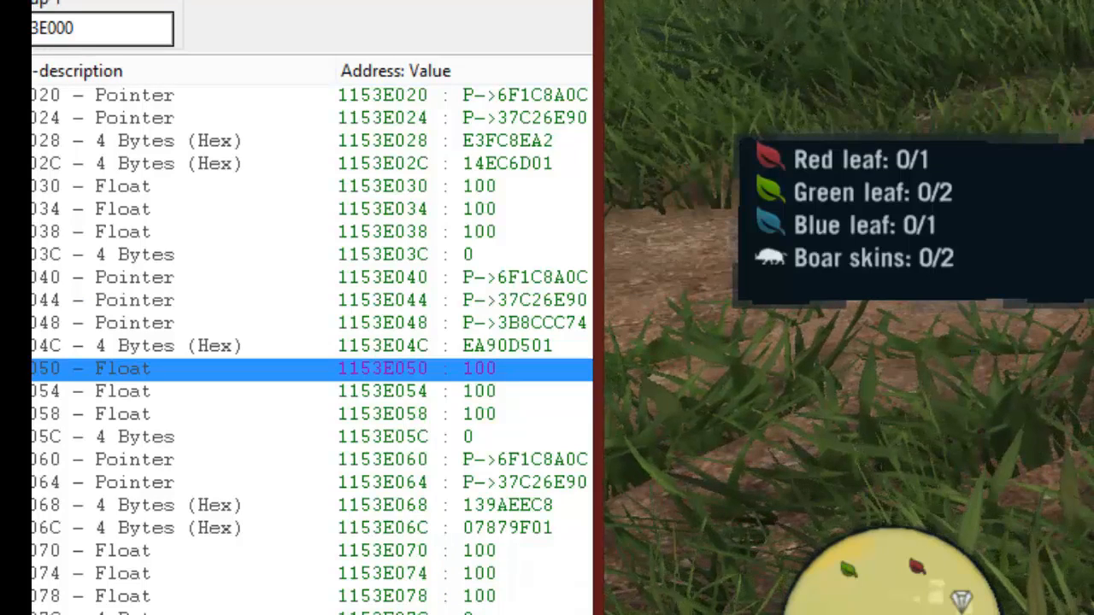
key(shift+w)
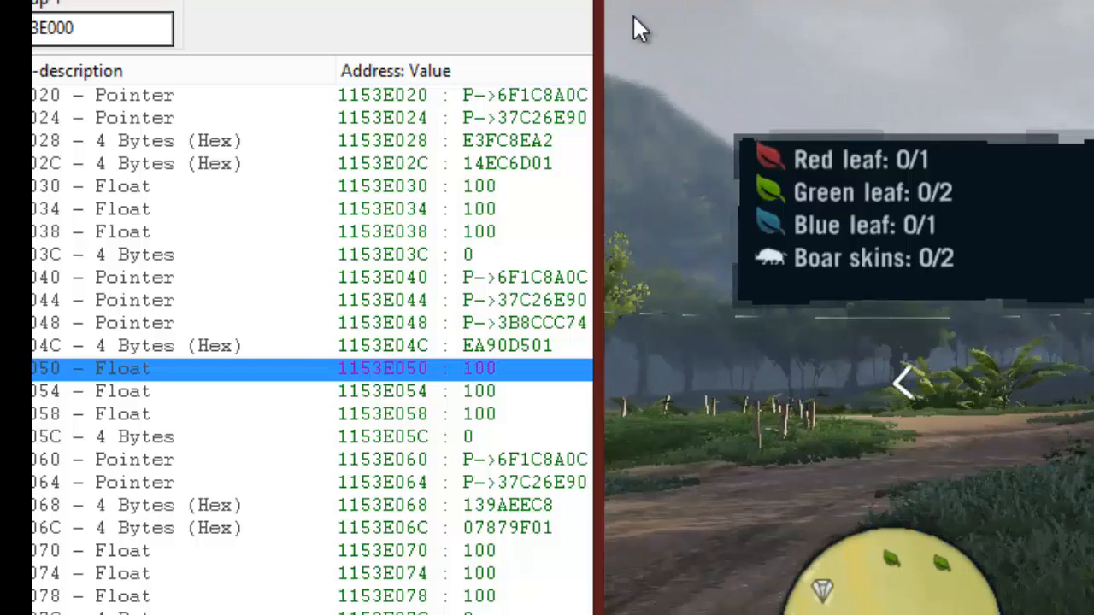
- Pause the game, add the 1153E050 float from the structure to Cheat Engine's address list, and freeze it
key(Escape)
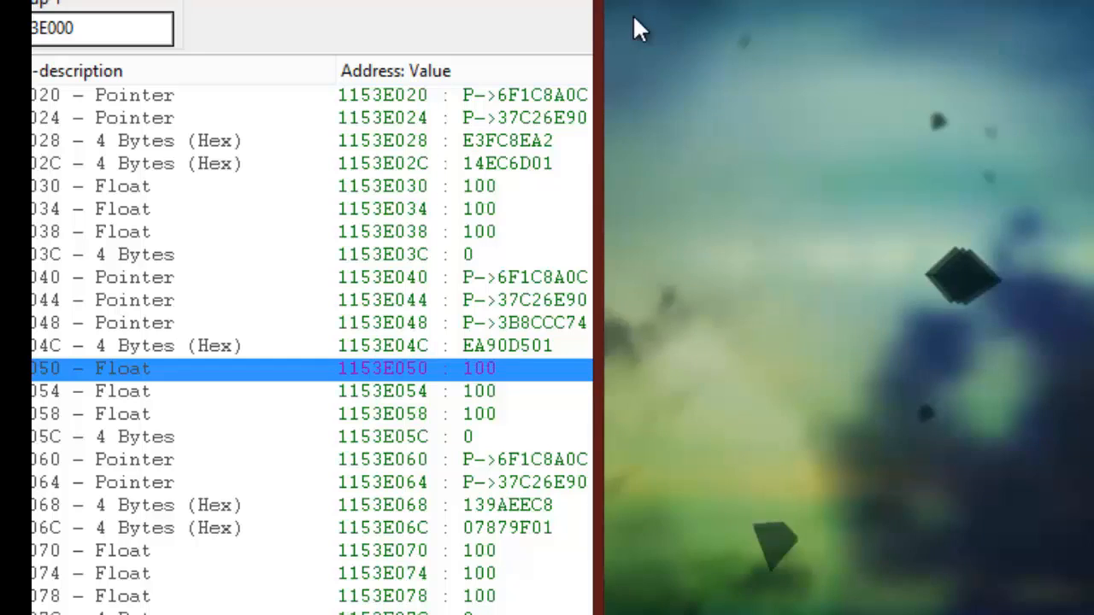
key(alt+Tab)
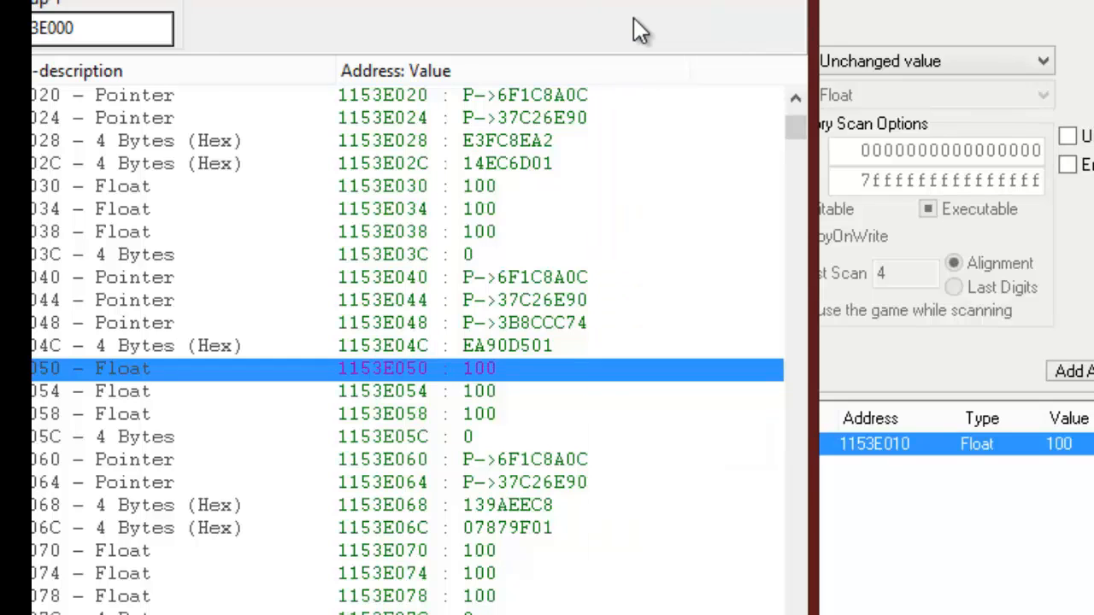
right_click(369, 374)
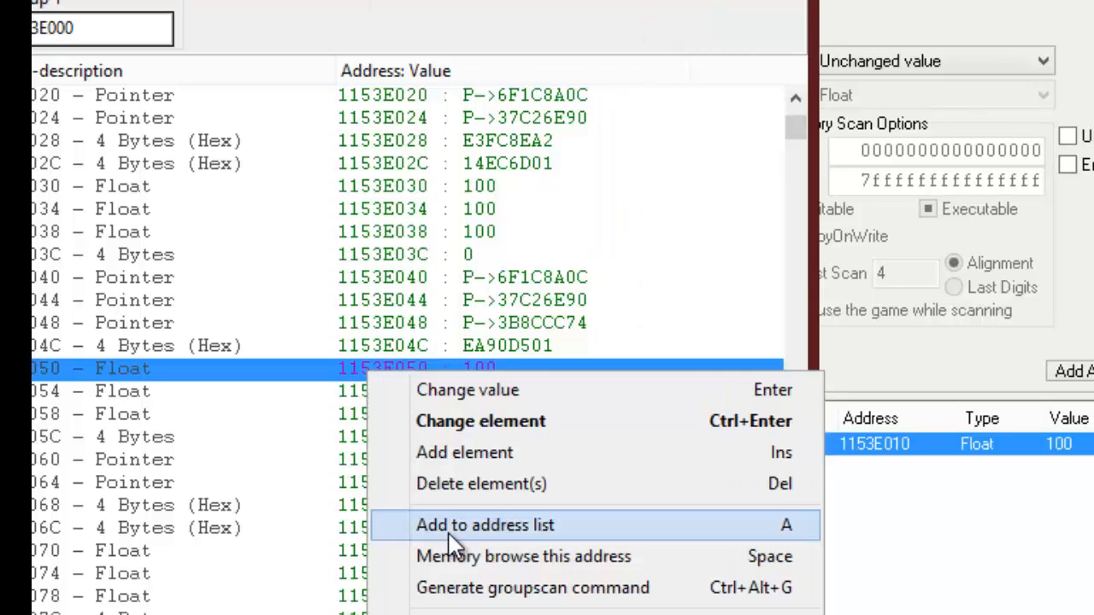
click(529, 524)
click(964, 588)
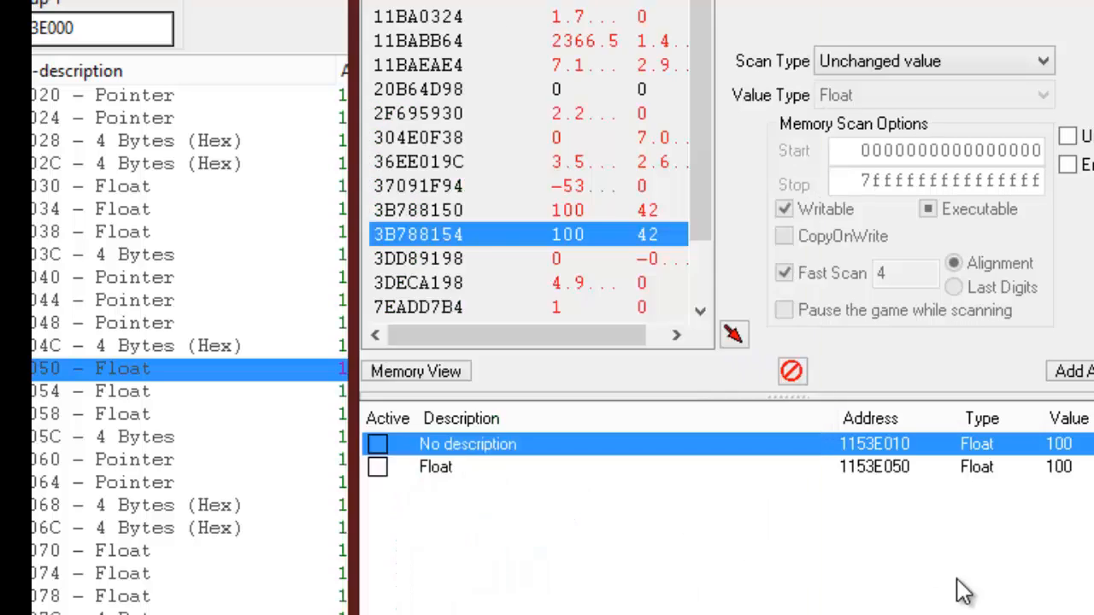
click(377, 467)
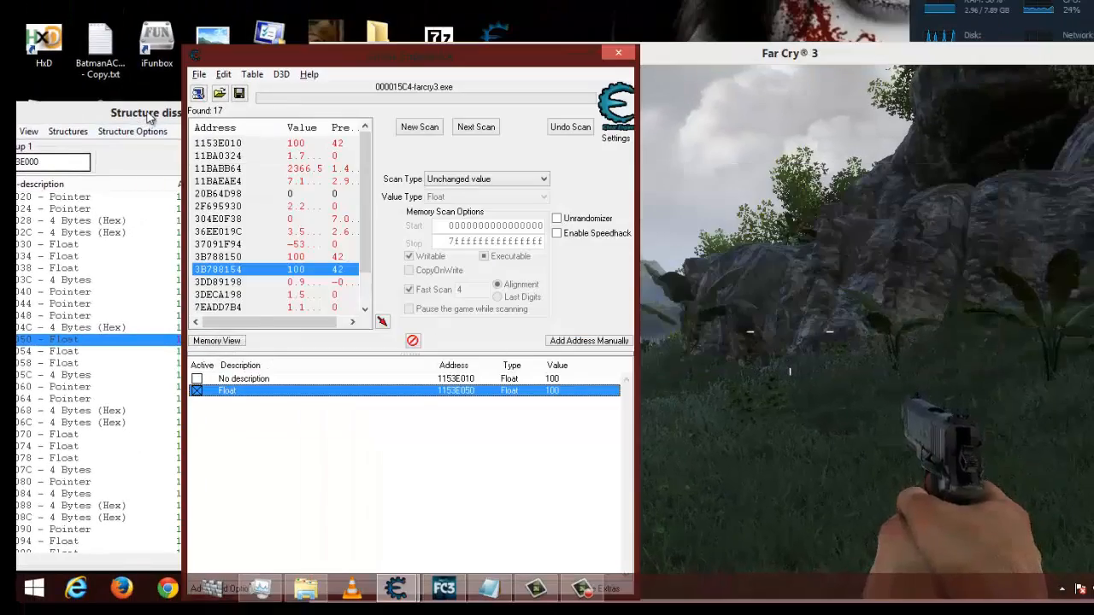
- Switch to Far Cry 3 and sprint the player along the dirt road to test the frozen 1153E050 value
click(149, 117)
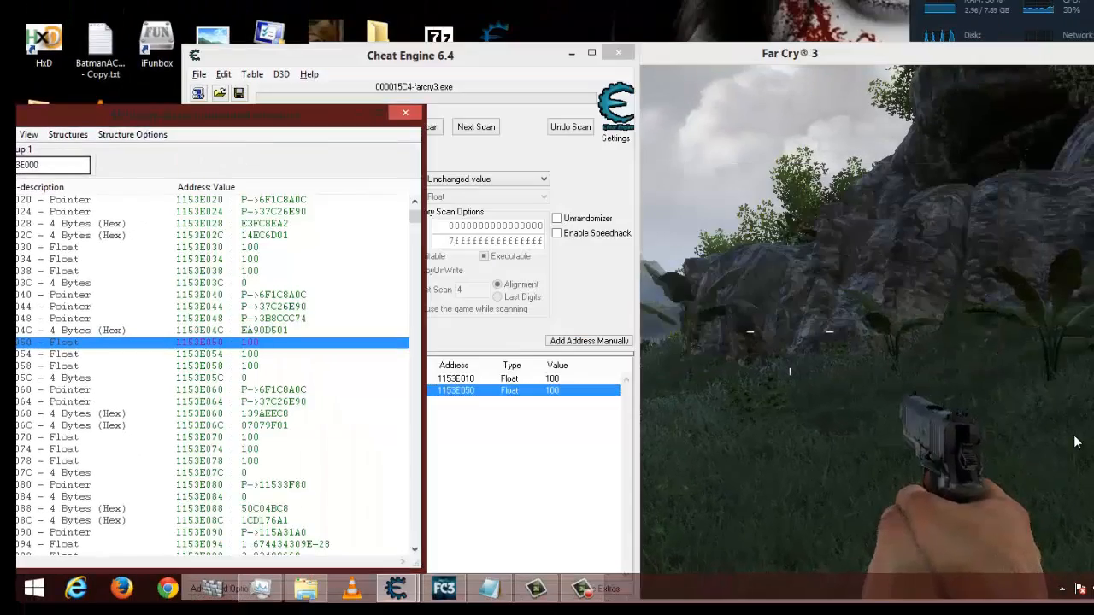
click(1074, 441)
key(shift+w)
key(w)
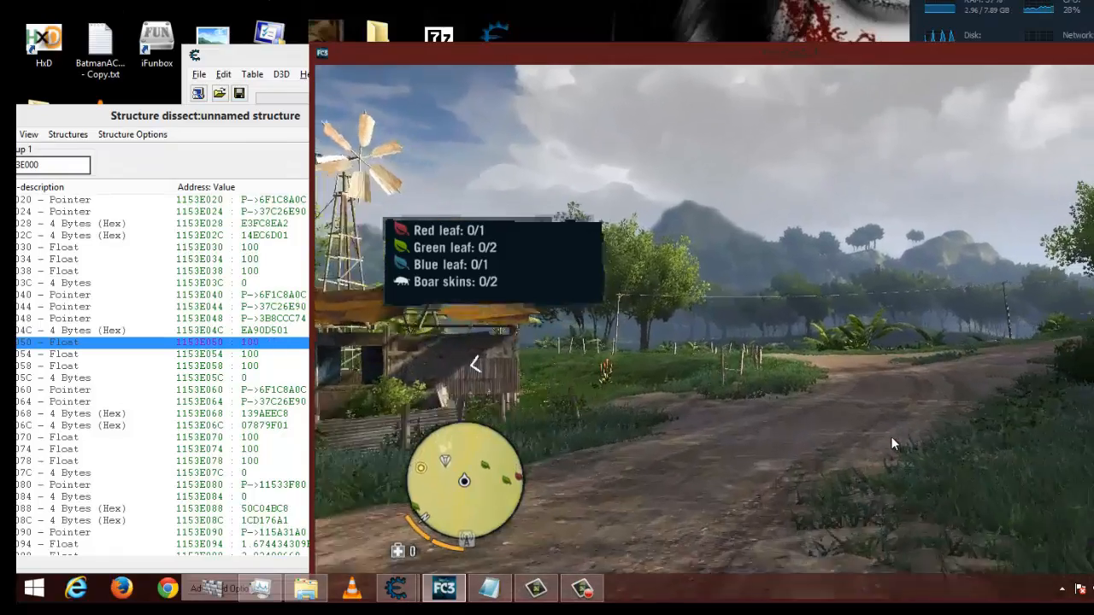
- Keep sprinting the player down the dirt road and through the jungle while watching the 0050 float in the structure list
key(w)
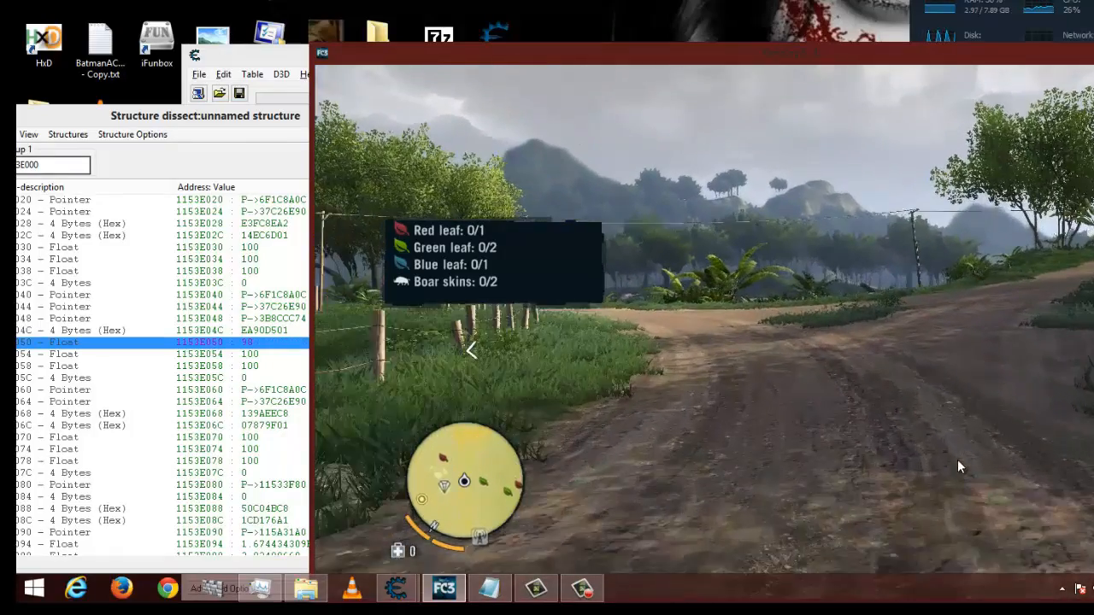
key(w)
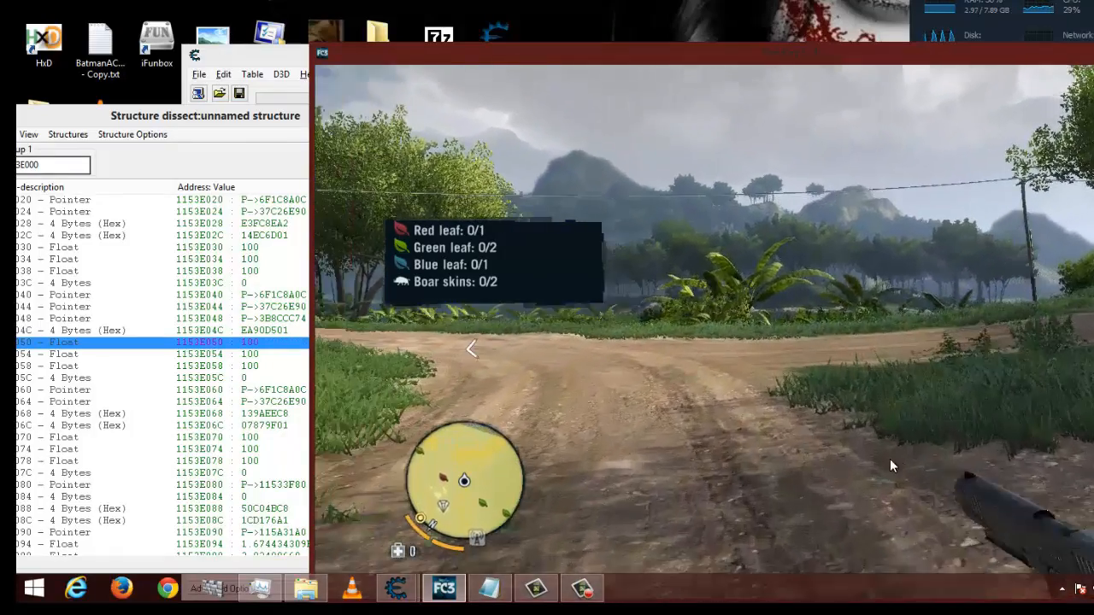
key(w)
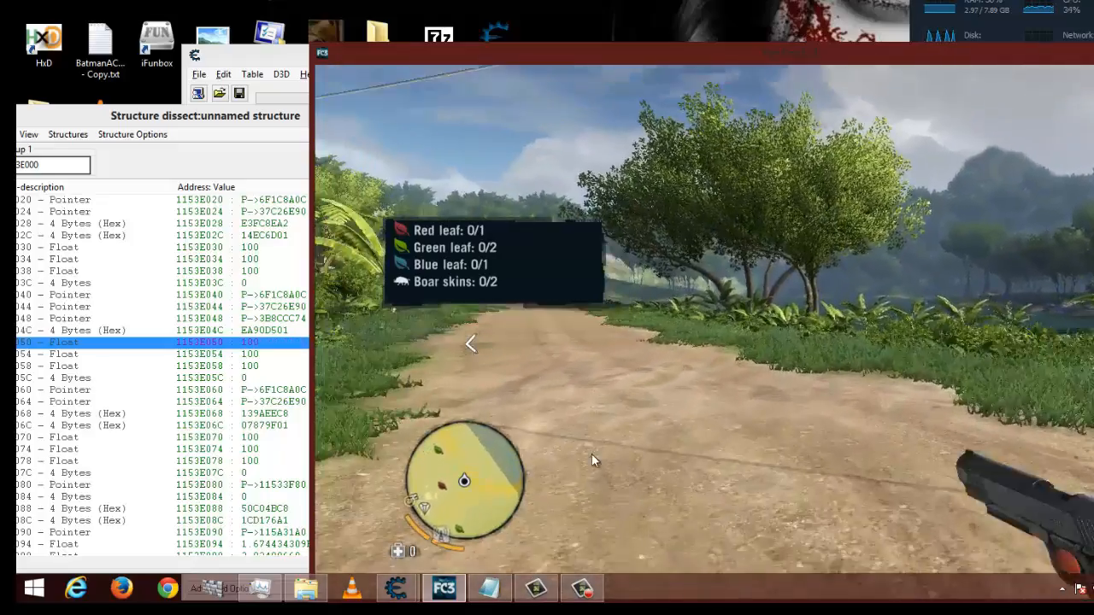
key(w)
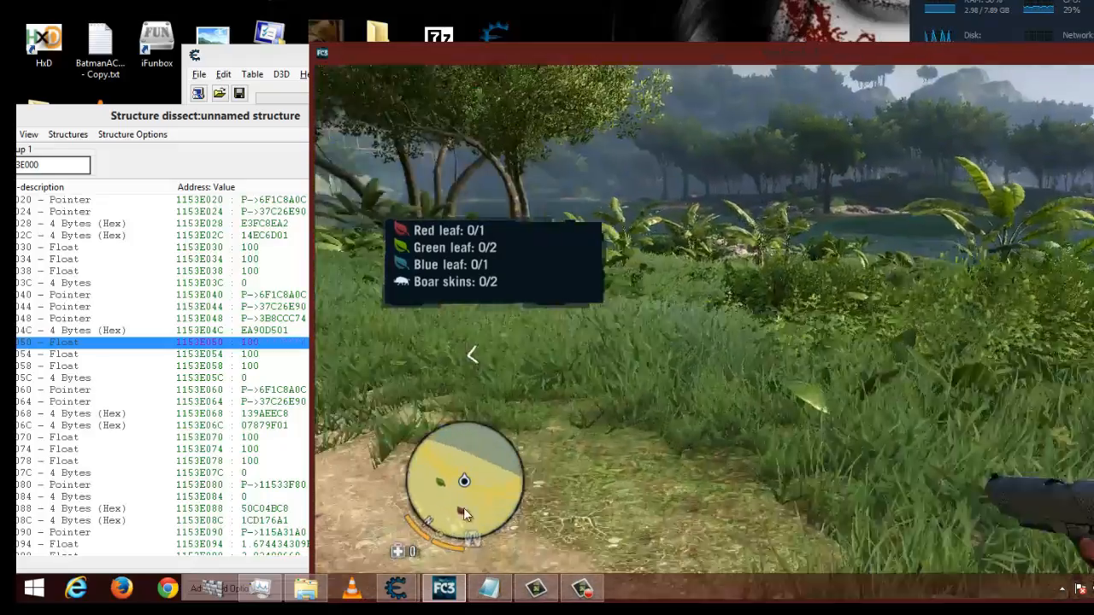
key(w)
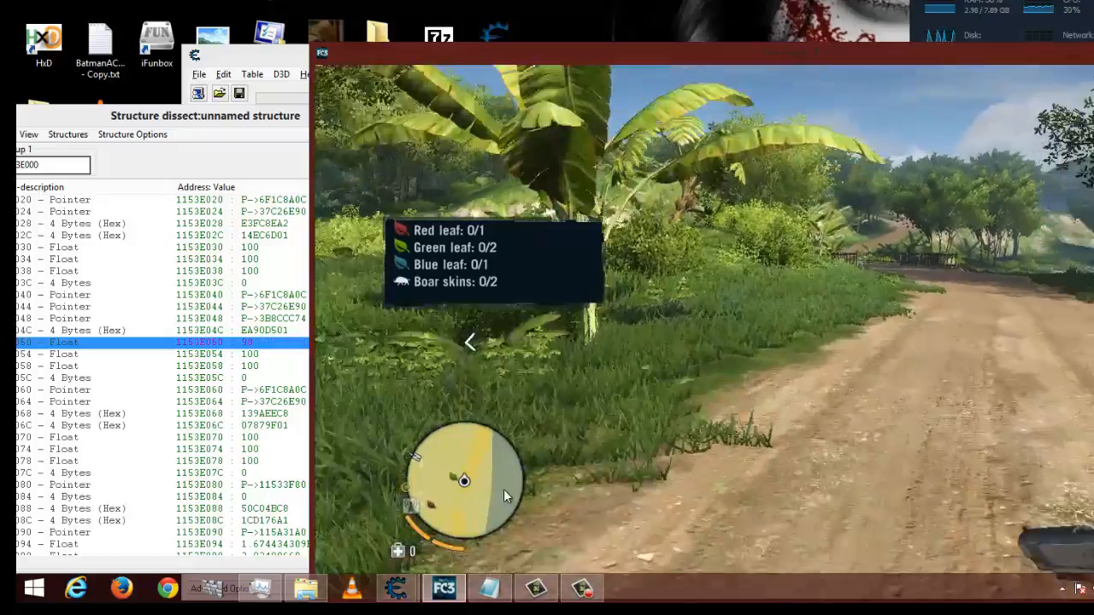
key(w)
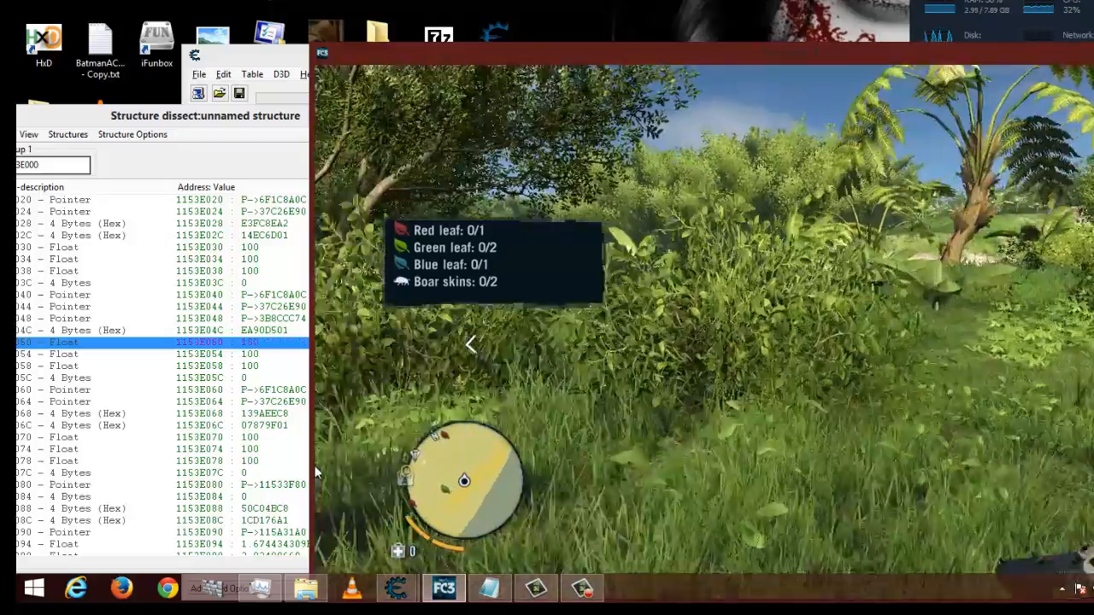
key(w)
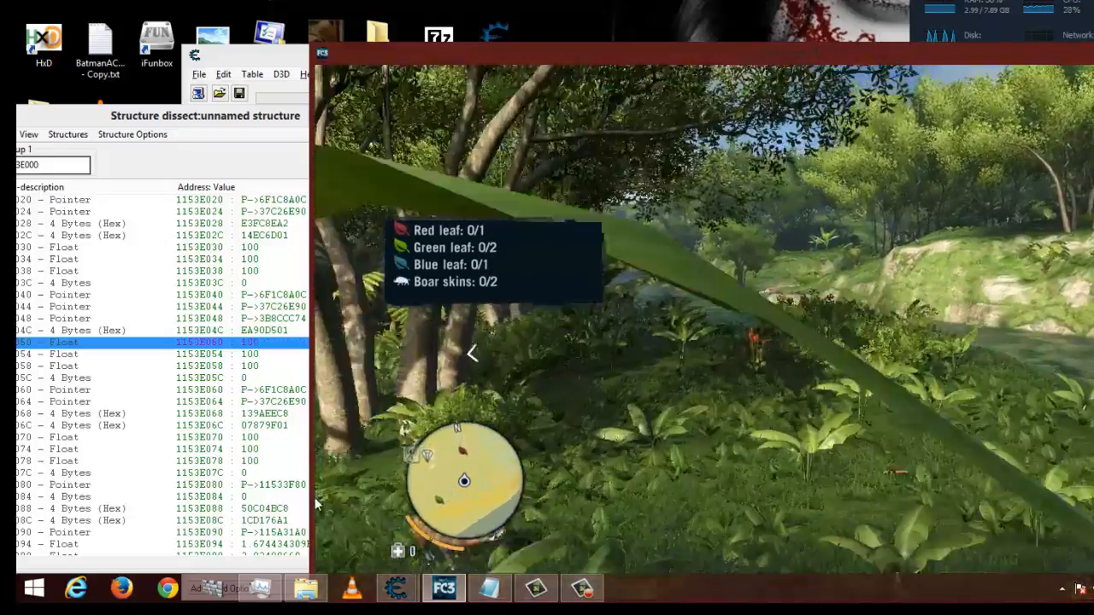
key(w)
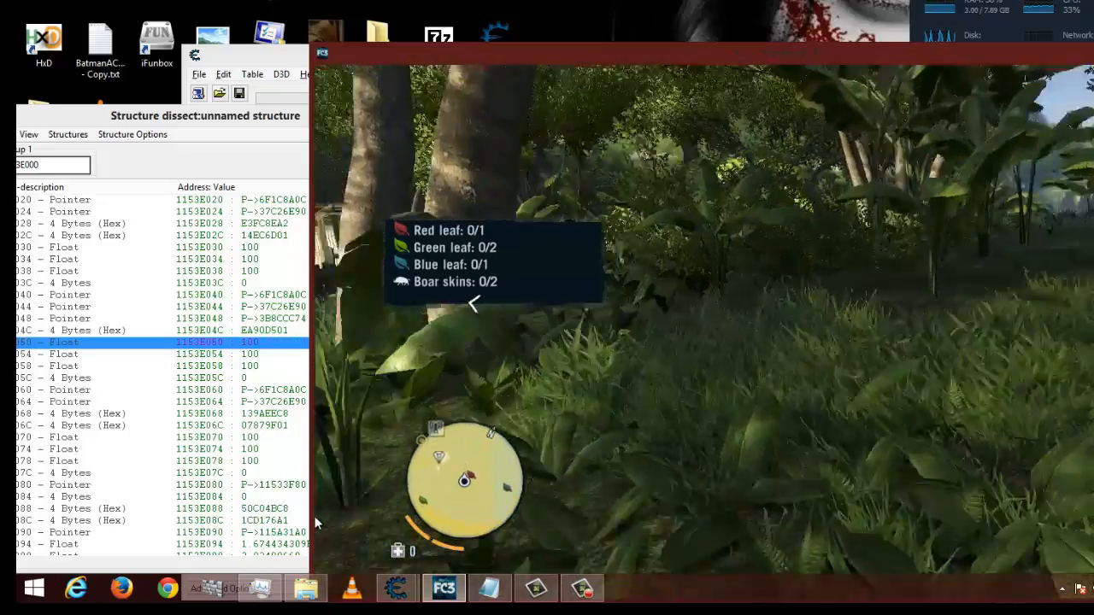
key(w)
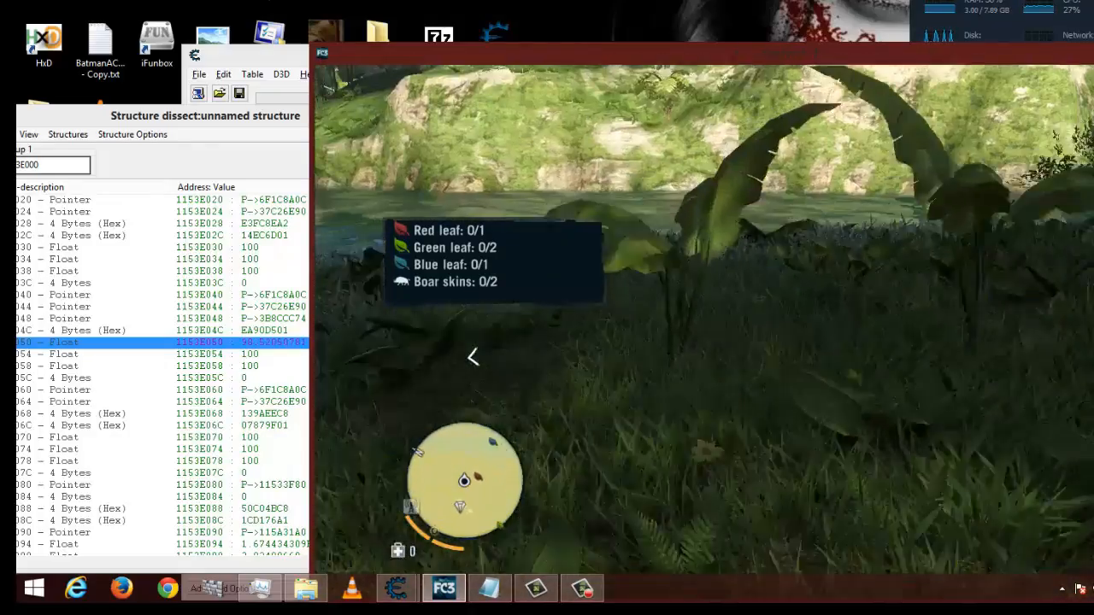
- Pause the game, switch to Cheat Engine, and set the 1153E010 entry's description to "health Offset 10"
key(Escape)
key(alt+Tab)
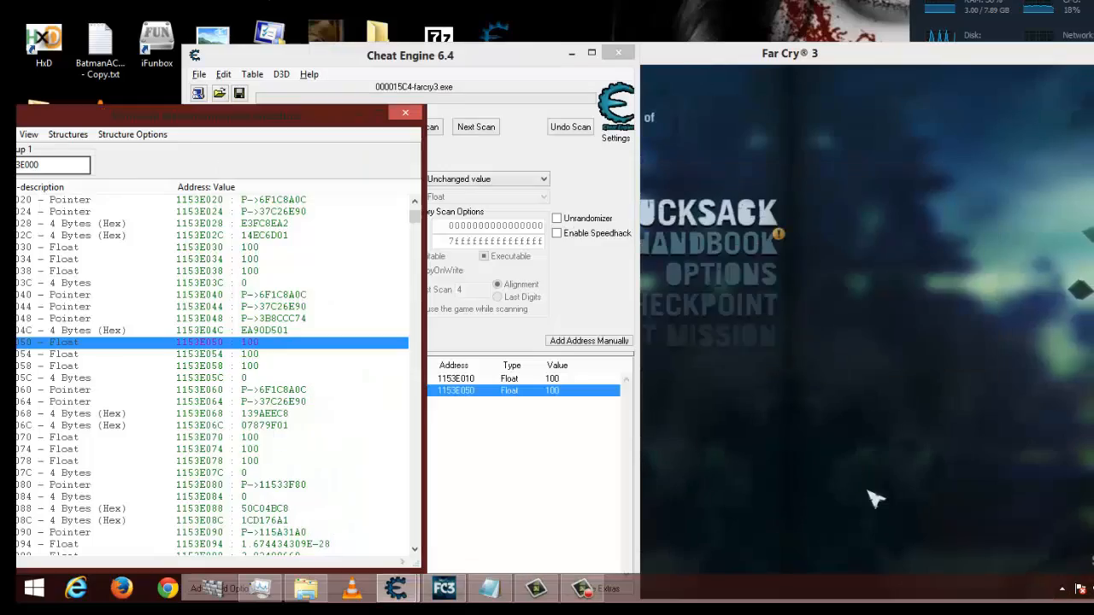
click(554, 454)
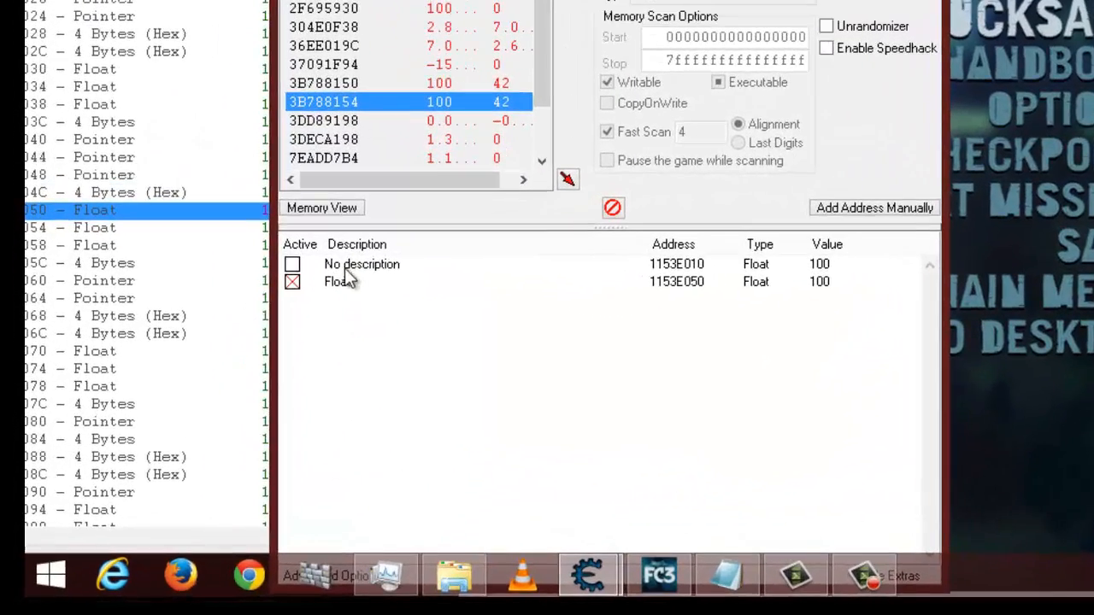
click(234, 377)
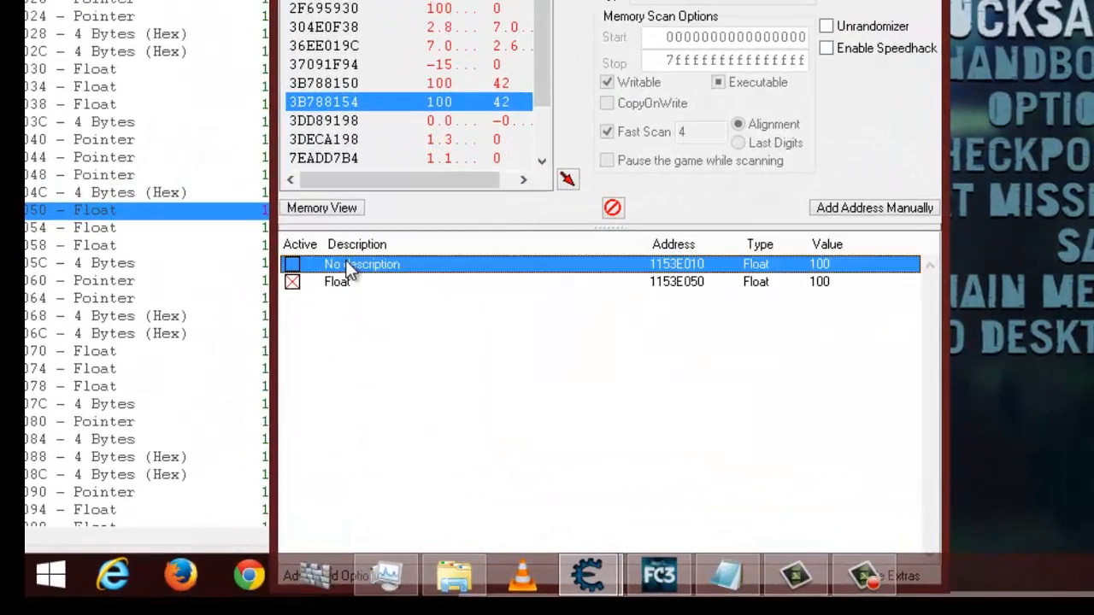
double_click(350, 268)
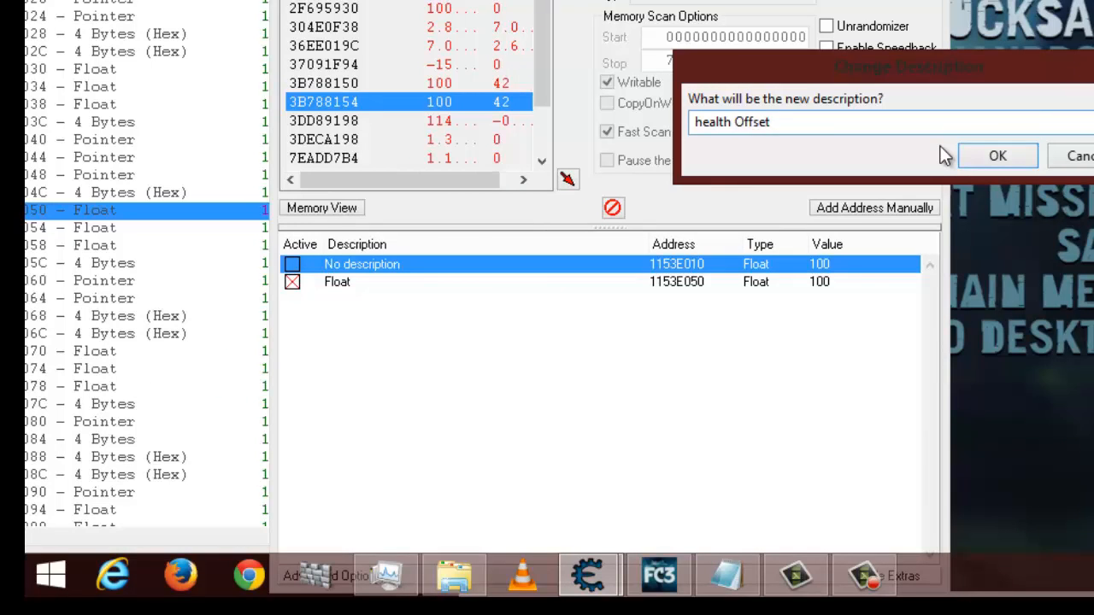
click(998, 158)
- Set the description of the 1153E050 entry in the address list to "sprint offeset 50"
double_click(342, 283)
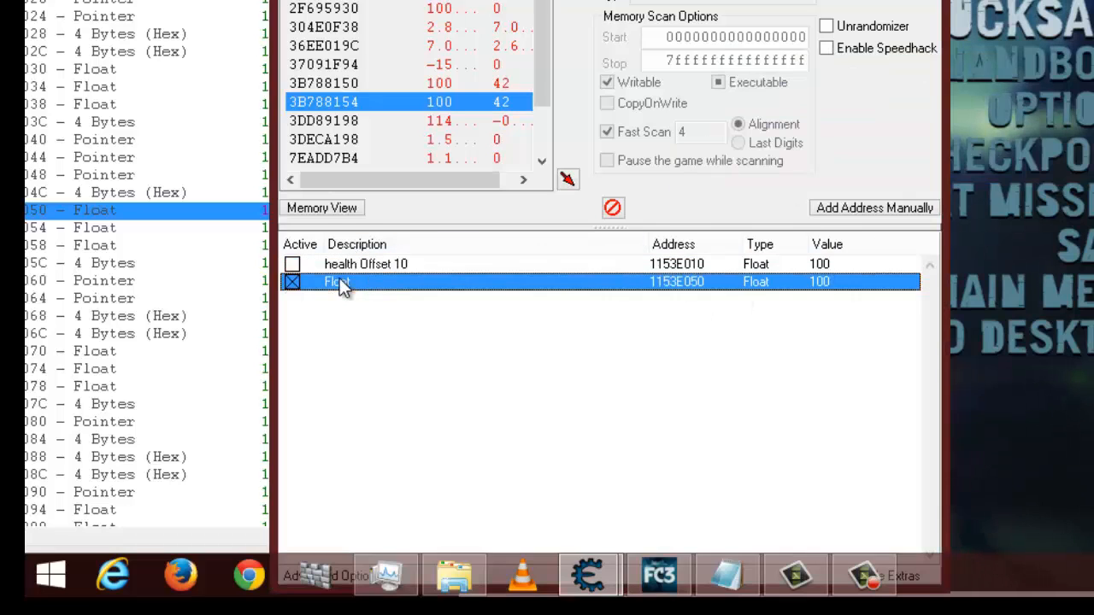
text(sprint)
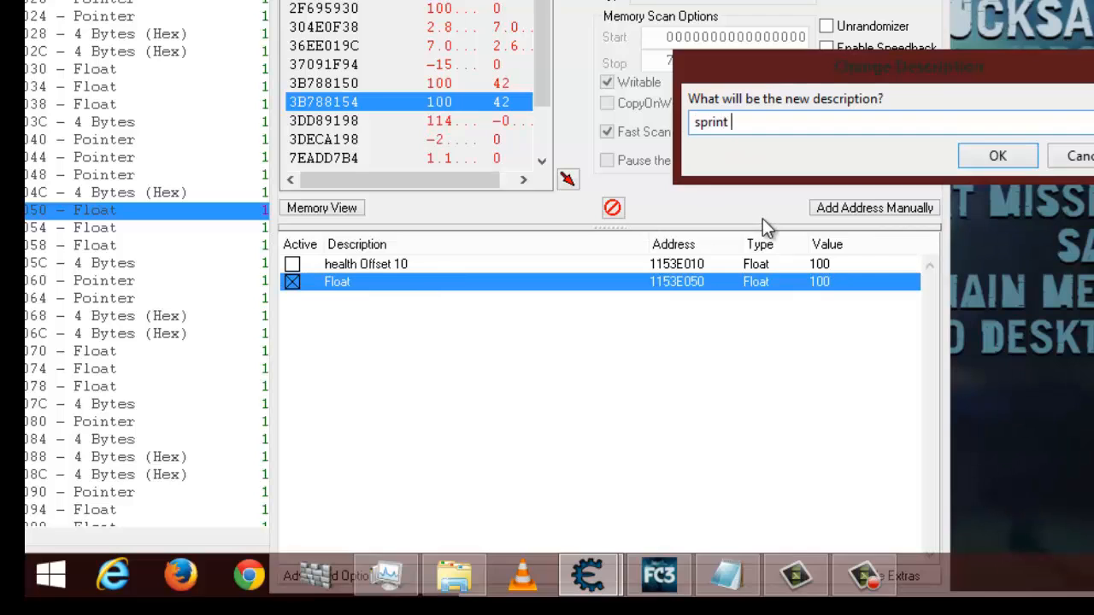
key(alt+Tab)
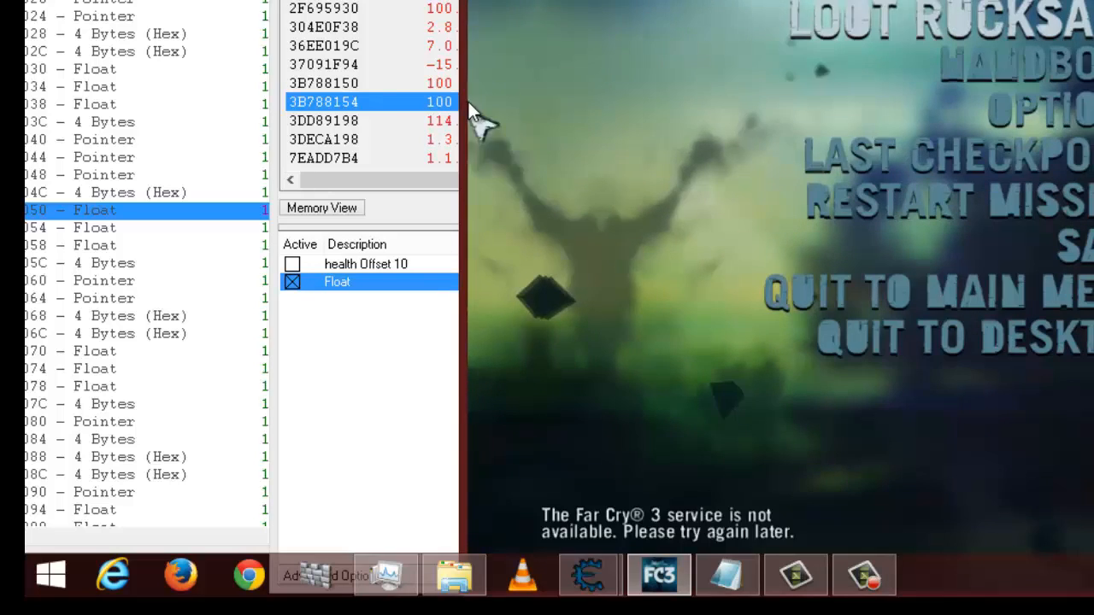
key(alt+Tab)
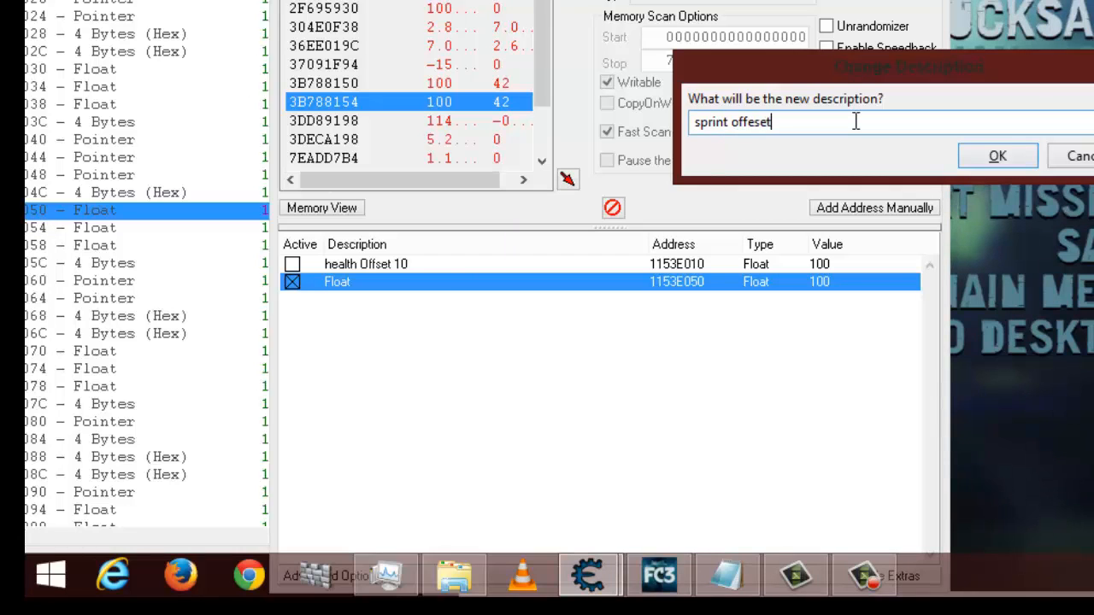
click(998, 156)
- Set the description of the 0050 float element in the dissected structure to "sprint"
click(240, 336)
click(204, 337)
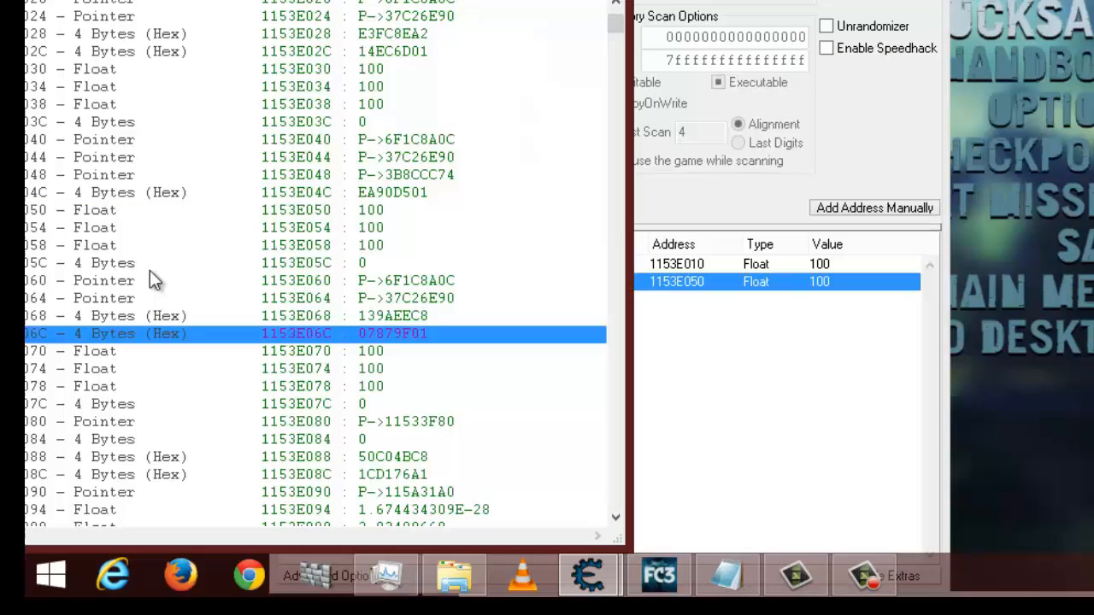
double_click(100, 214)
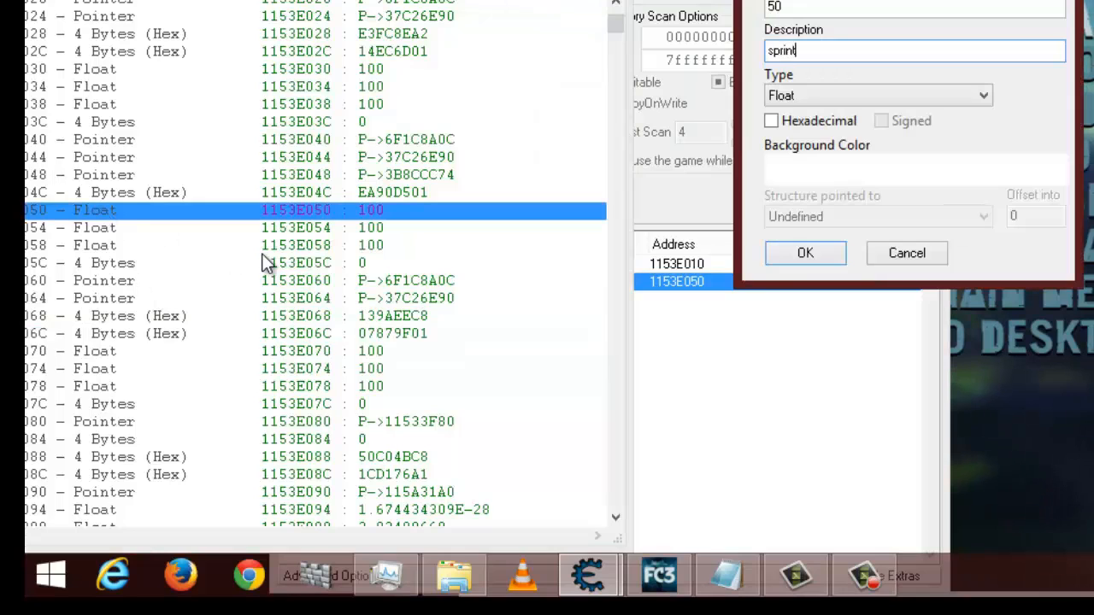
click(797, 261)
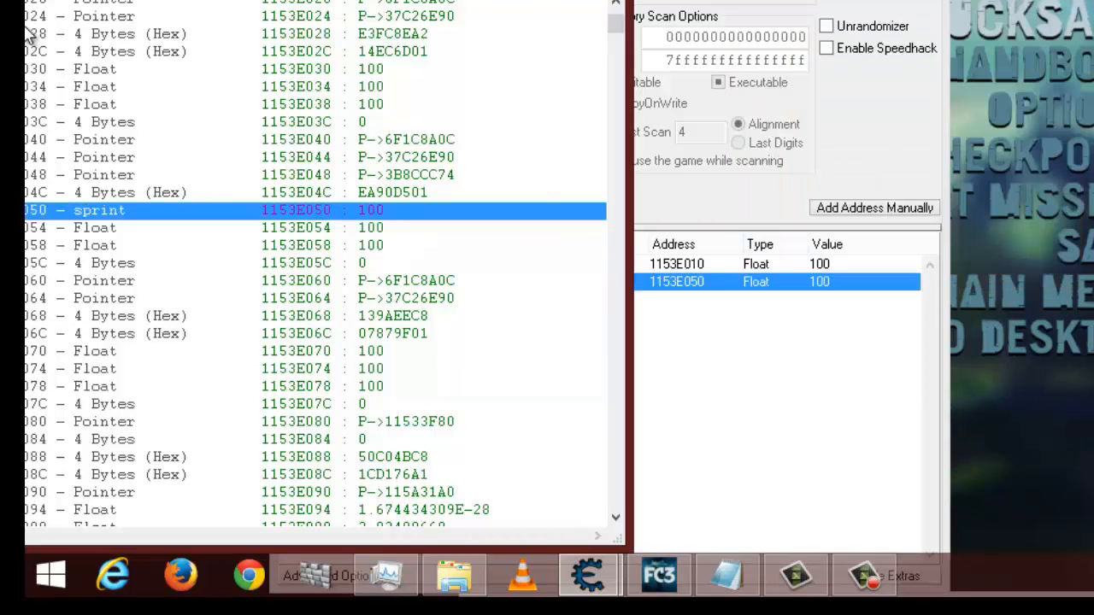
- Bring the structure window's offsets into view and set the 0010 float element's description to "Health"
drag(316, 1, 439, 8)
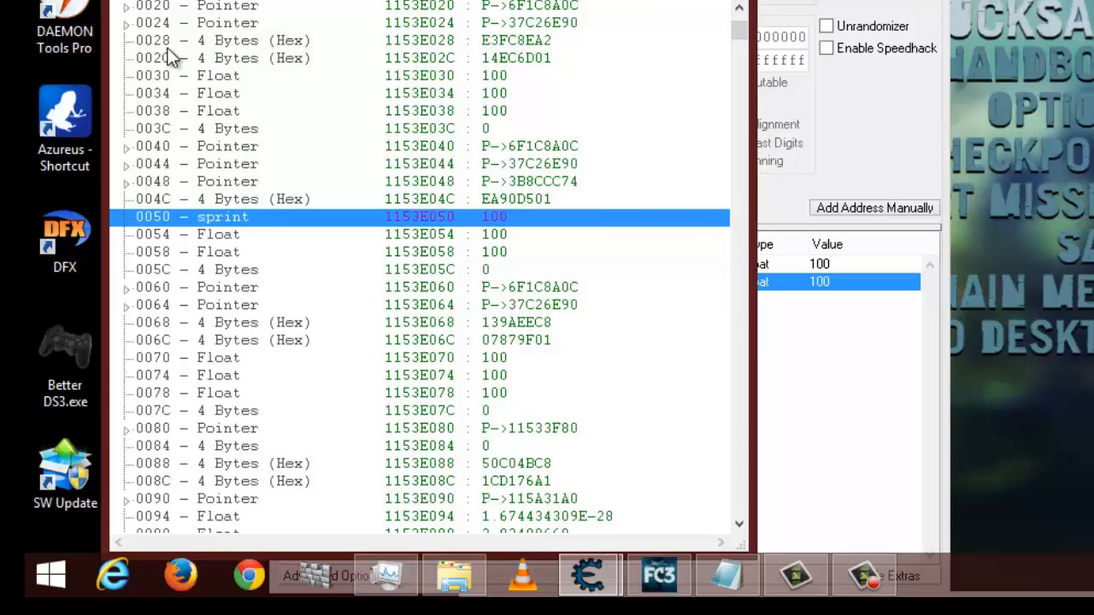
scroll(217, 75, up, 3)
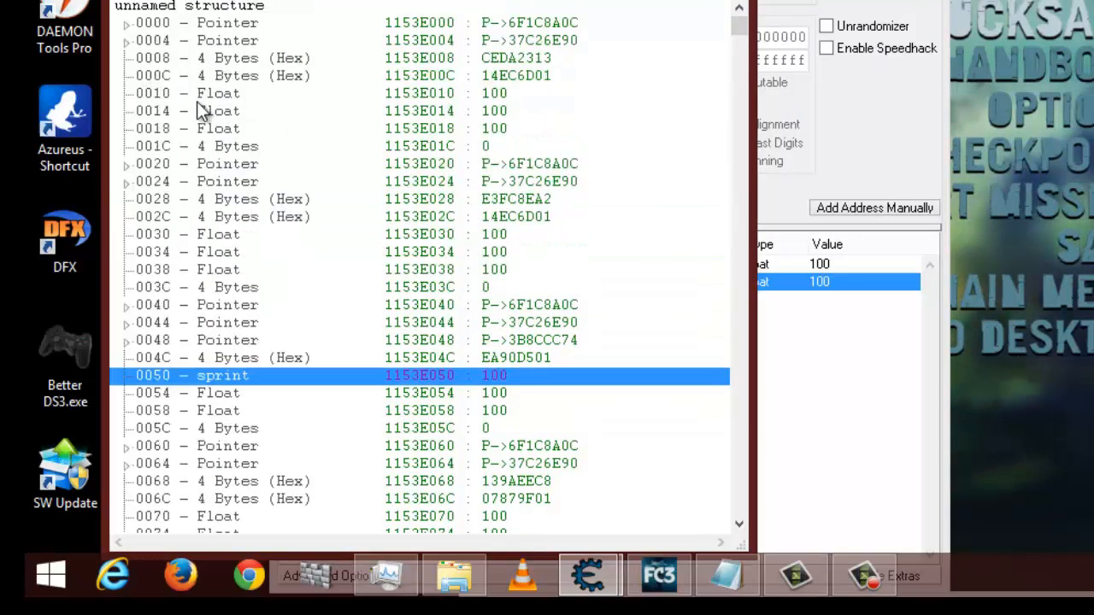
double_click(214, 94)
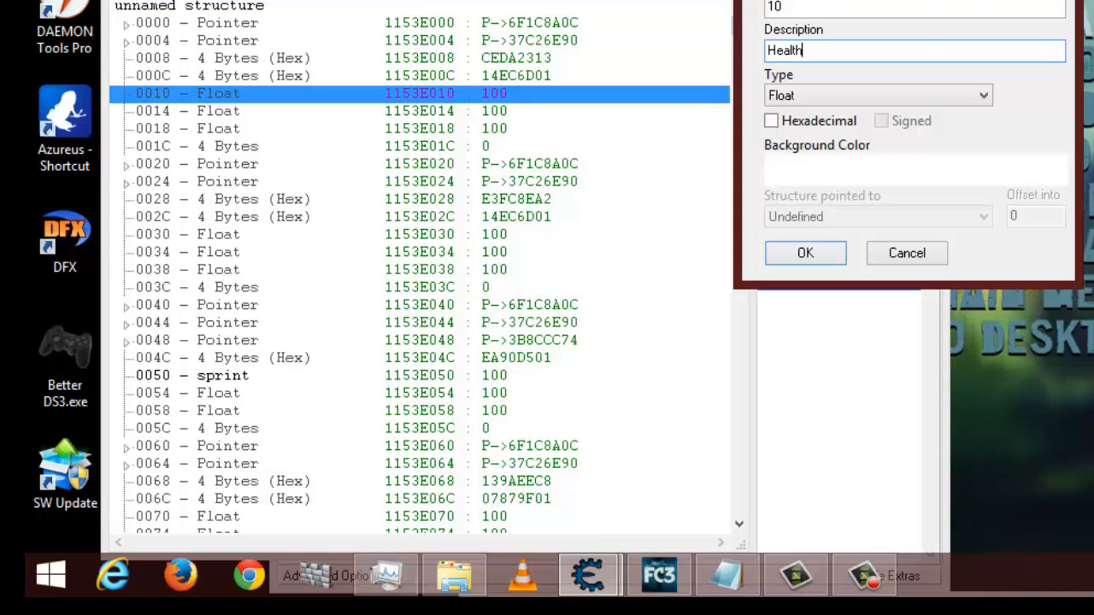
click(805, 250)
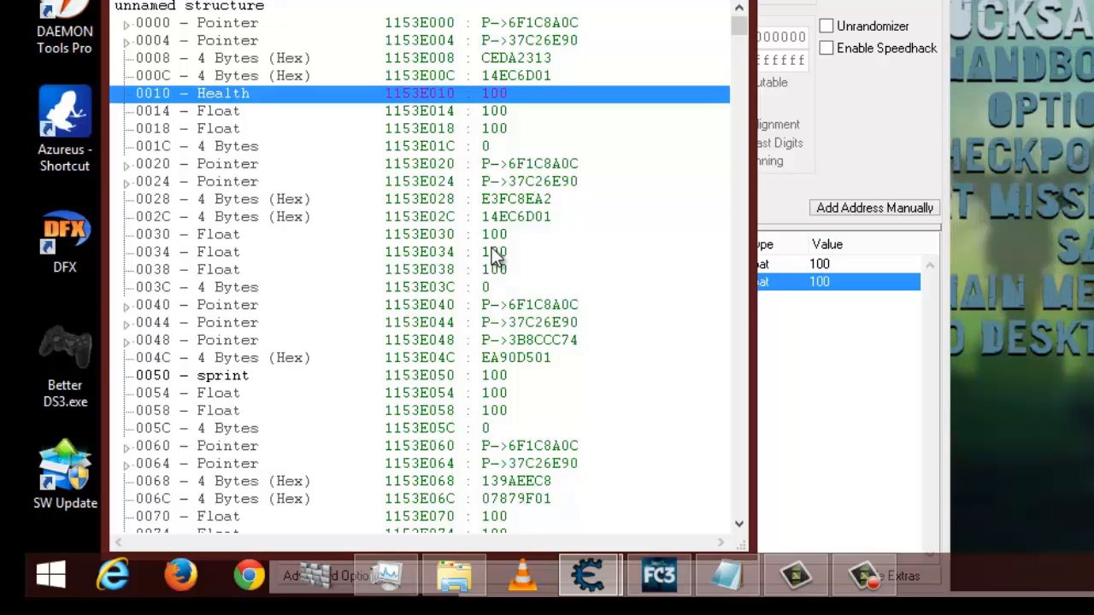
- Select the 0070 float in the structure, resume Far Cry 3, fire the pistol near the boar, and move the player to the riverbank
scroll(534, 489, down, 1)
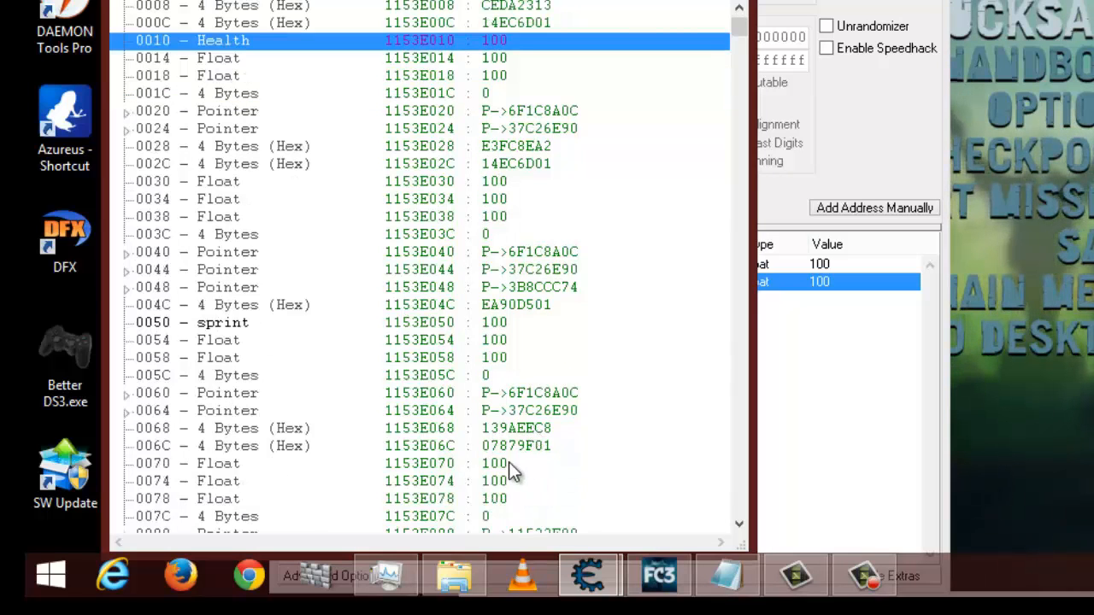
click(513, 466)
key(alt+Tab)
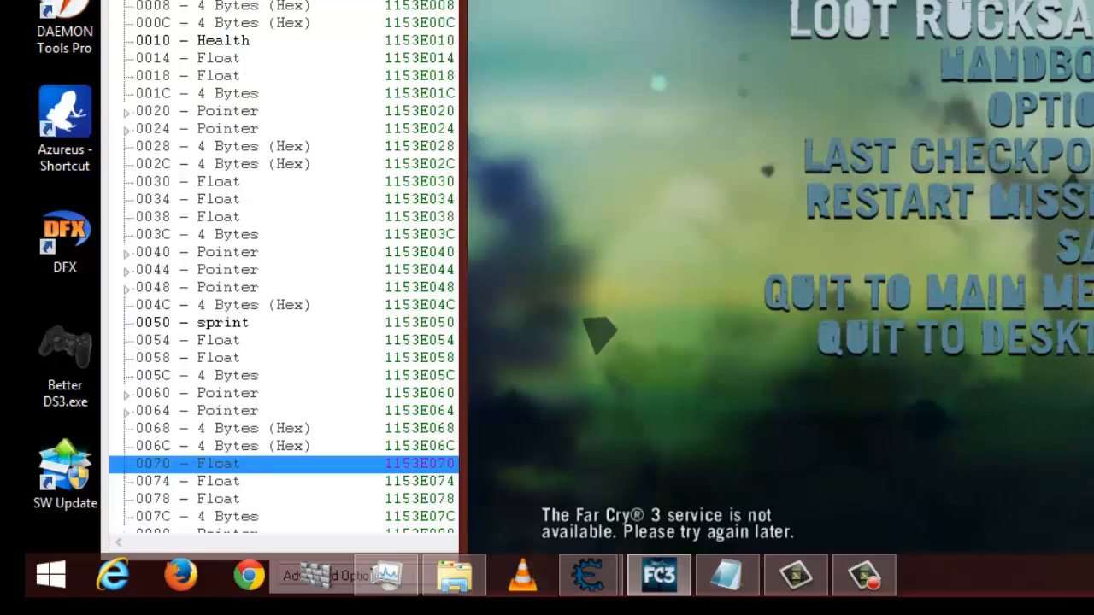
key(Escape)
key(w)
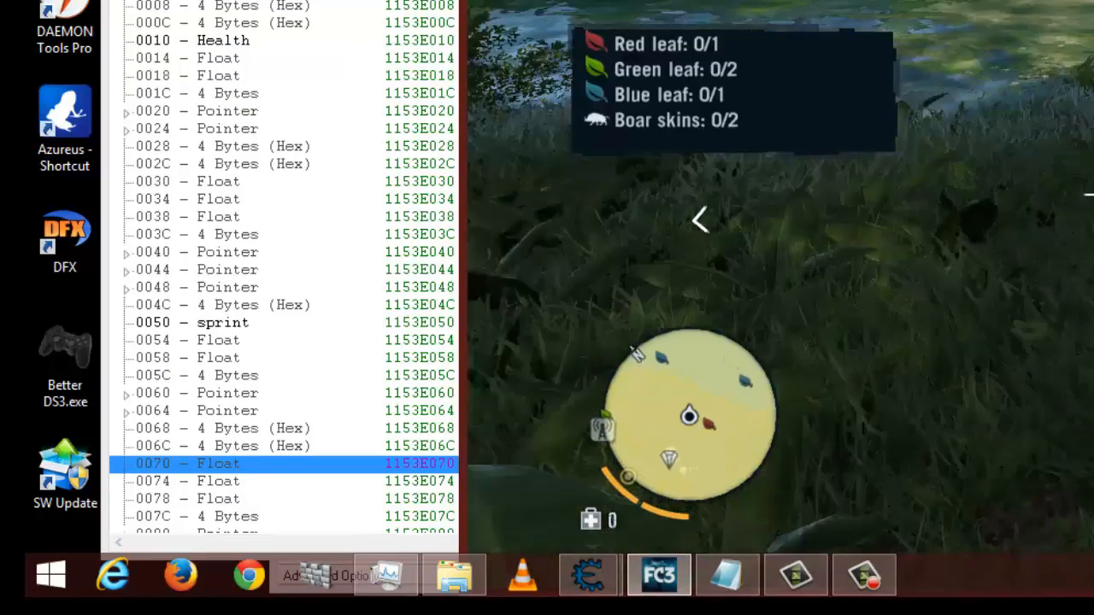
key(w)
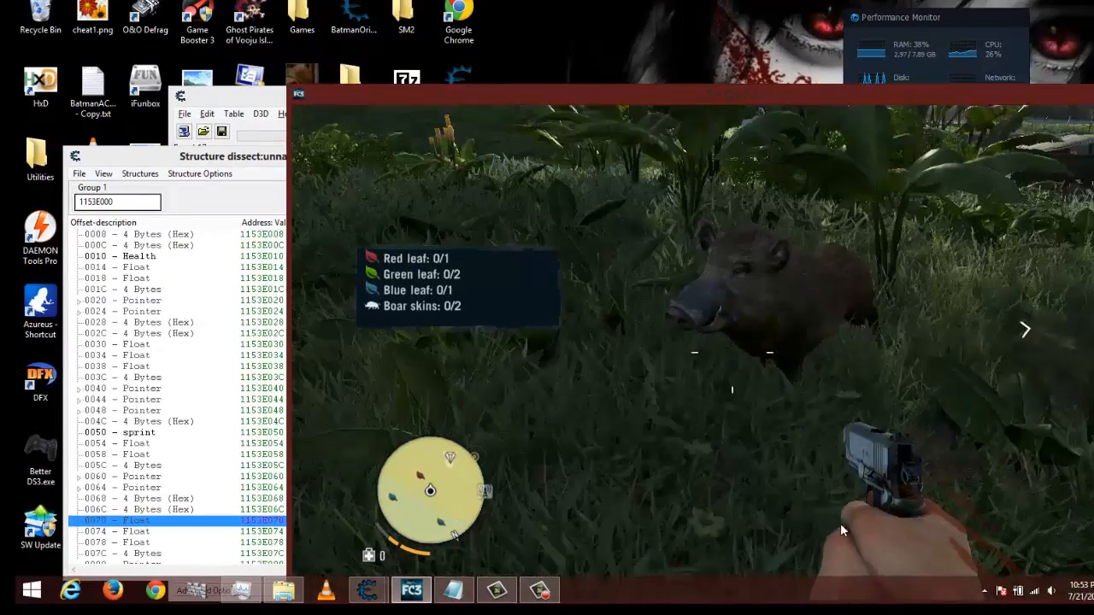
click(896, 489)
click(898, 489)
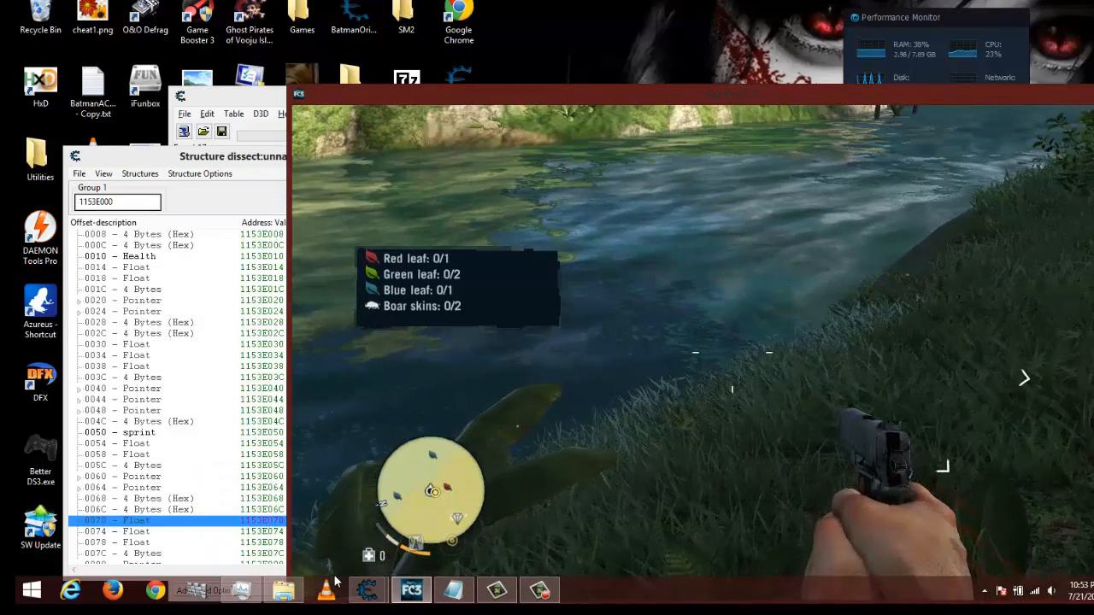
- Reposition Cheat Engine's structure window so its value column stays visible beside the game, and dive the player underwater in the river
key(alt+Tab)
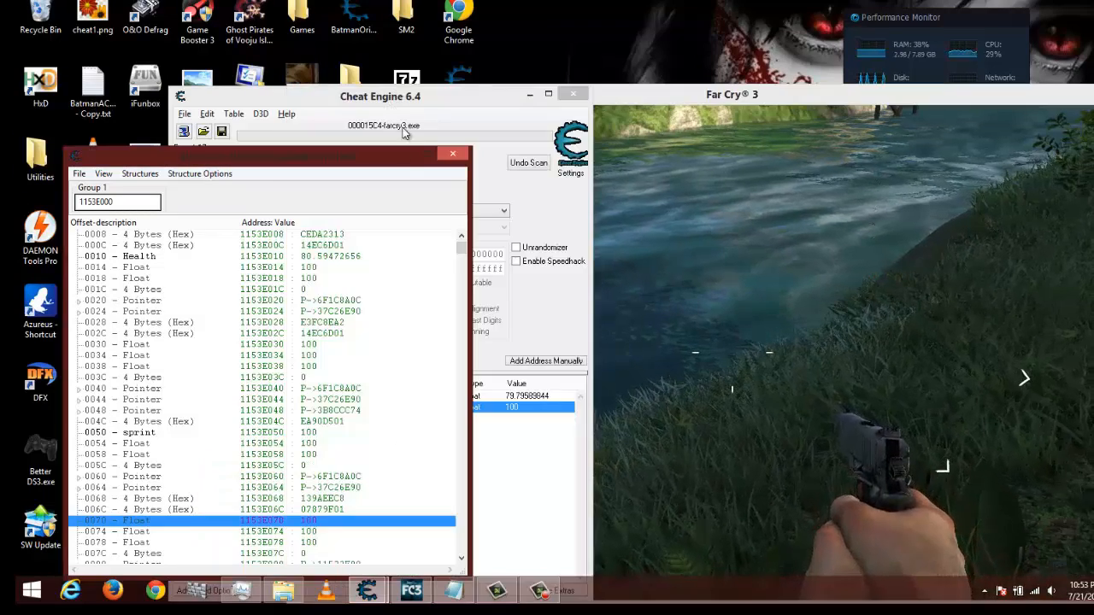
drag(392, 160, 247, 101)
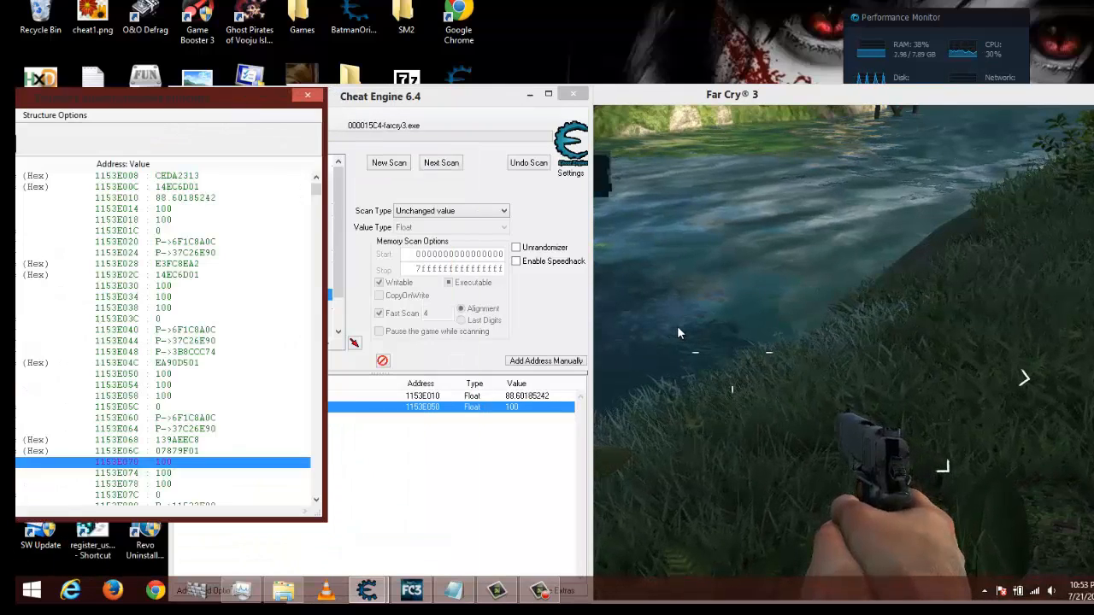
click(746, 311)
key(w)
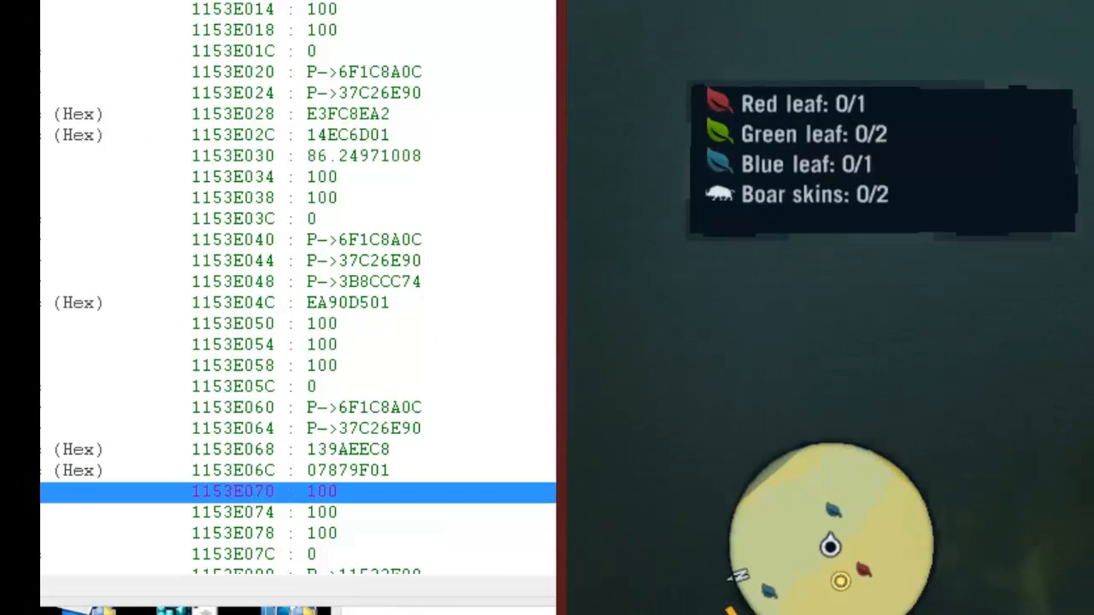
- Select the 0030 float in Cheat Engine's structure list, surface the player in Far Cry 3, and return to check its value
key(alt+Tab)
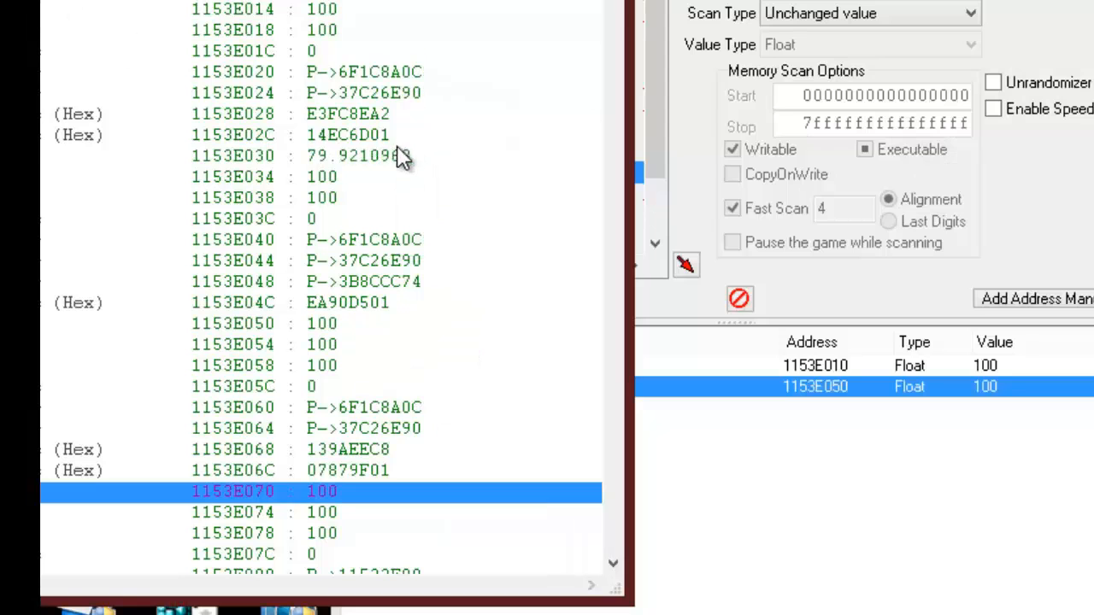
click(412, 156)
drag(299, 0, 598, 7)
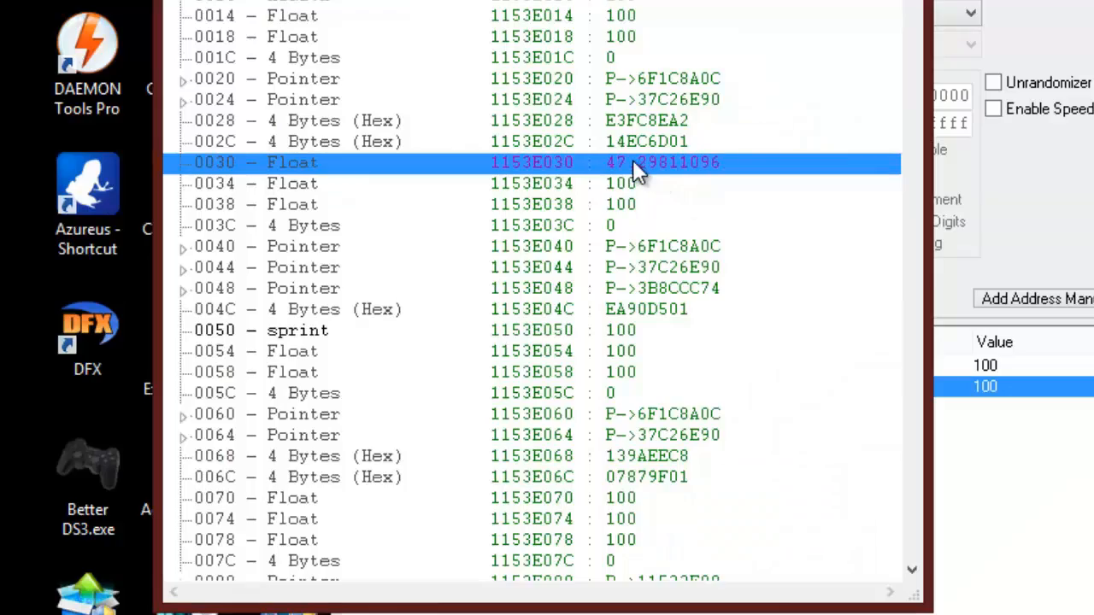
key(alt+Tab)
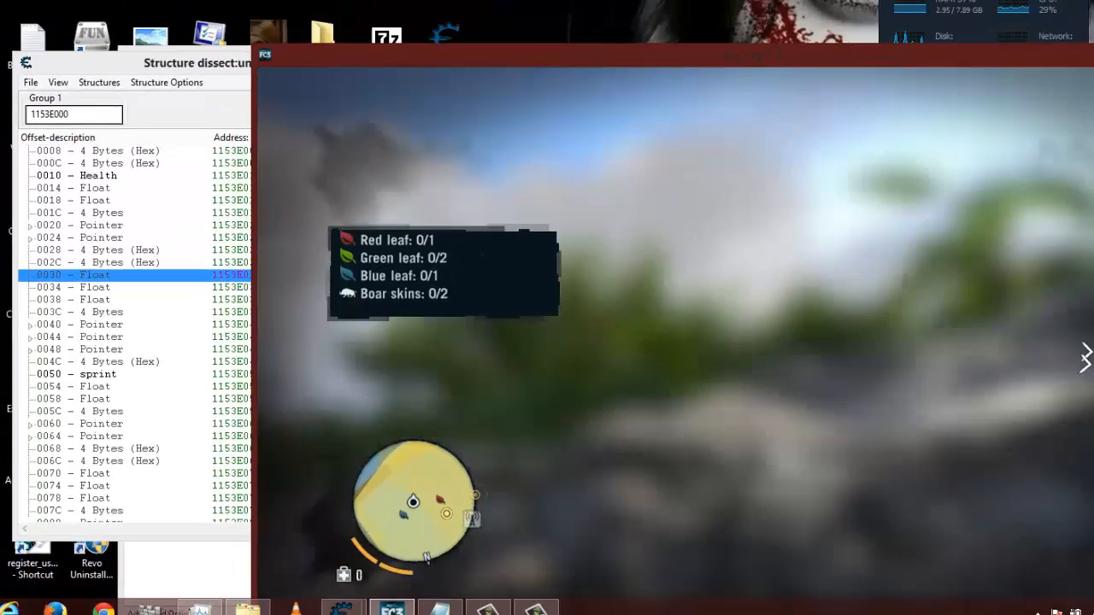
key(alt+Tab)
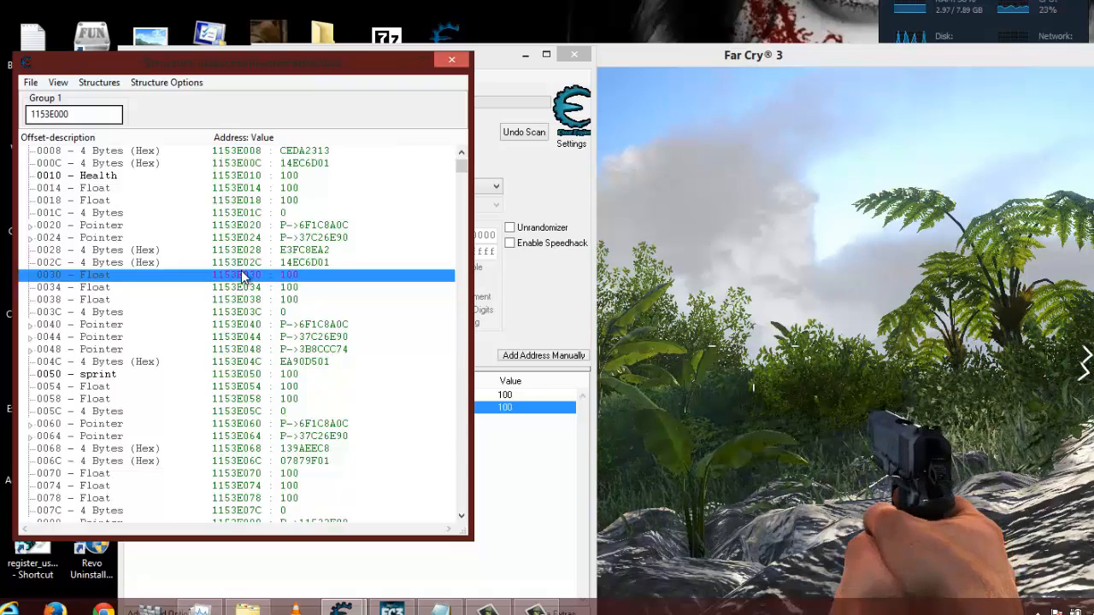
- Add the 0030 float from the structure to Cheat Engine's address list and edit the new entry's description
right_click(244, 278)
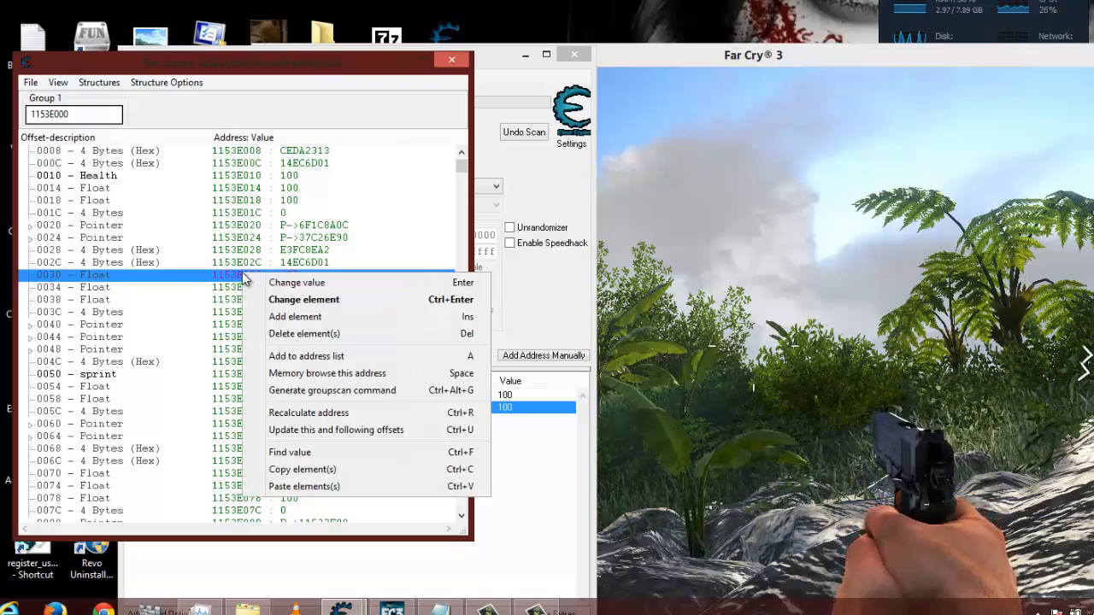
click(313, 356)
click(388, 476)
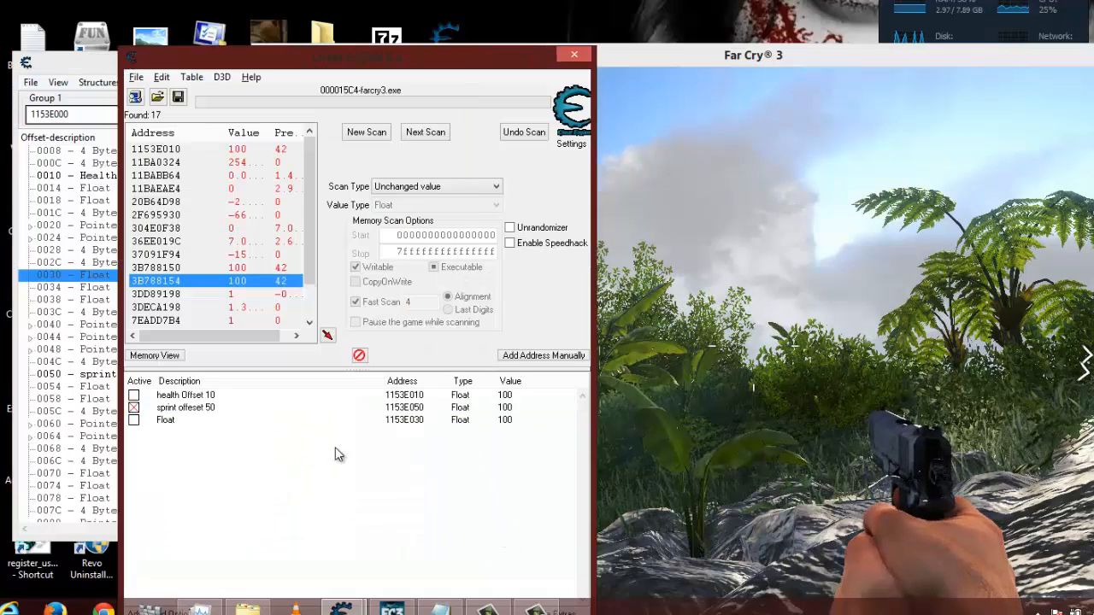
double_click(171, 423)
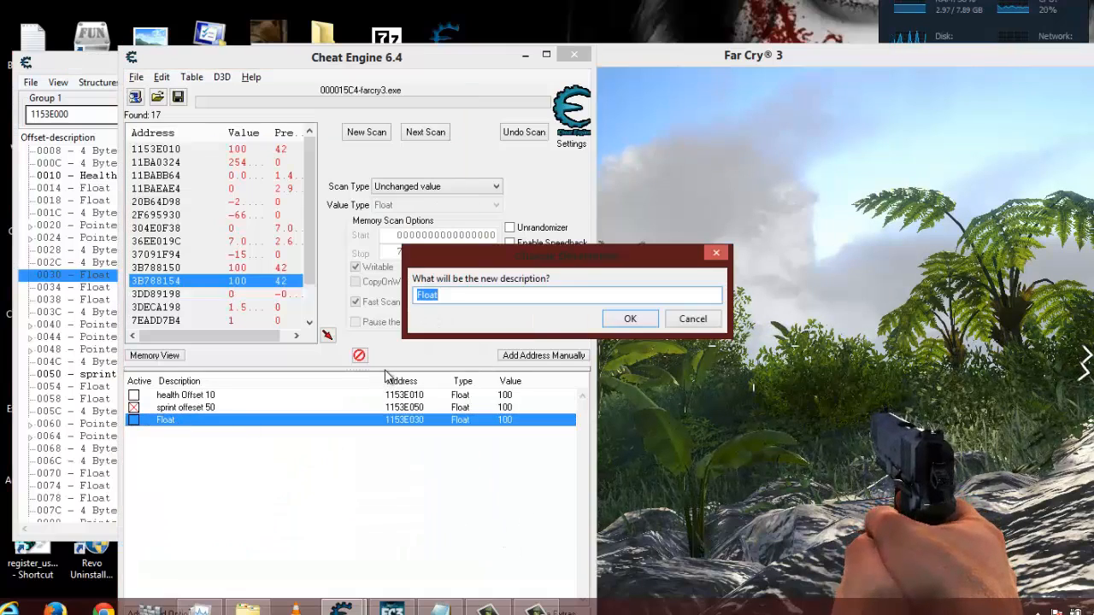
click(615, 325)
- Reposition Cheat Engine's main window with its Value column beside the game, and dive the player underwater to check the 1153E030 value
drag(456, 53, 188, 24)
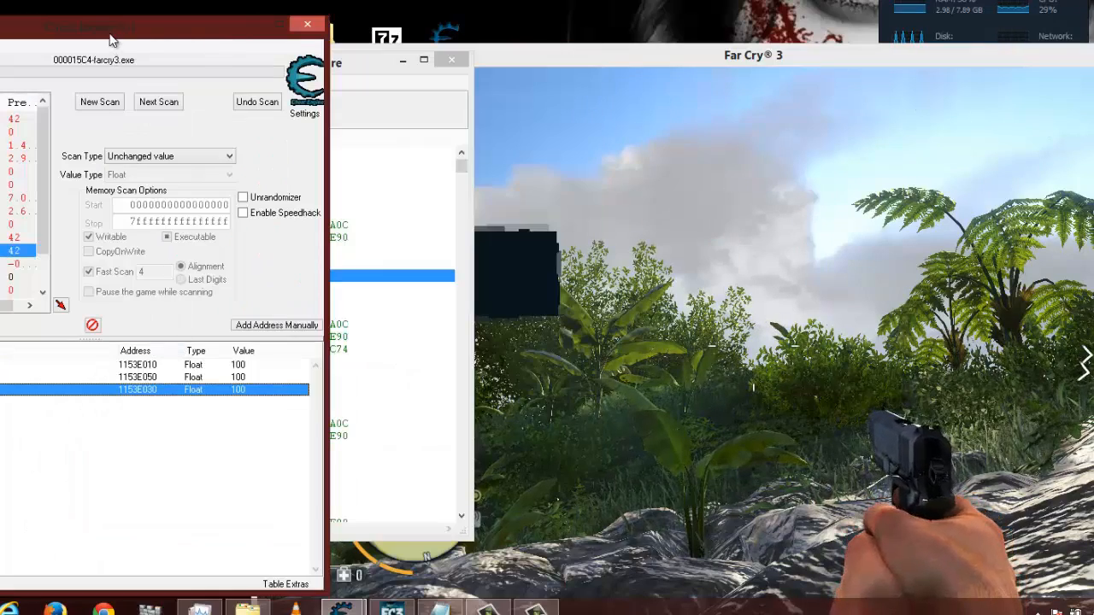
drag(109, 38, 187, 36)
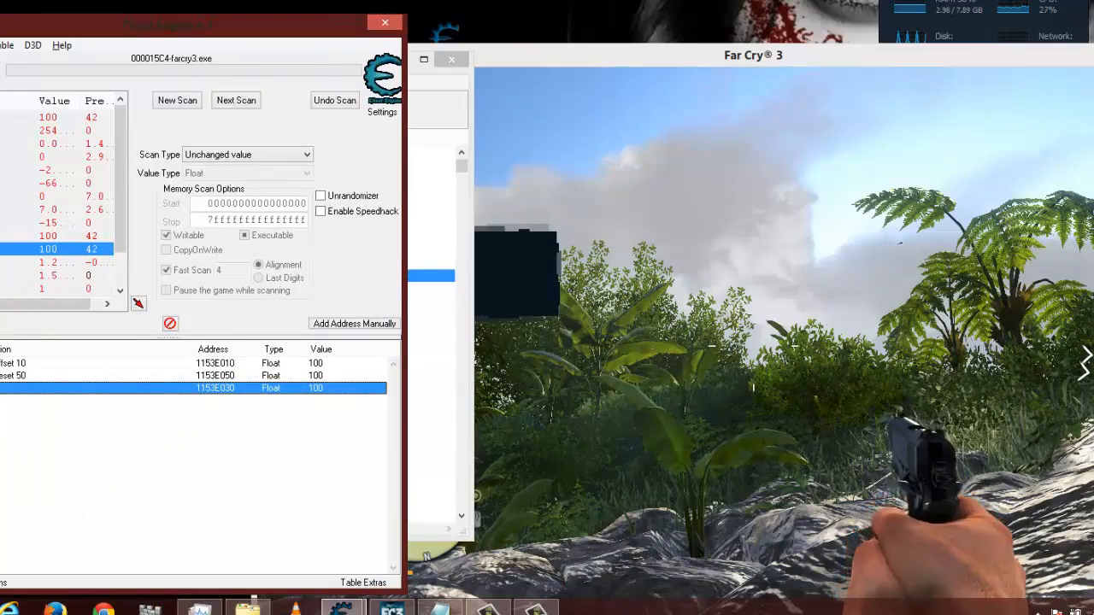
click(681, 501)
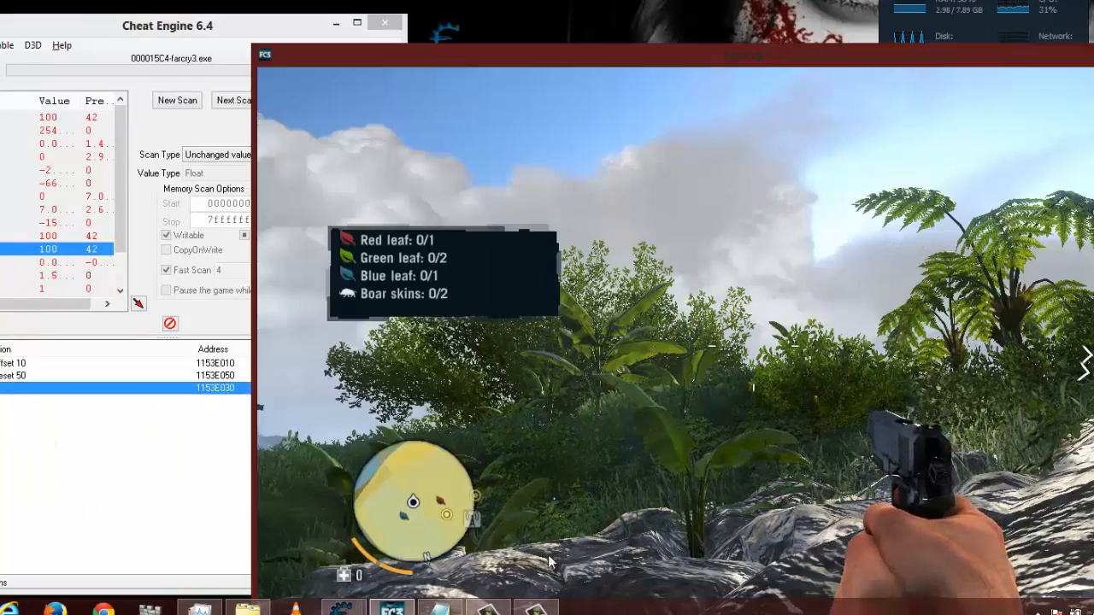
key(w)
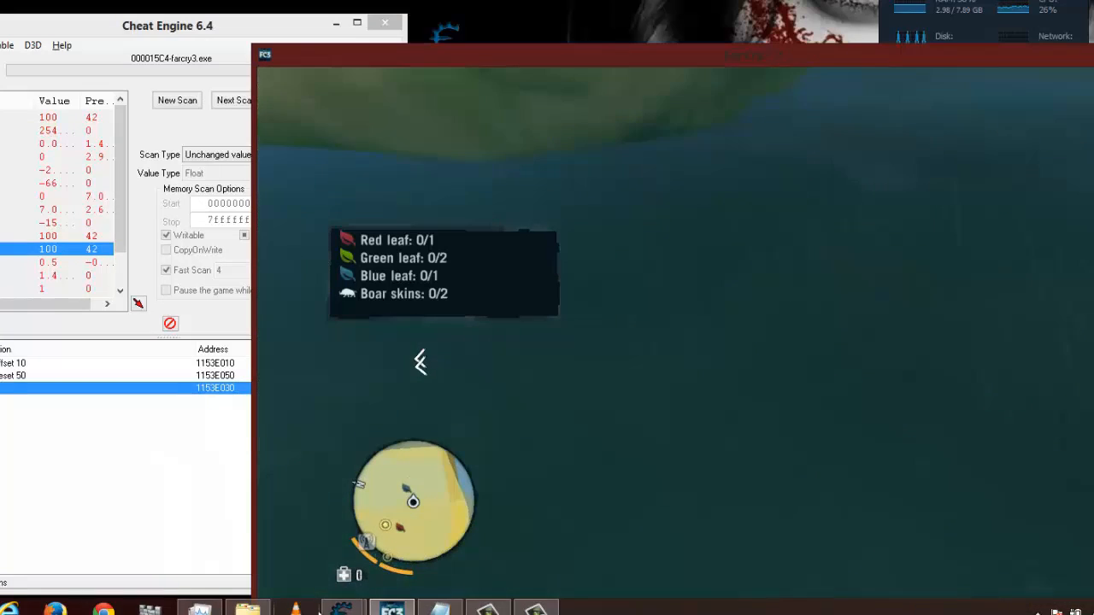
click(355, 606)
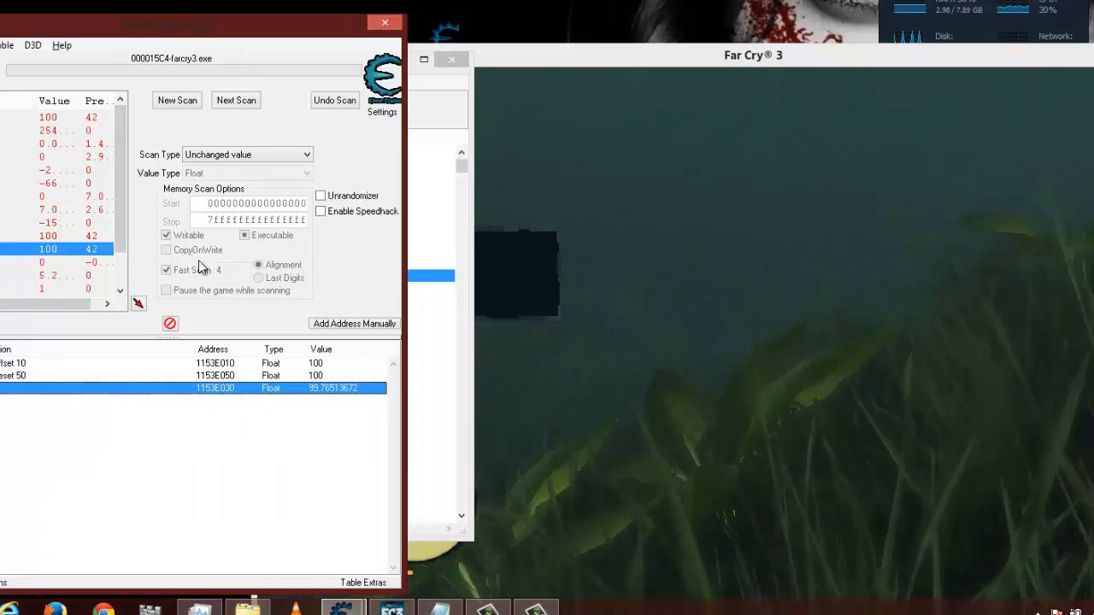
drag(215, 42, 175, 55)
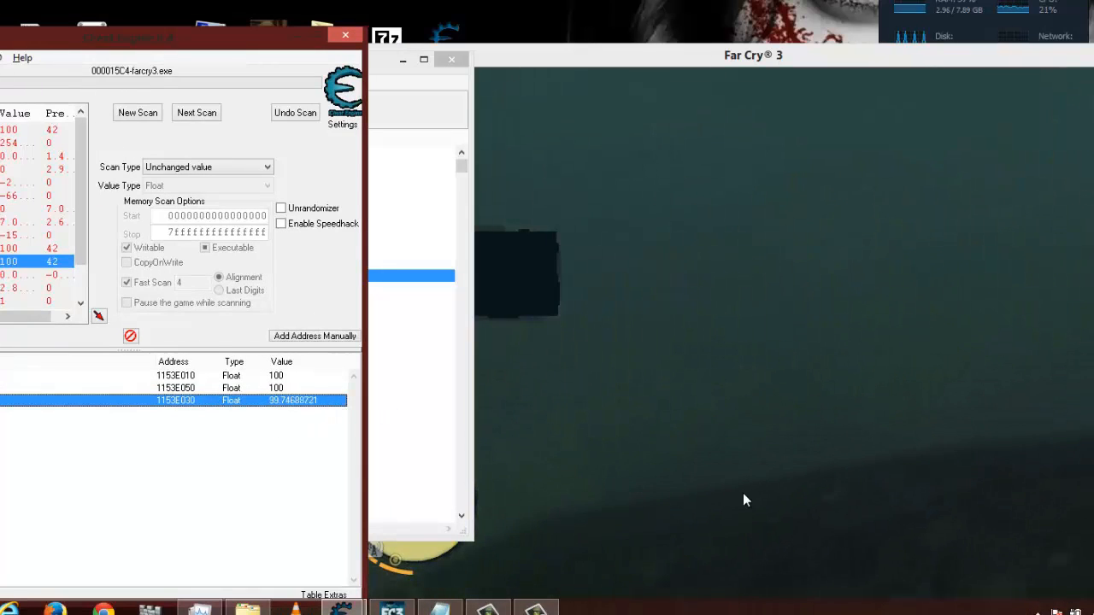
- Swim the player underwater in Far Cry 3 while checking the 1153E030 value, and pause the game before returning to Cheat Engine
click(827, 442)
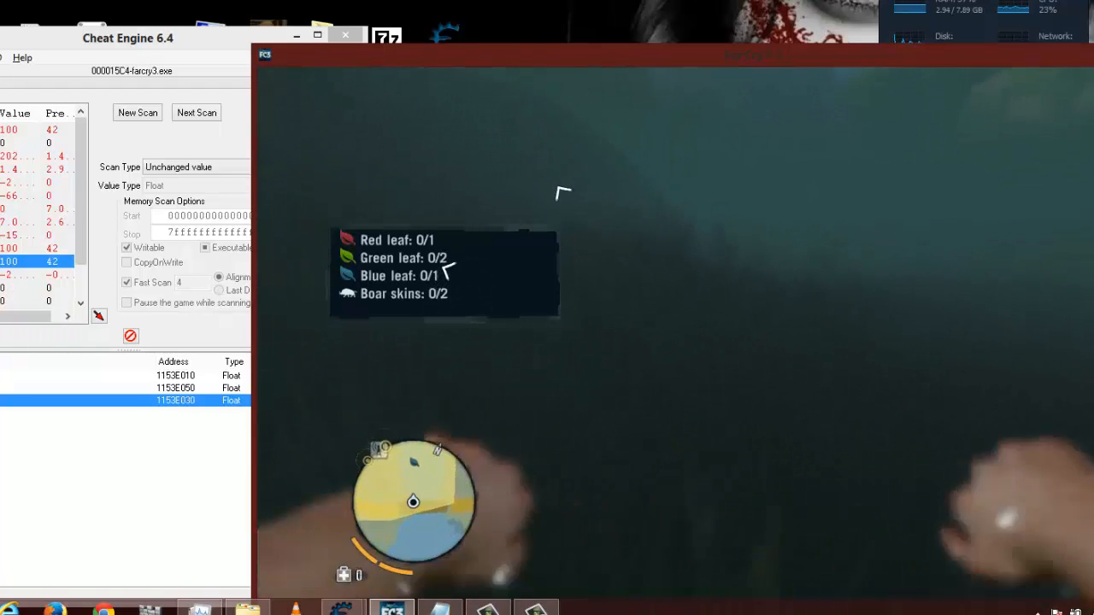
key(alt+Tab)
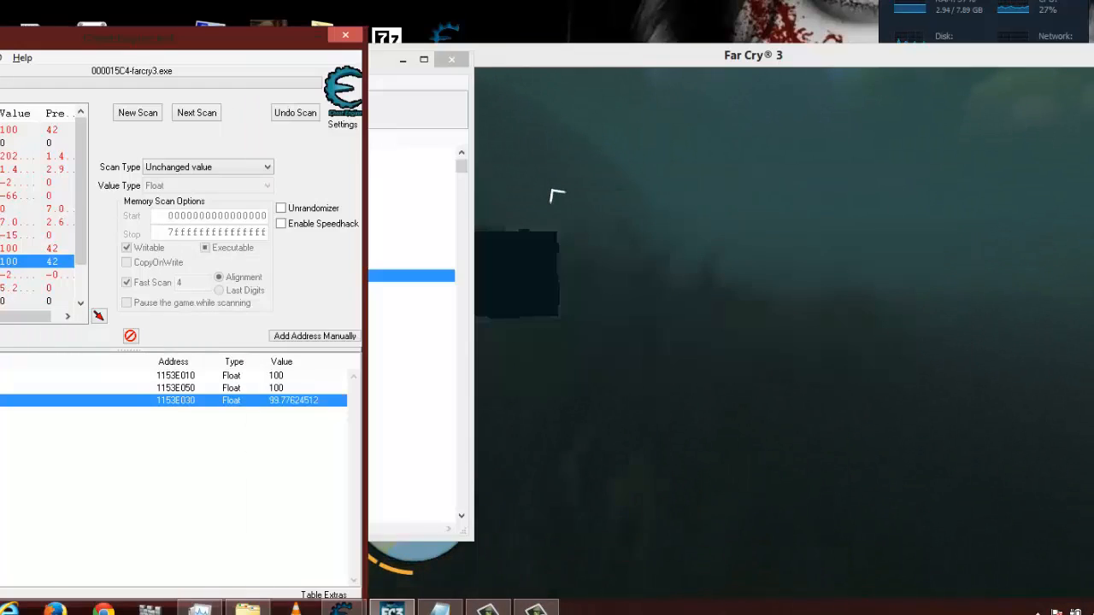
key(alt+Tab)
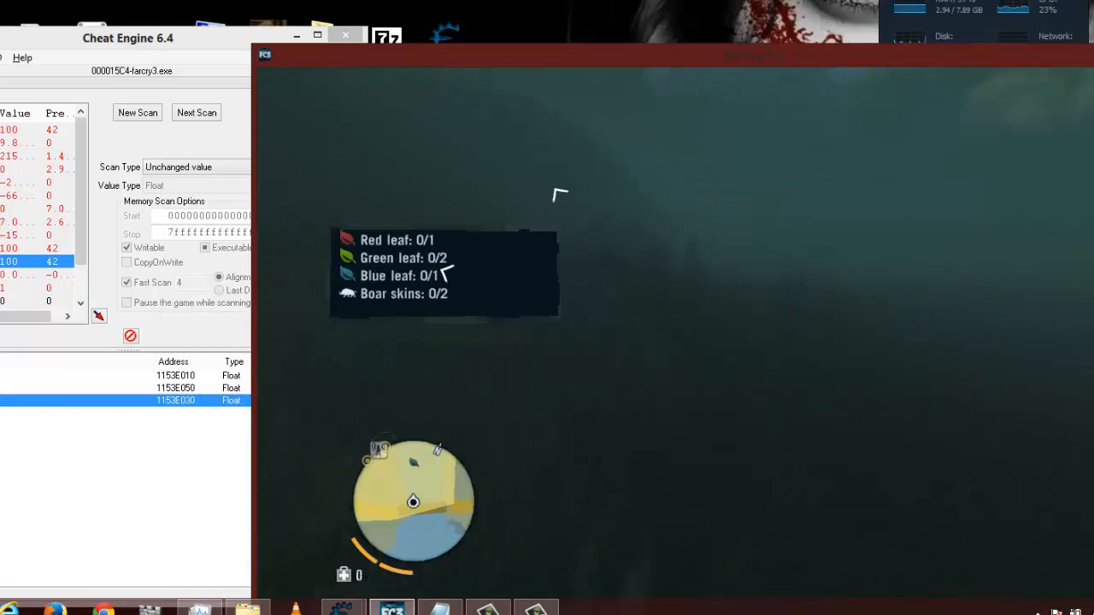
key(Escape)
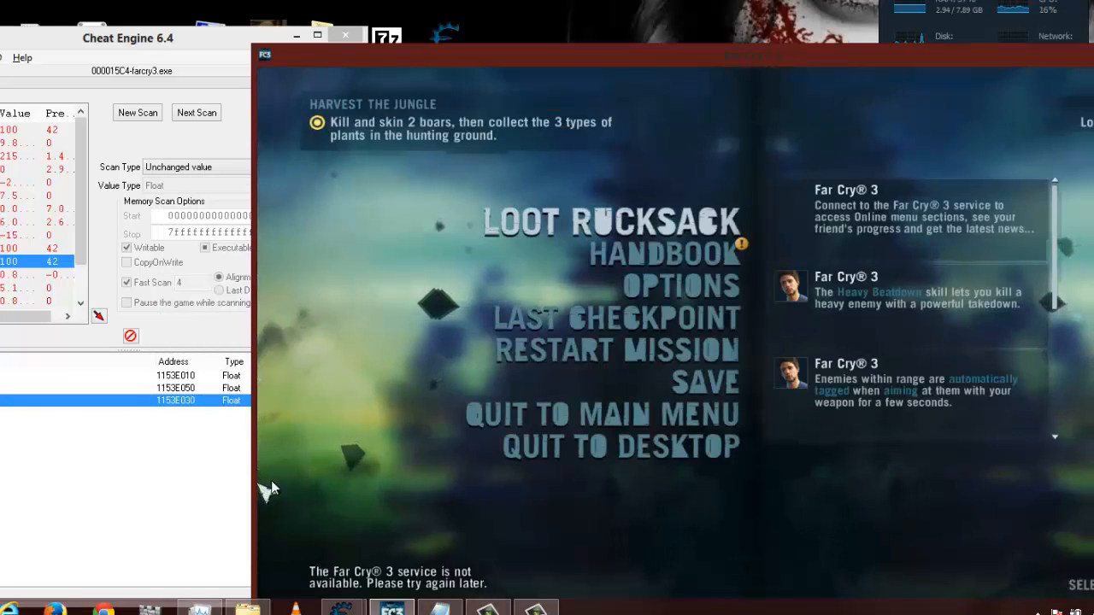
key(alt+Tab)
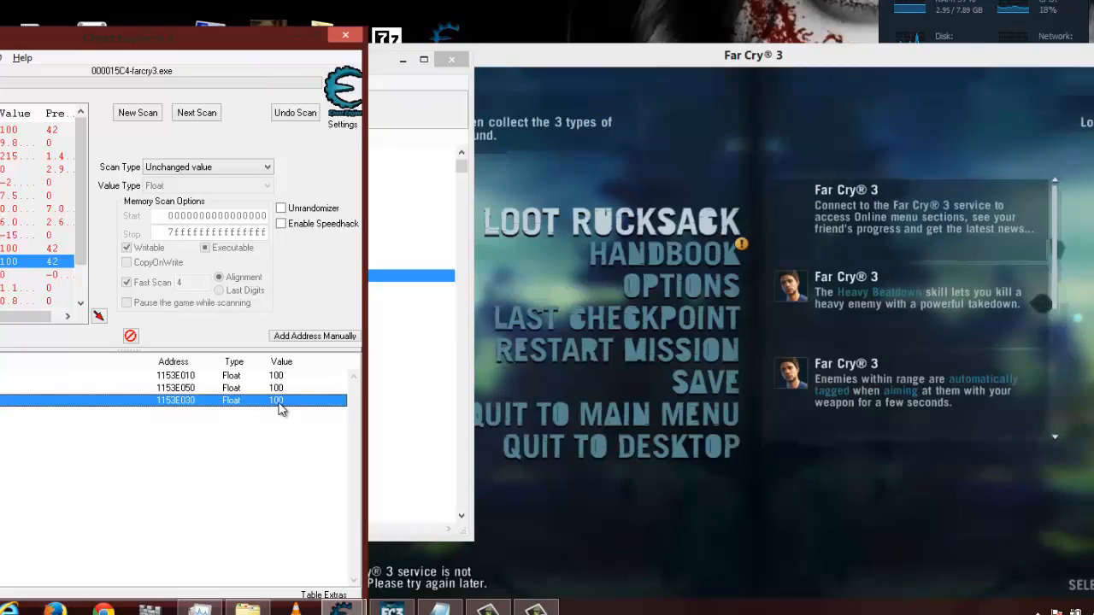
- Set the 1153E030 value to 25, and resume Far Cry 3 to examine the effect on the game view
double_click(276, 400)
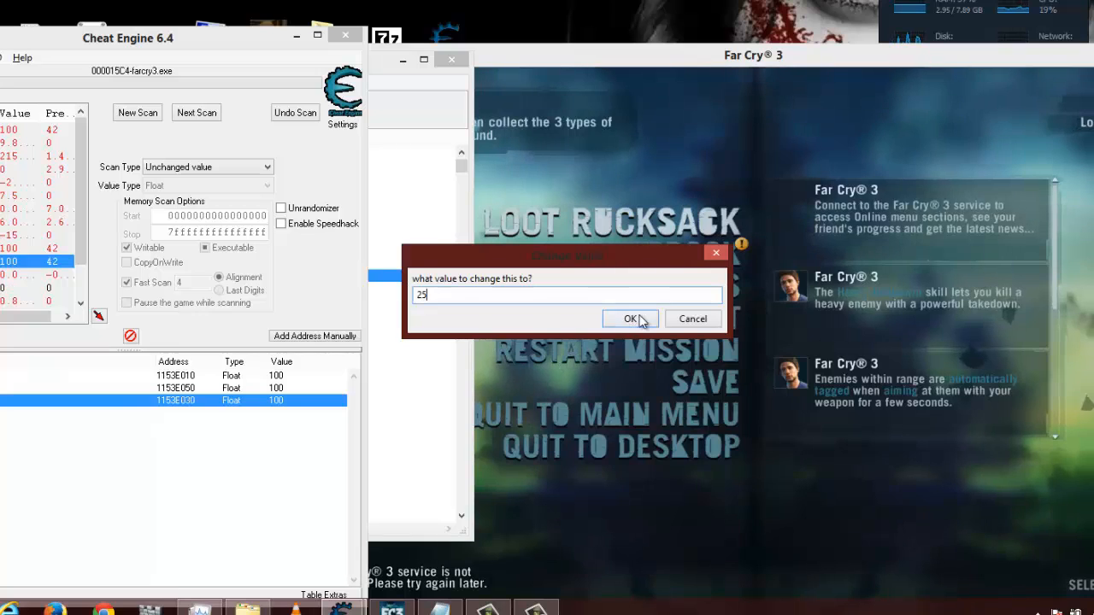
click(630, 319)
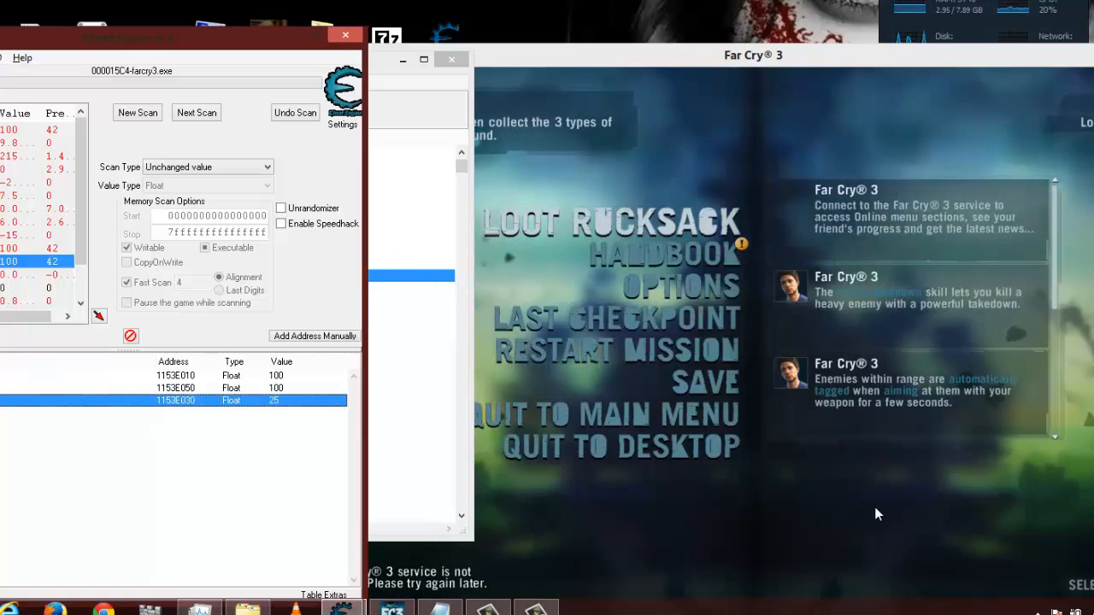
click(875, 507)
key(Escape)
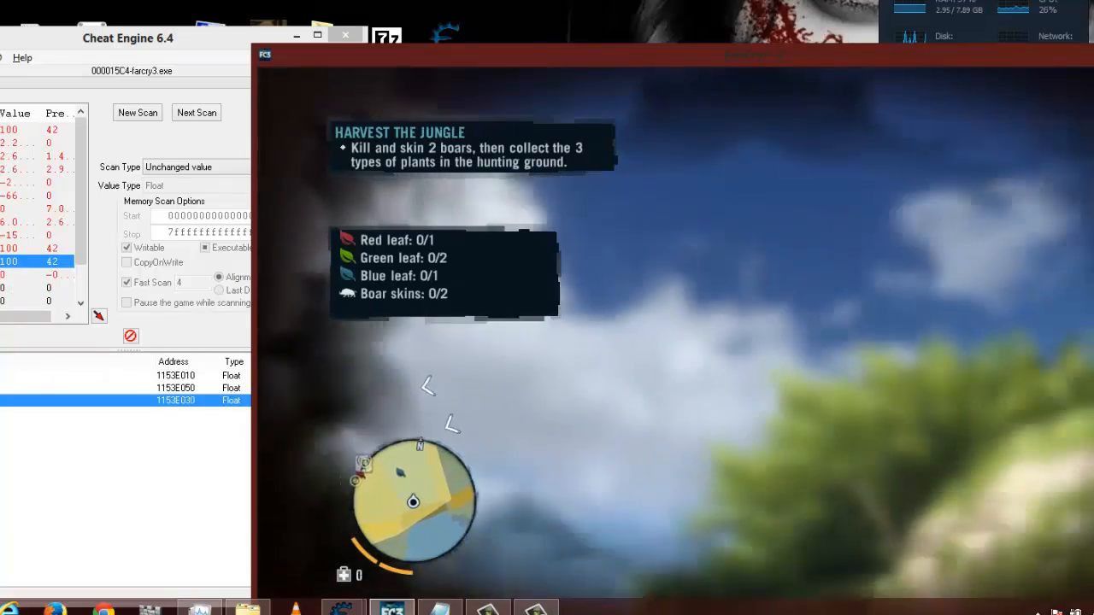
key(alt+Tab)
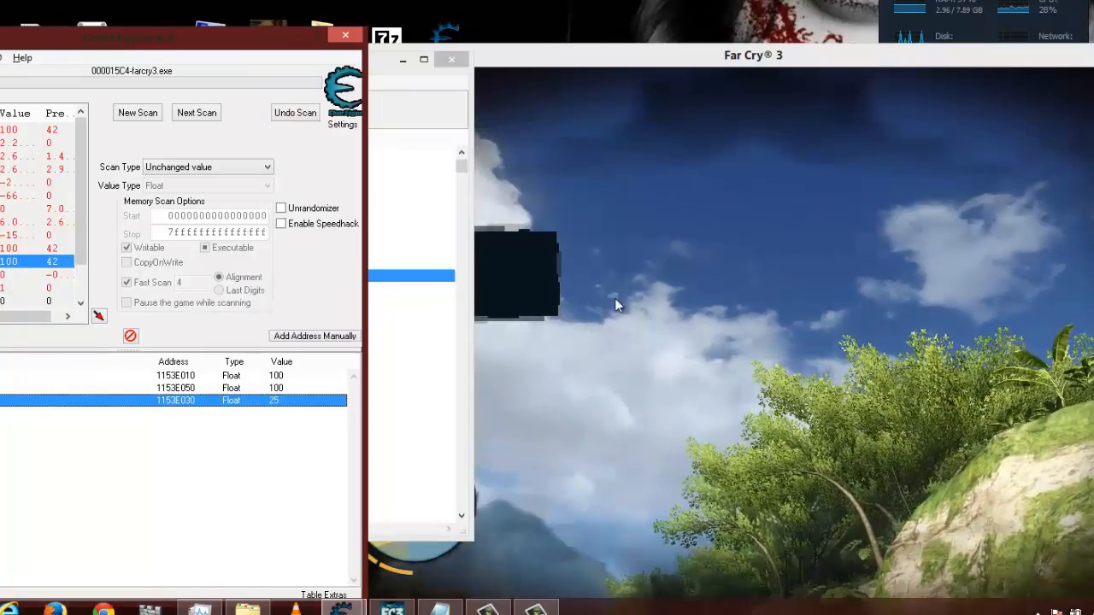
- Set the 1153E030 value to 100, and look around in Far Cry 3 to check the game view
double_click(277, 402)
text(100)
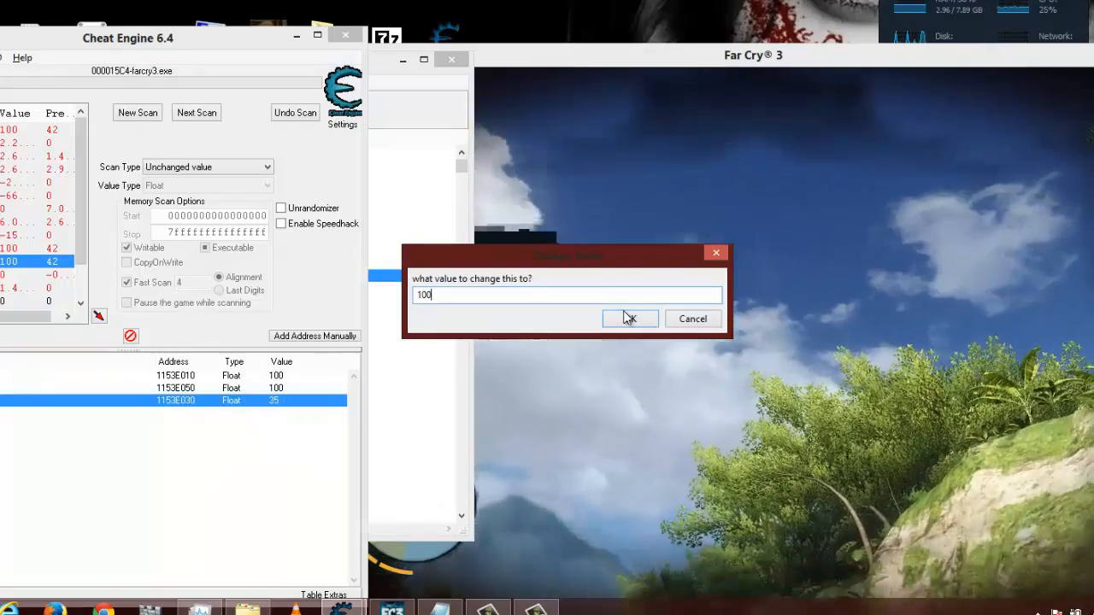
click(629, 318)
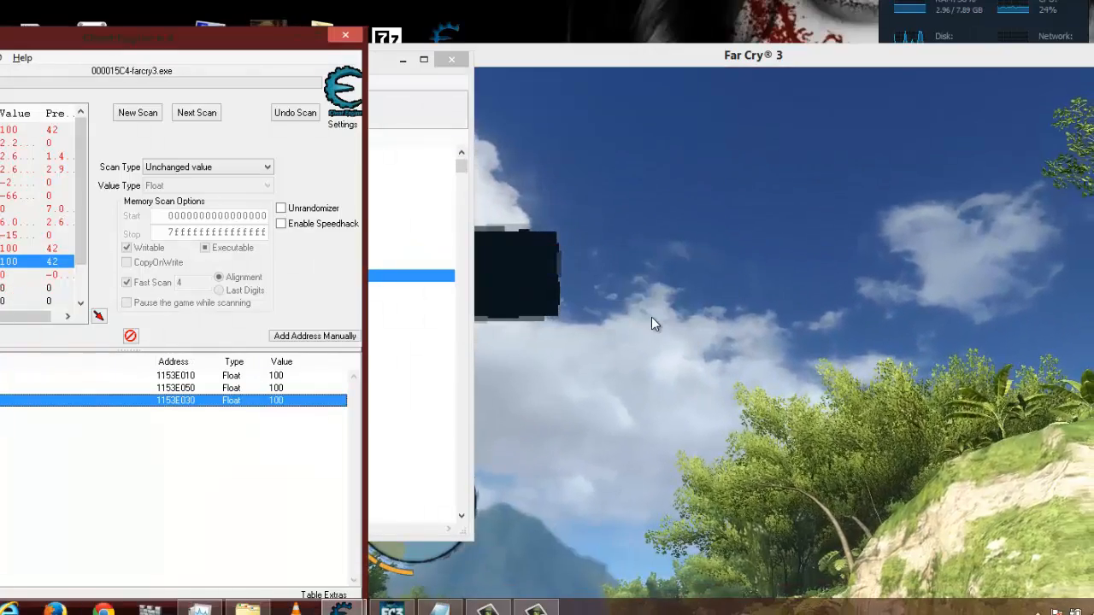
click(651, 323)
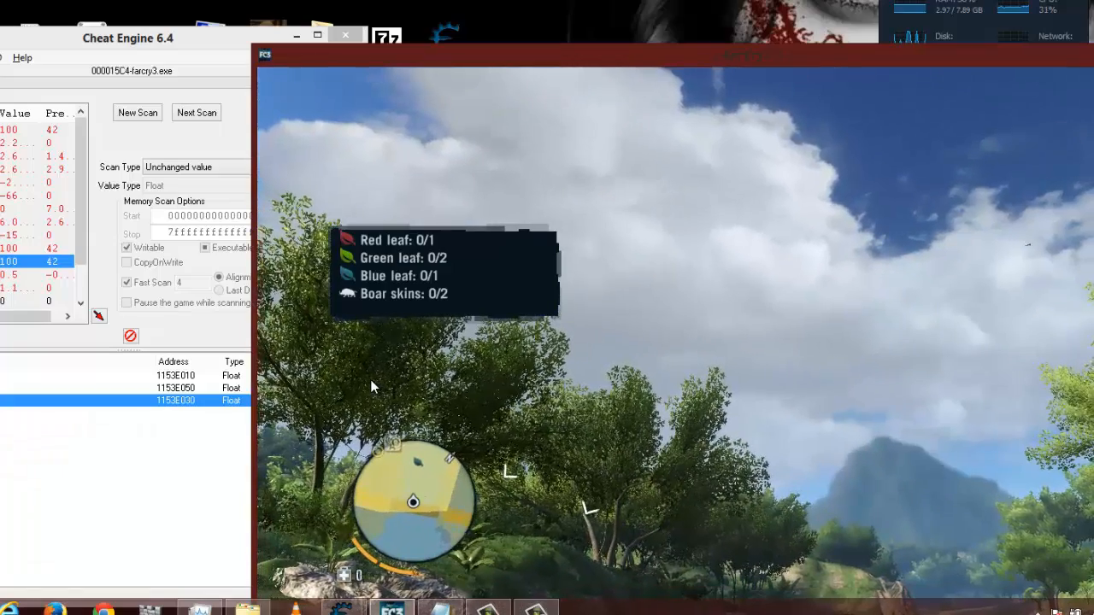
key(Escape)
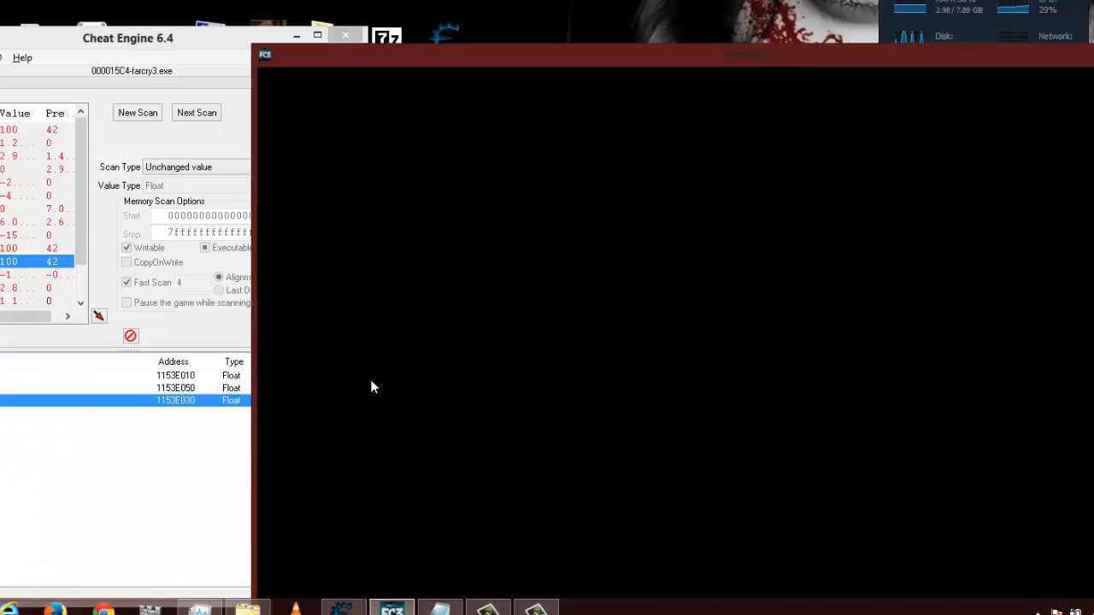
key(Escape)
key(alt+Tab)
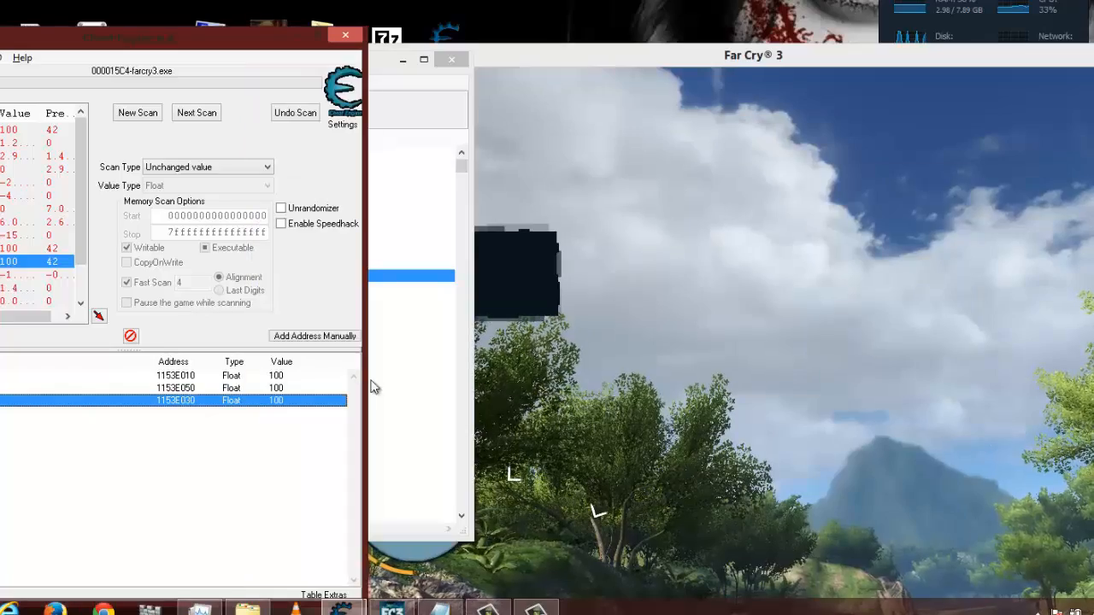
- Set the 1153E030 value to 10 in Cheat Engine's address list
double_click(279, 401)
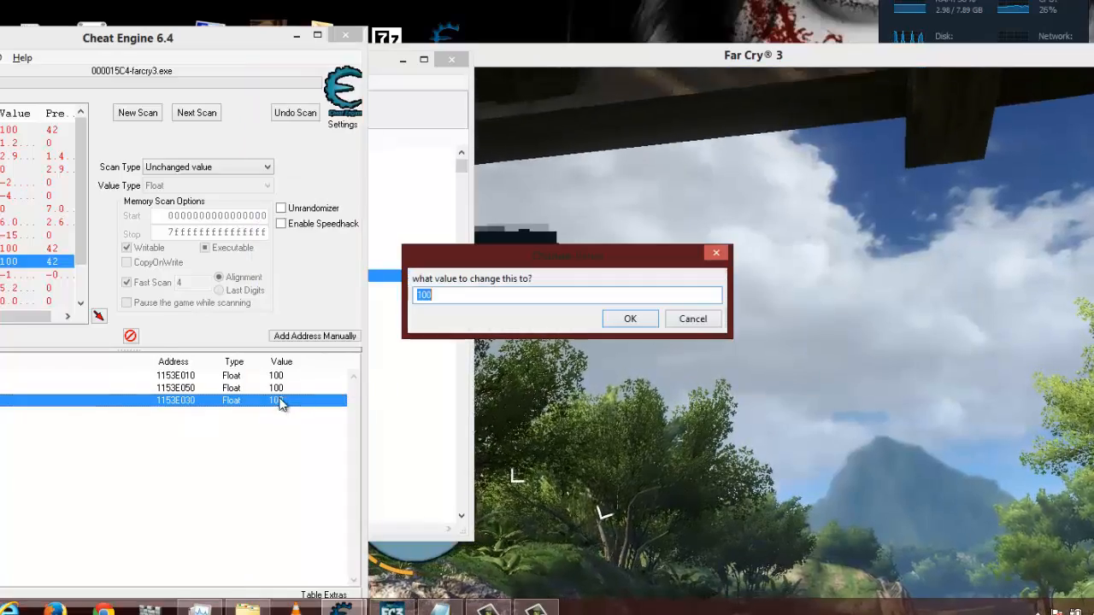
text(10)
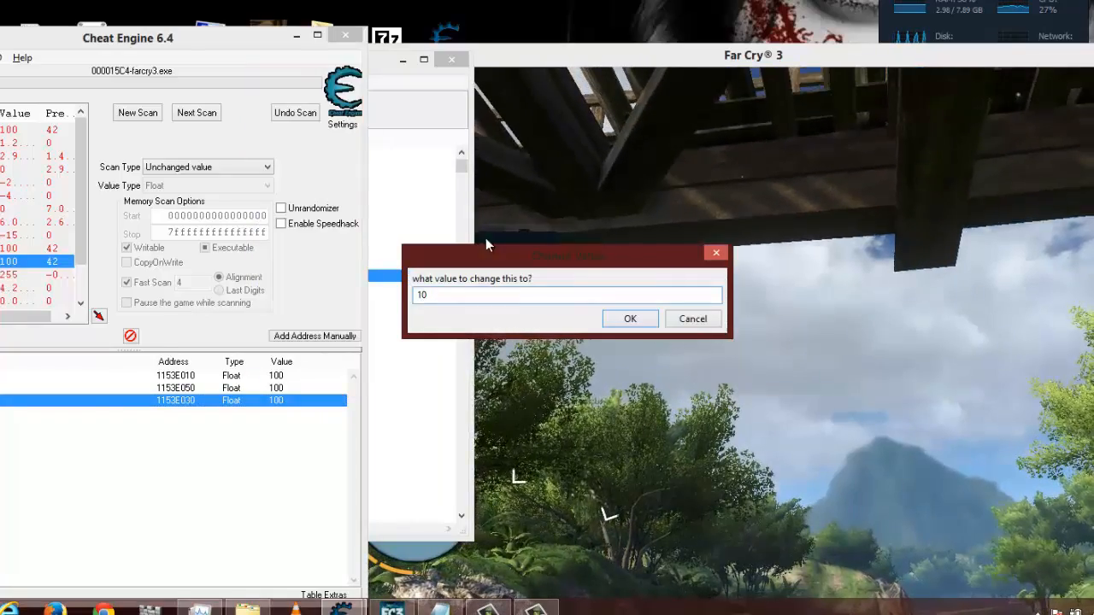
click(634, 318)
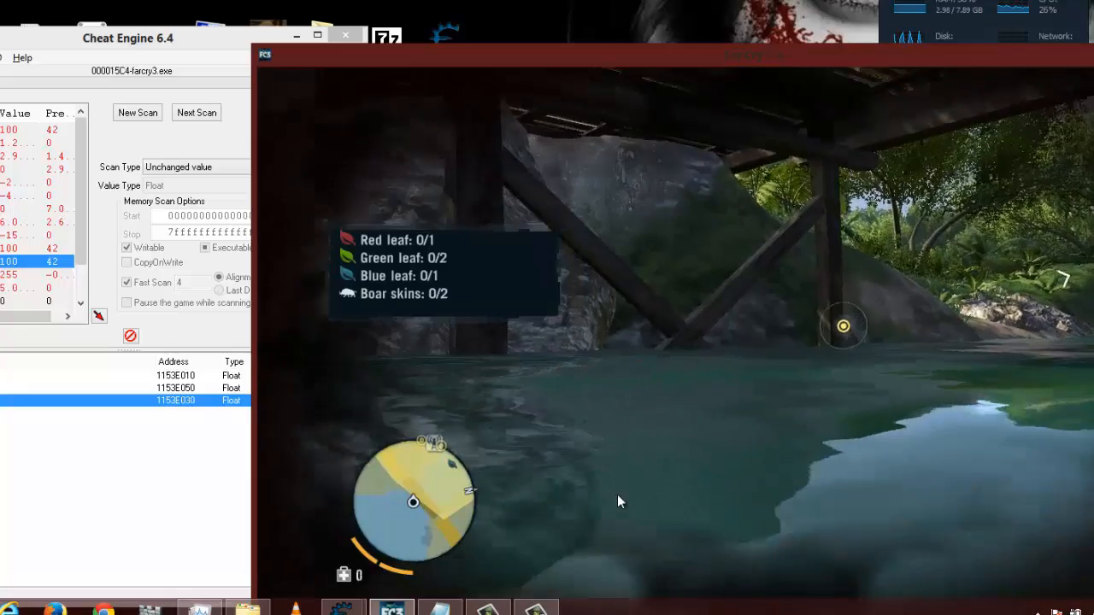
- Swim the player out from under the wooden bridge in Far Cry 3, dive underwater, and return to Cheat Engine to check the value
key(w)
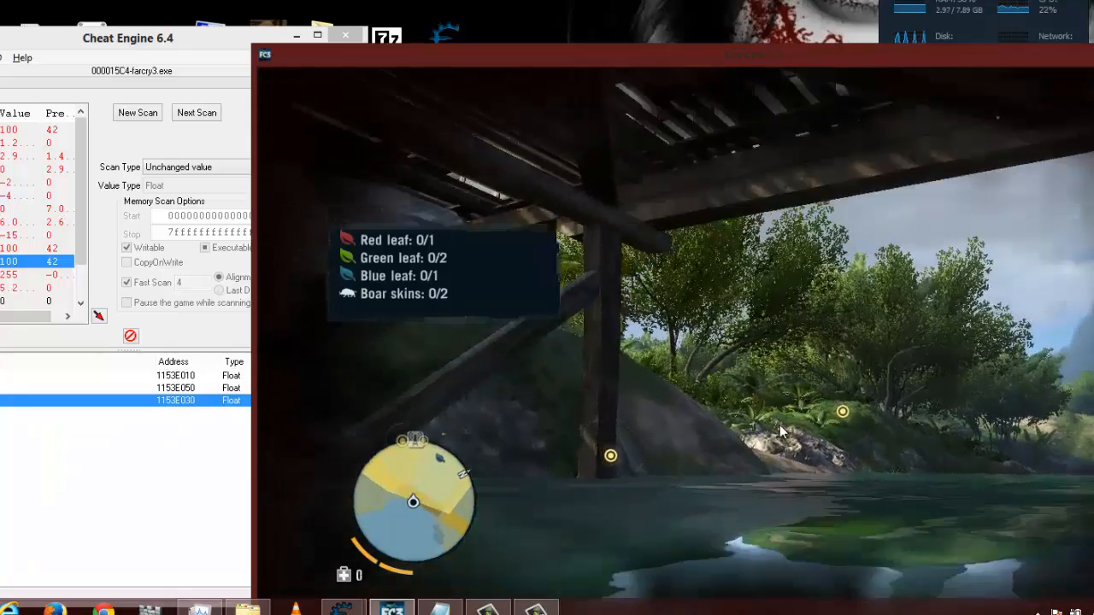
key(w)
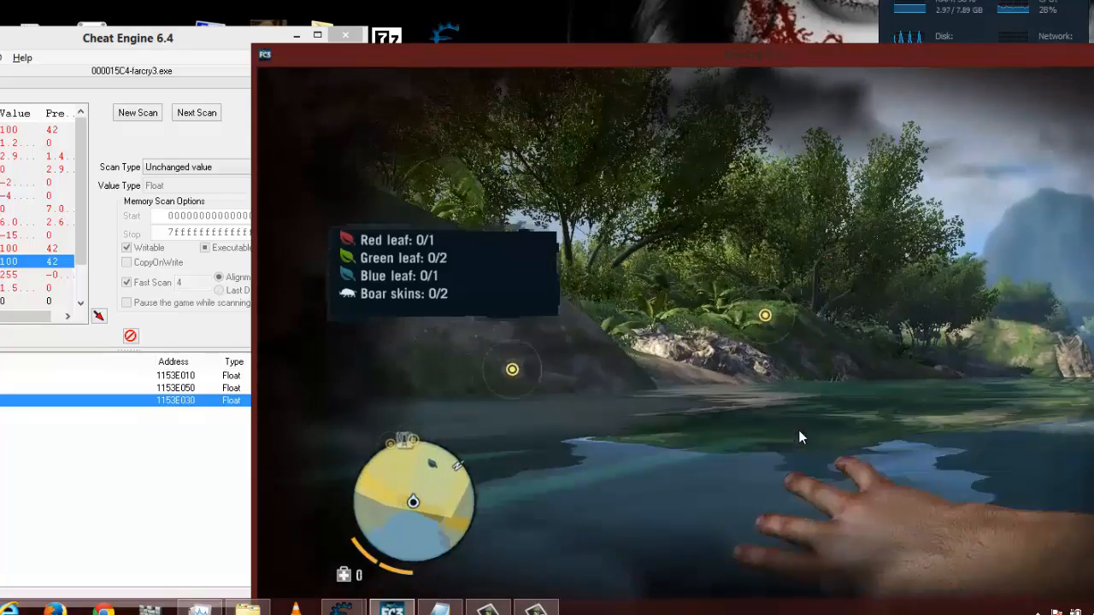
key(w)
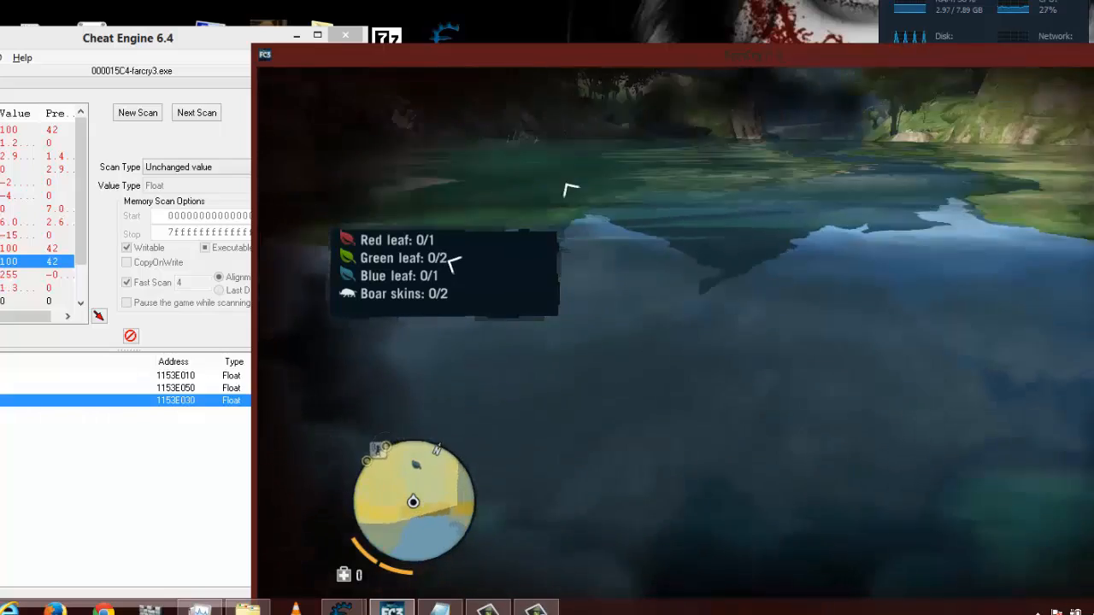
key(w)
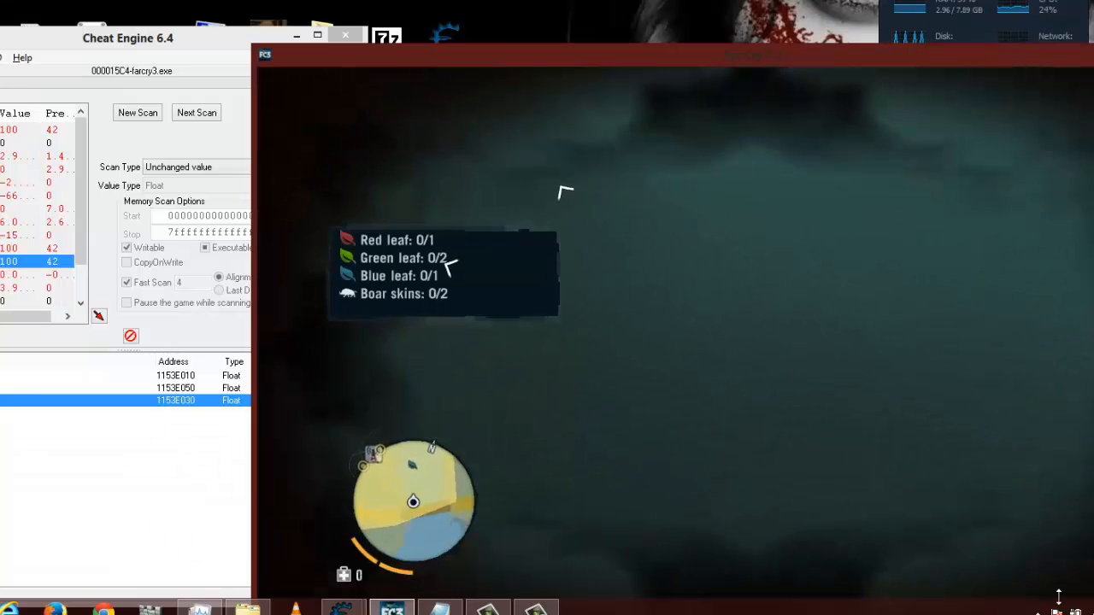
key(alt+Tab)
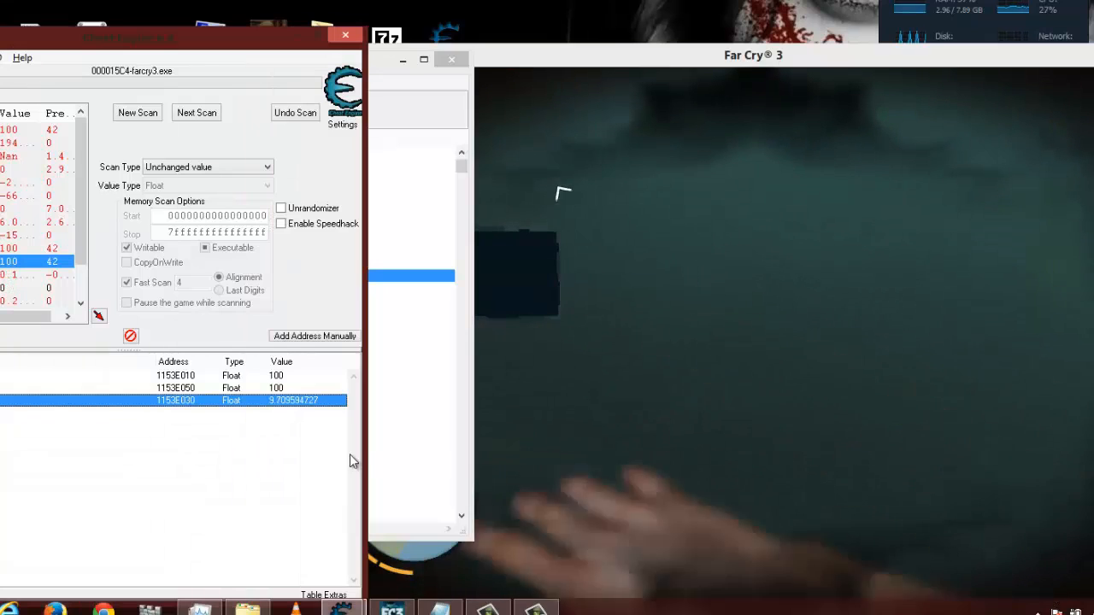
- Set the 1153E030 value to 100 while the player is submerged, and continue swimming underwater in Far Cry 3
double_click(276, 409)
text(100)
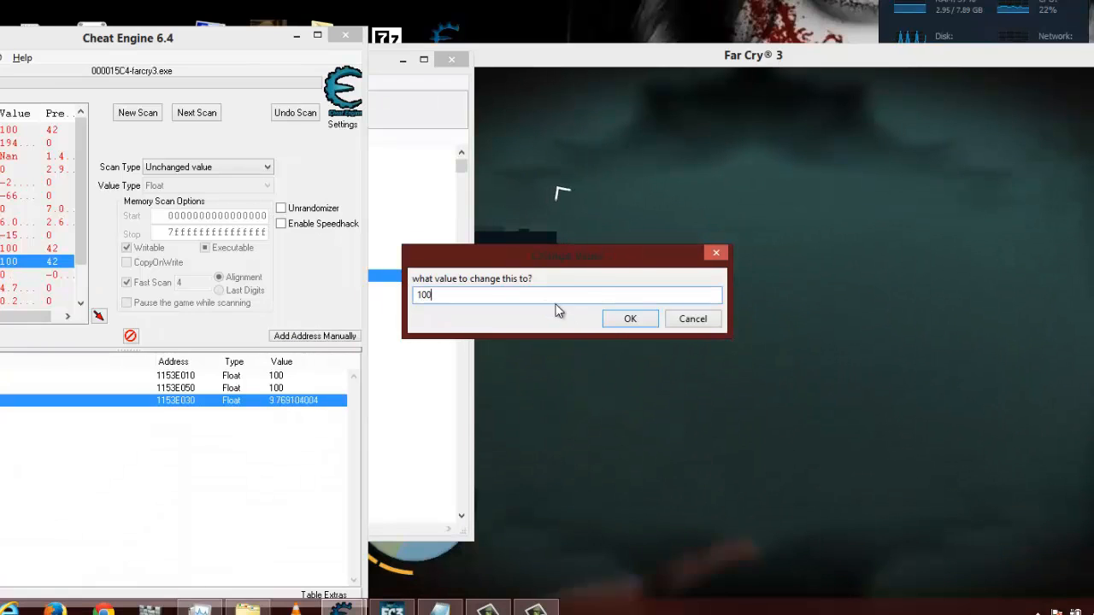
click(607, 322)
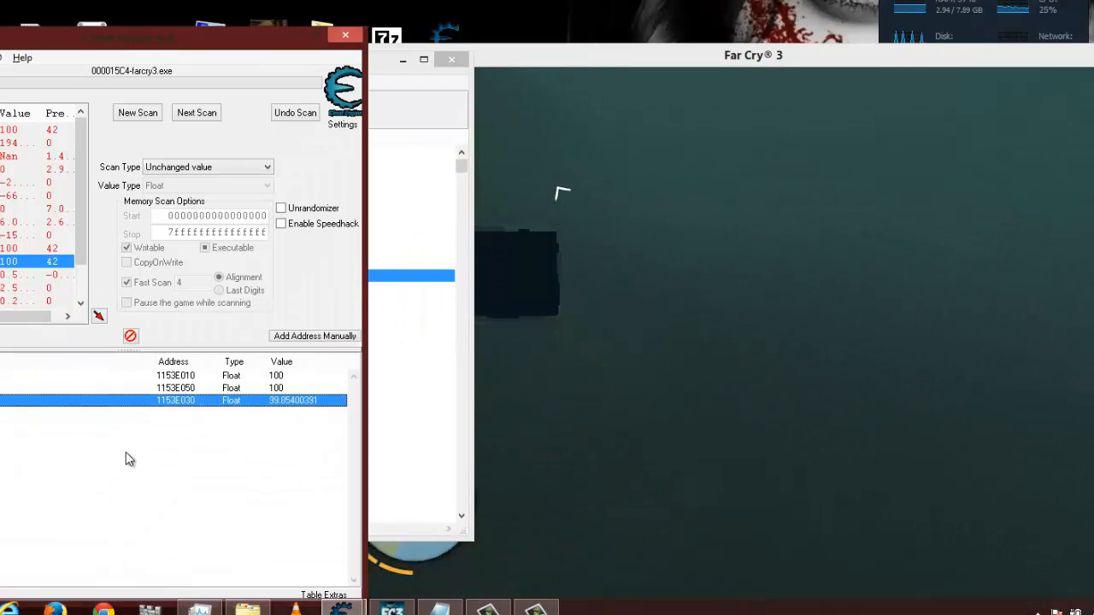
click(919, 499)
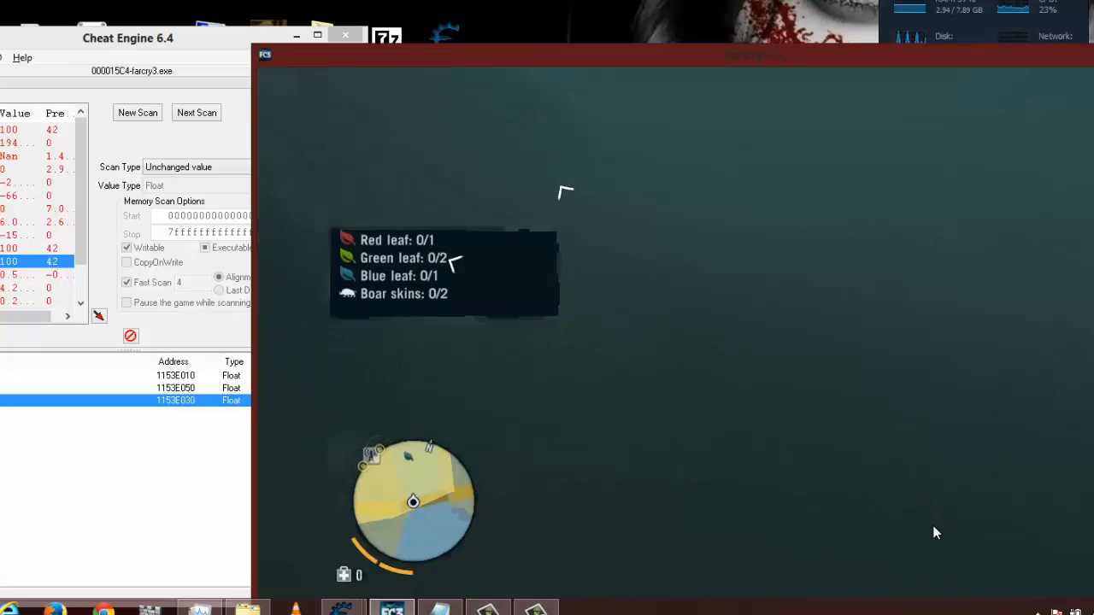
key(w)
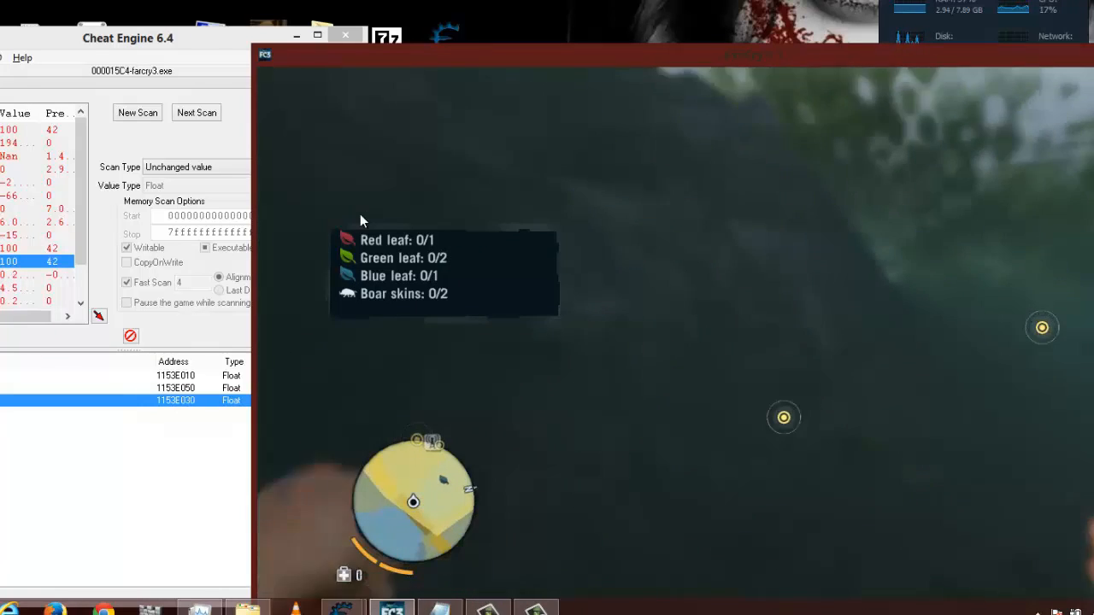
- Swim the player out of the water and onto the grassy bank in Far Cry 3, and return to Cheat Engine
key(w)
key(w)
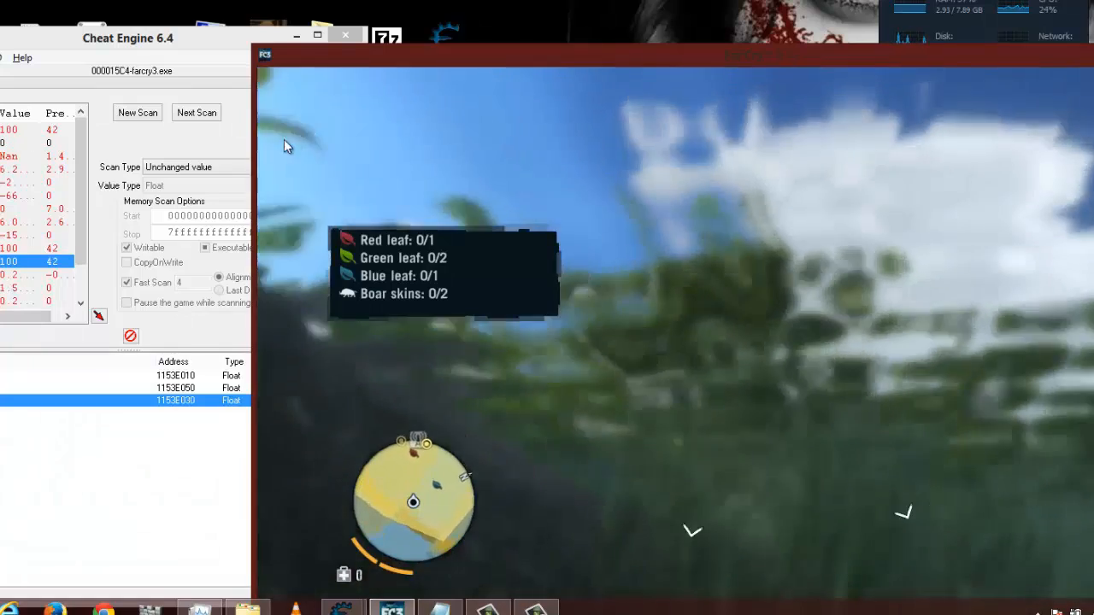
key(w)
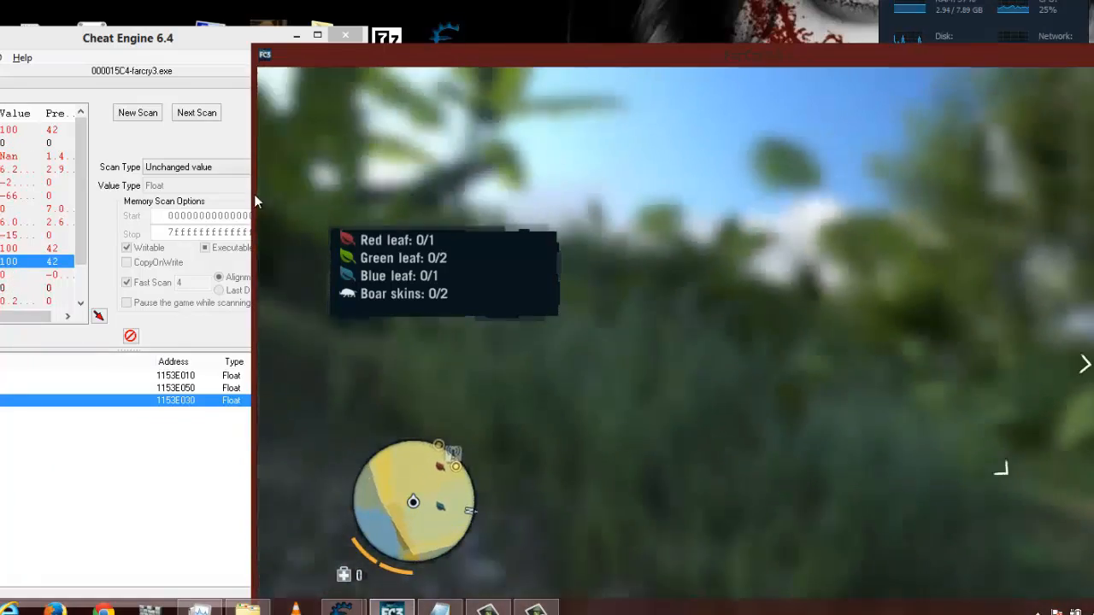
key(w)
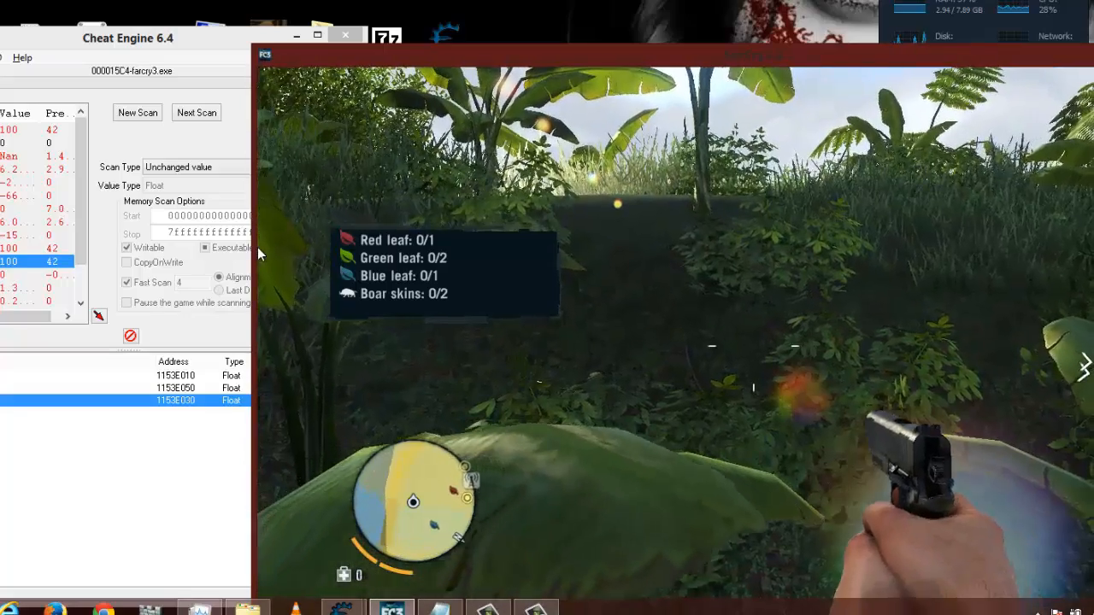
key(alt+Tab)
- Change the description of the 1153E030 entry in the address list to "air offset 30"
drag(182, 50, 550, 70)
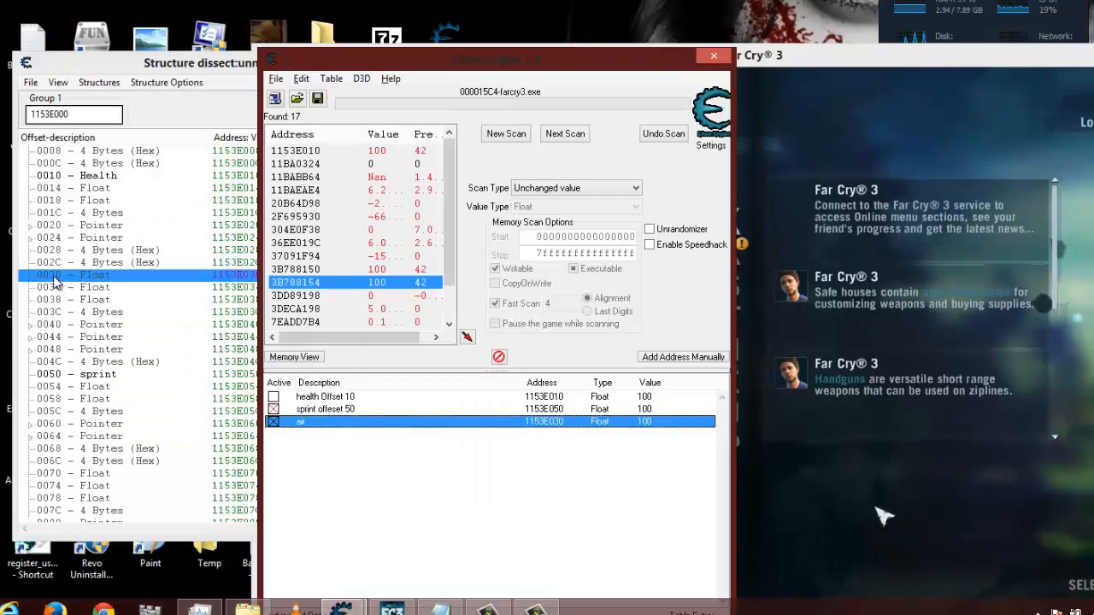
click(54, 278)
click(600, 475)
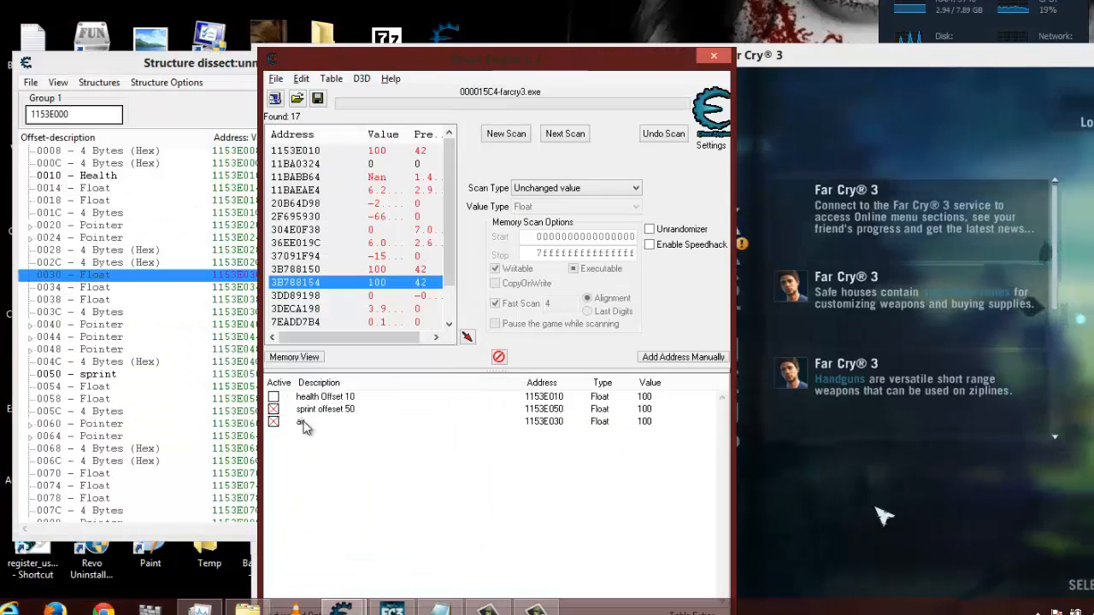
double_click(305, 424)
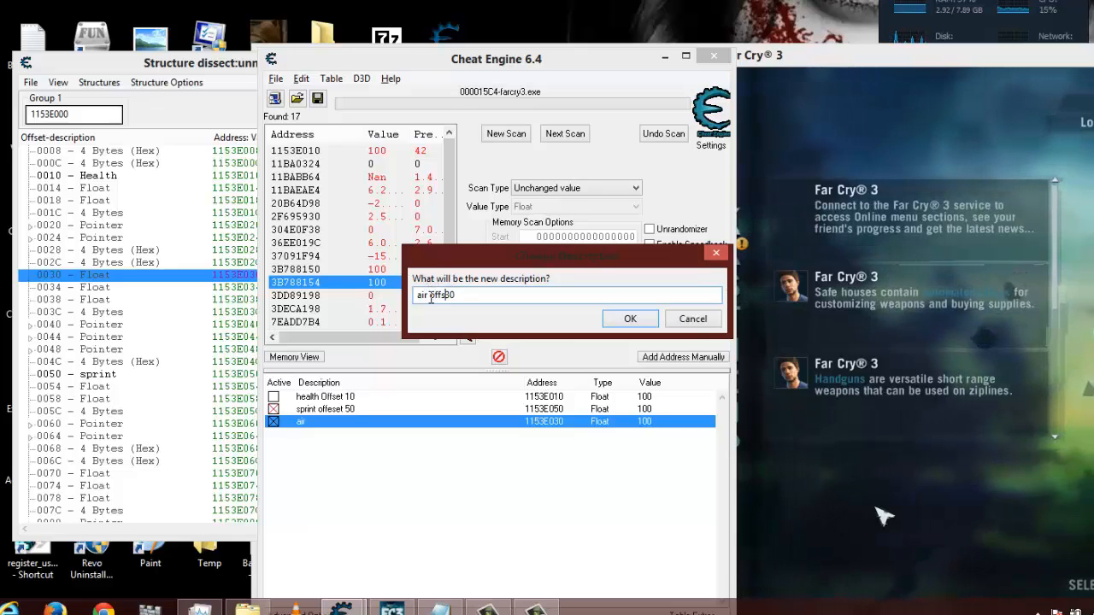
click(630, 318)
- Label the float at offset 0030 as "air" in the structure dissection of 1153E000
click(108, 400)
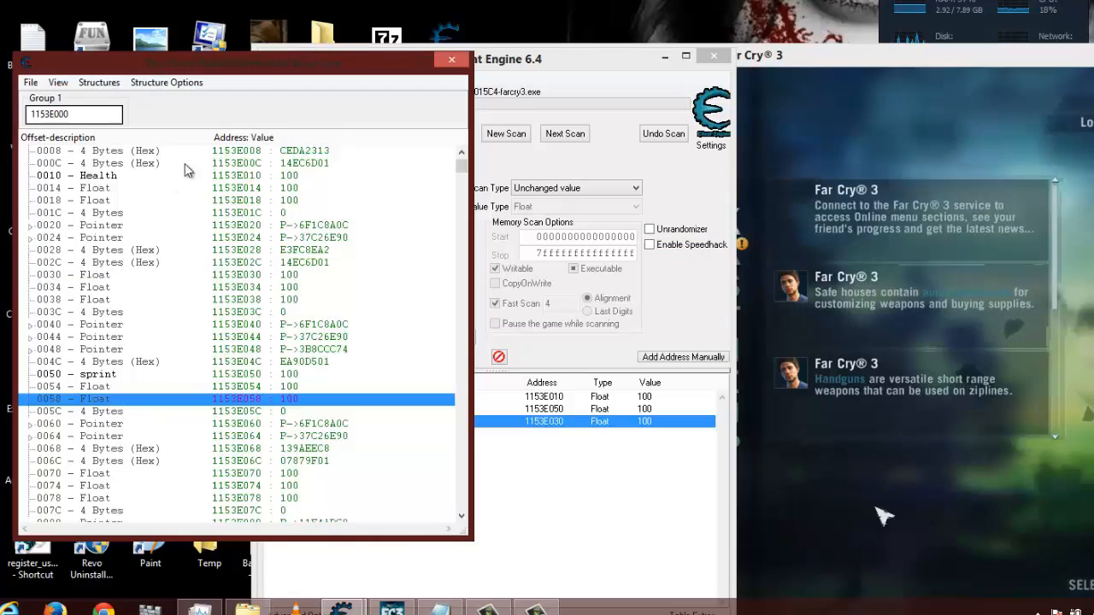
drag(184, 61, 269, 89)
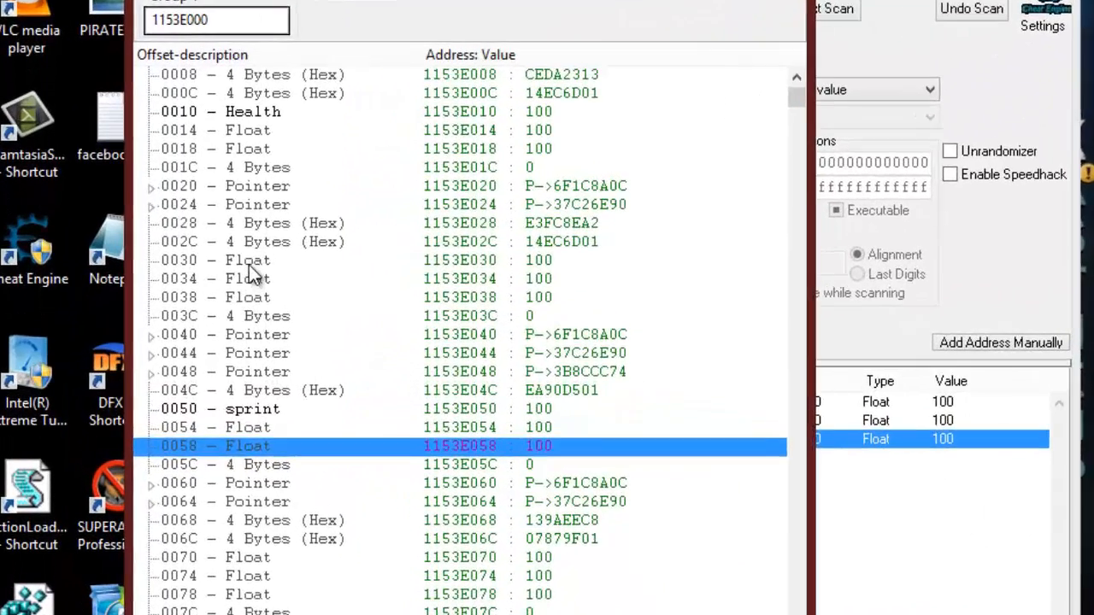
double_click(171, 302)
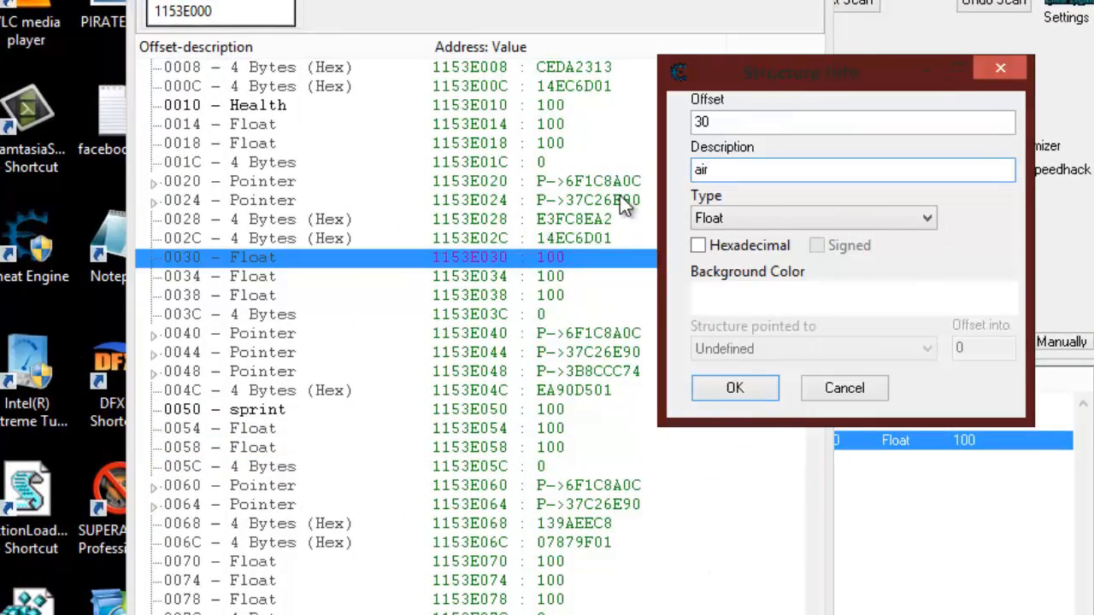
click(746, 386)
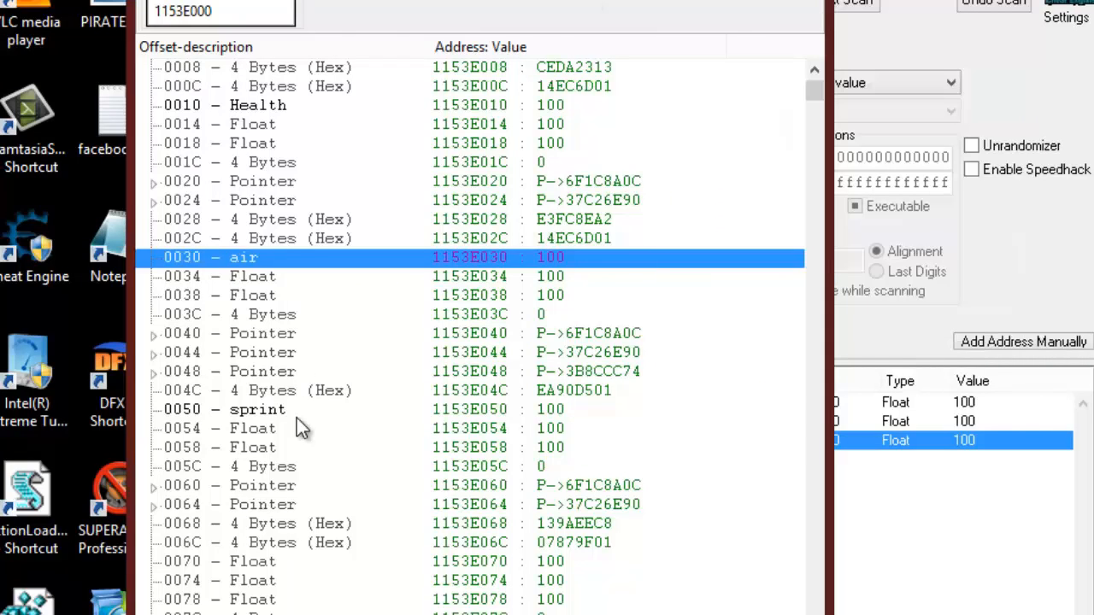
- Compare the health, sprint and air addresses in the address list with their labelled offsets in the structure dissection
click(259, 106)
drag(475, 0, 239, 3)
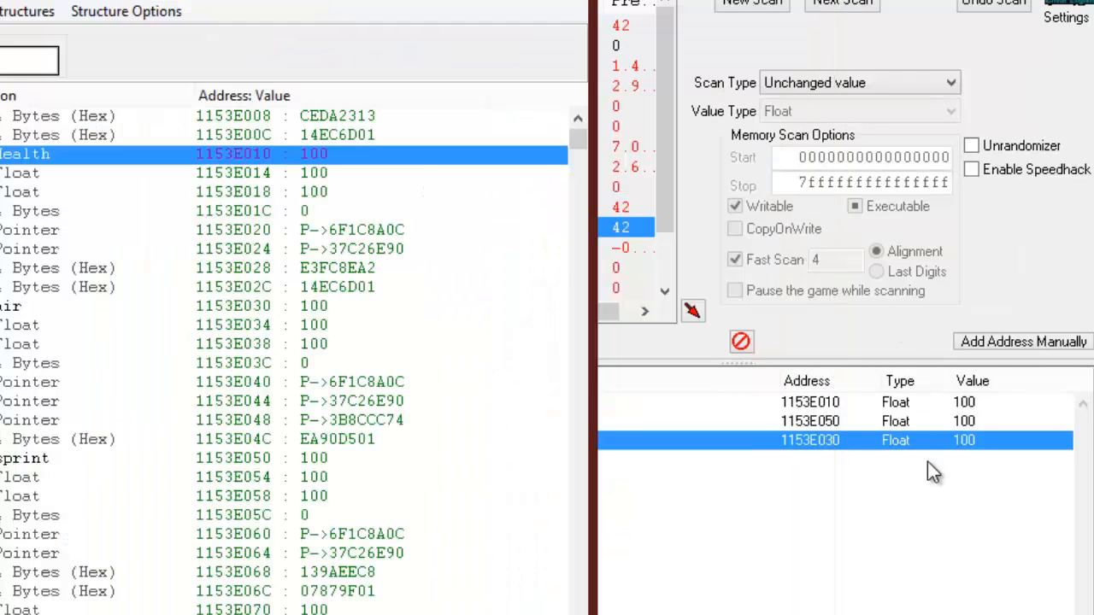
click(880, 511)
click(817, 407)
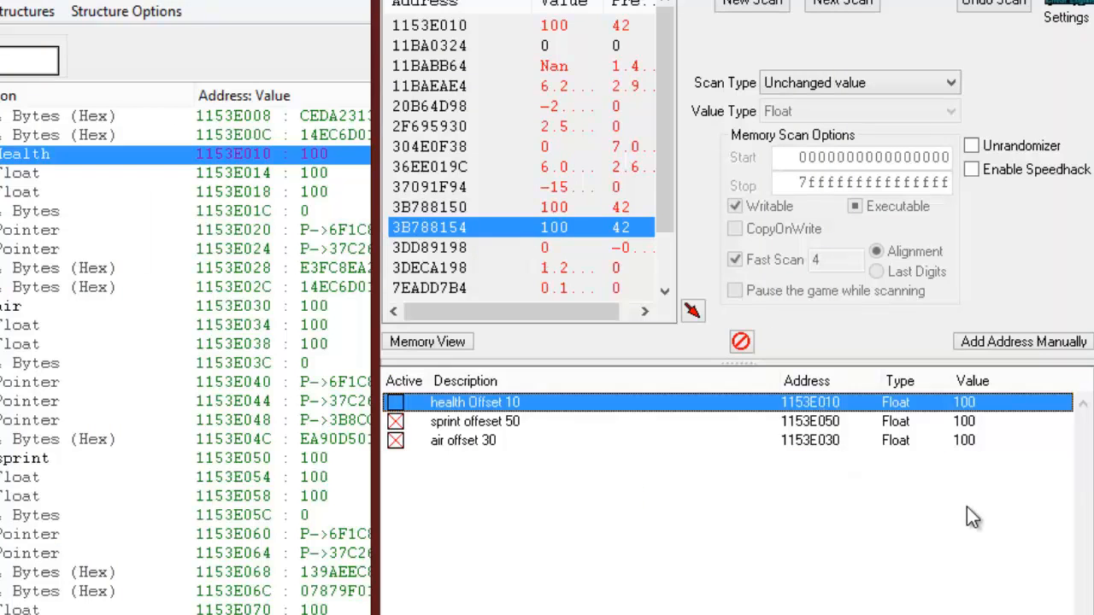
click(812, 422)
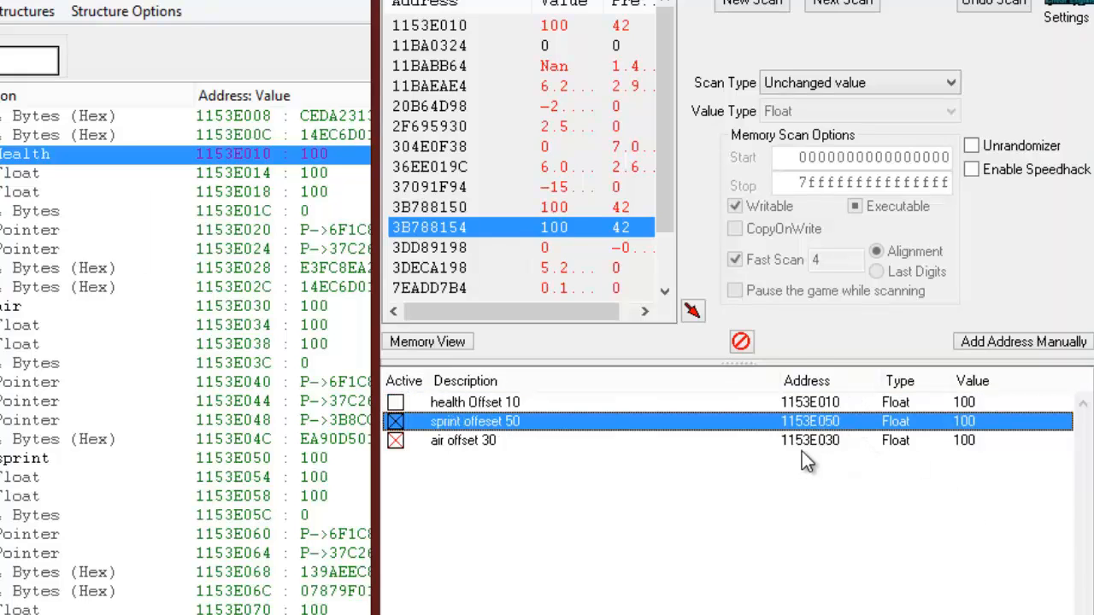
click(799, 441)
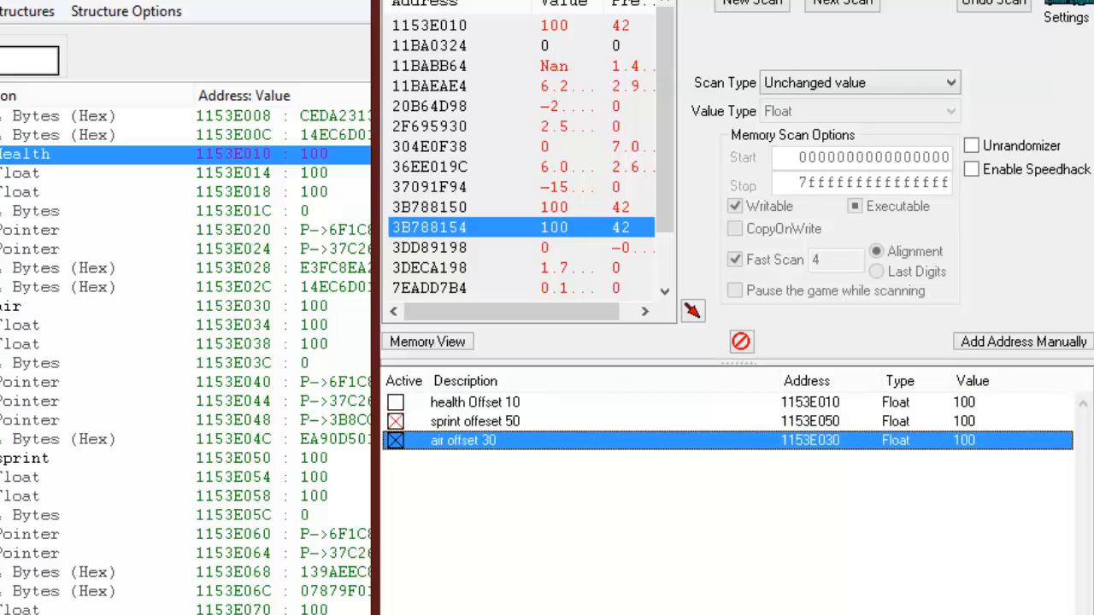
- Open Windows Calculator, check that it is in Programmer mode, and switch it to Hex beside the address list
key(super)
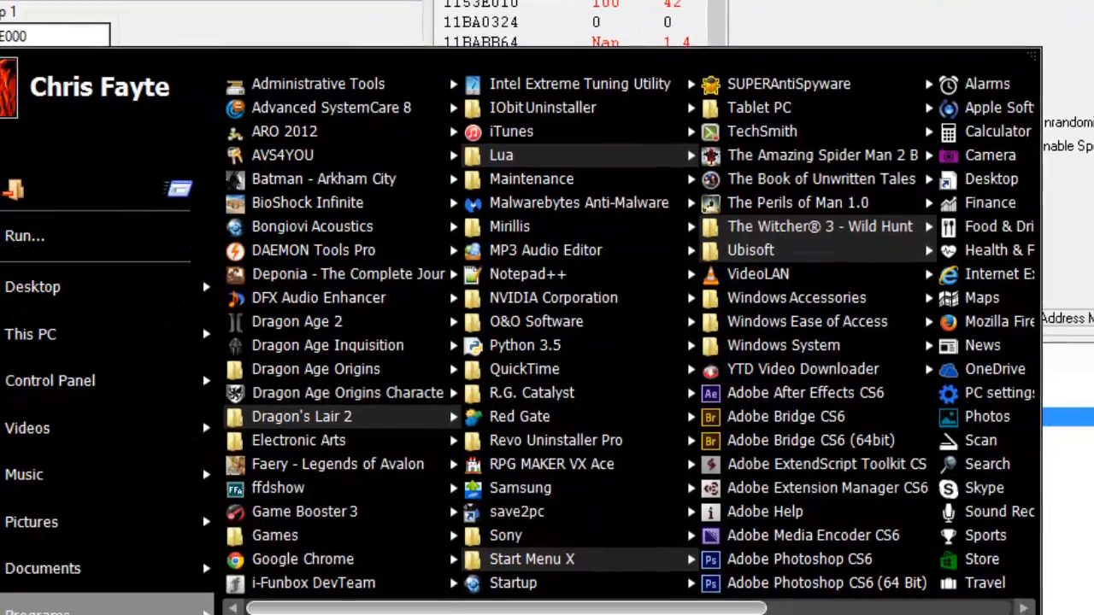
text(cal)
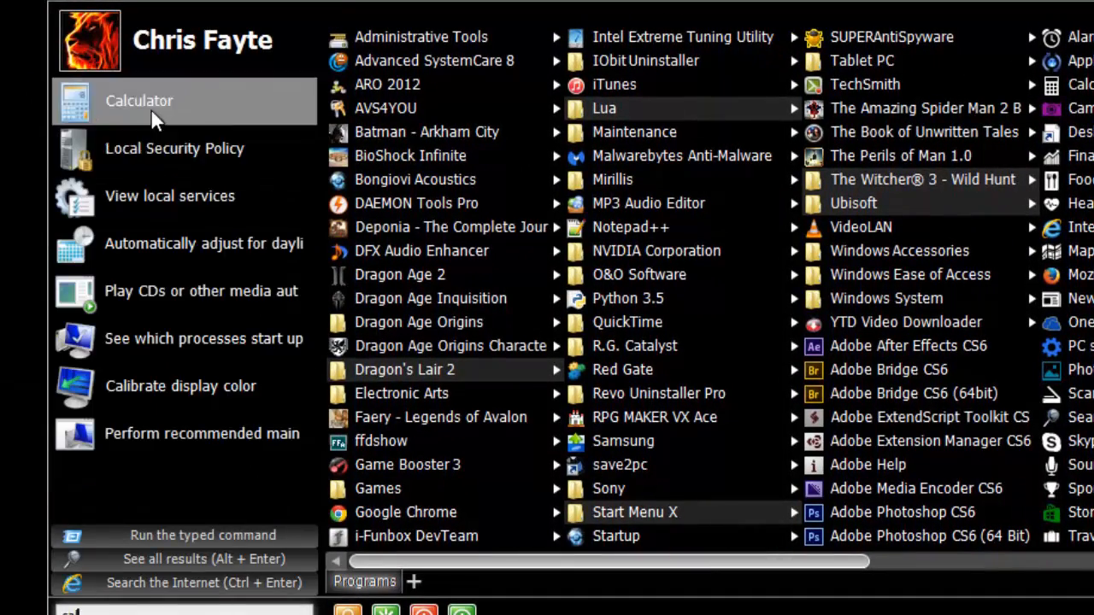
click(151, 110)
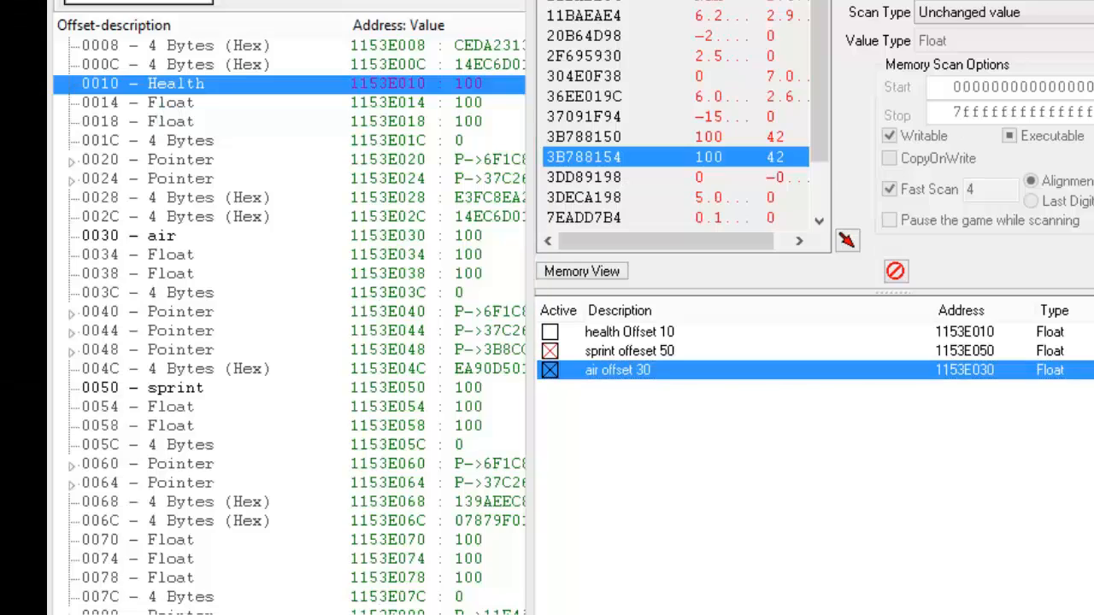
click(1000, 182)
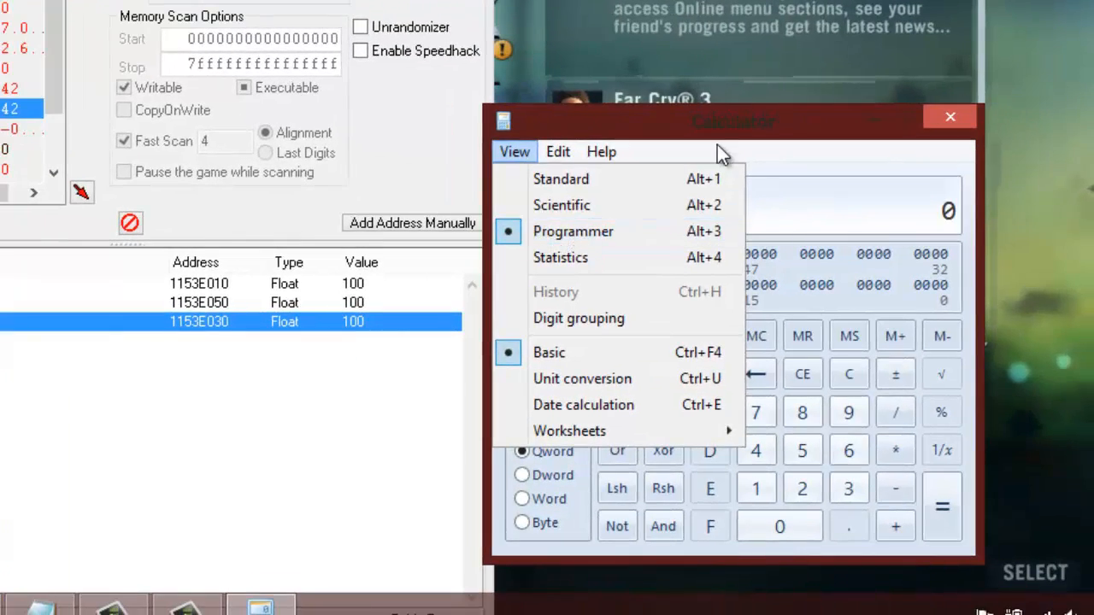
click(772, 135)
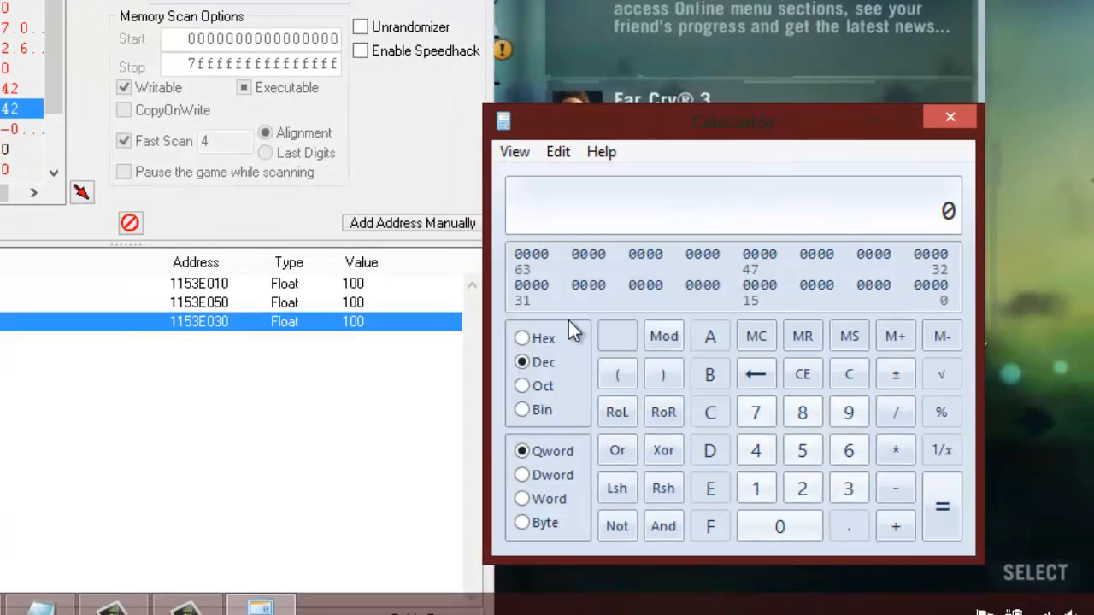
click(522, 339)
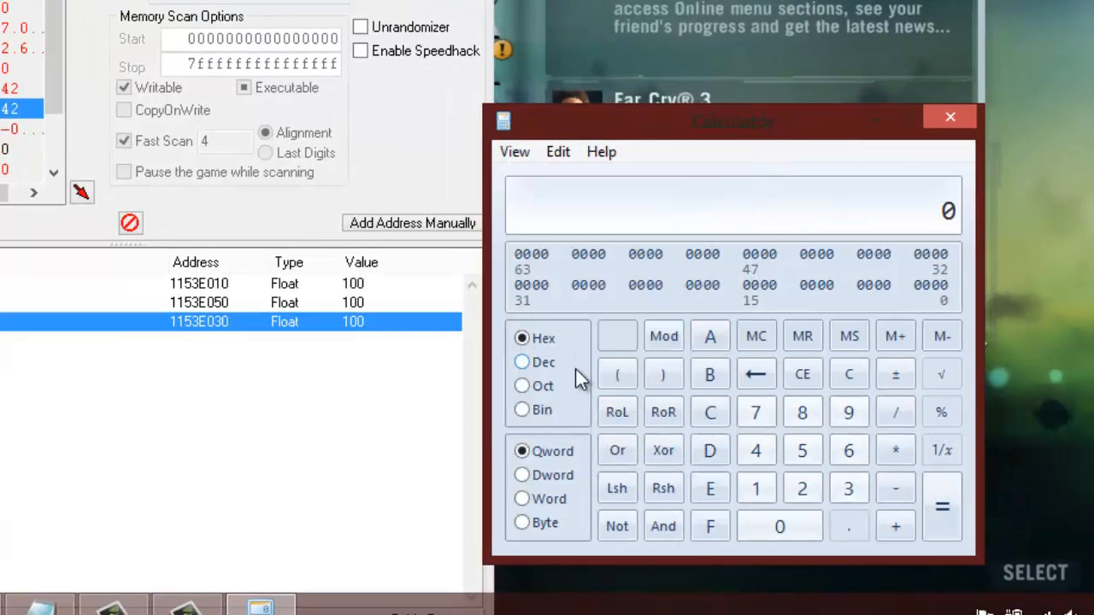
drag(668, 113, 677, 61)
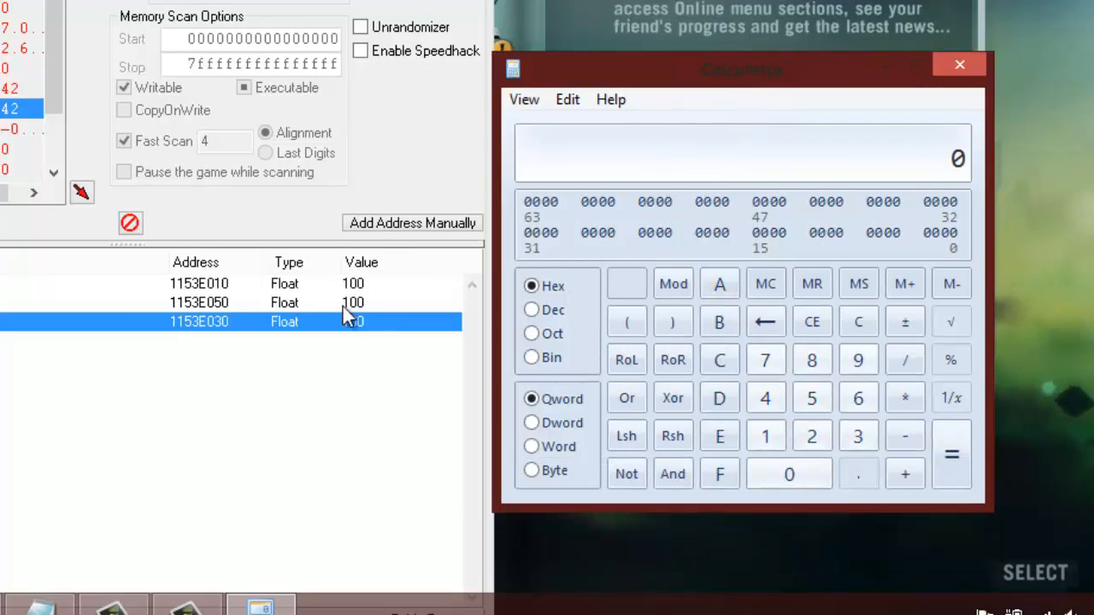
- Copy the sprint address 1153E050 from Cheat Engine's address list and paste it into Calculator
click(199, 287)
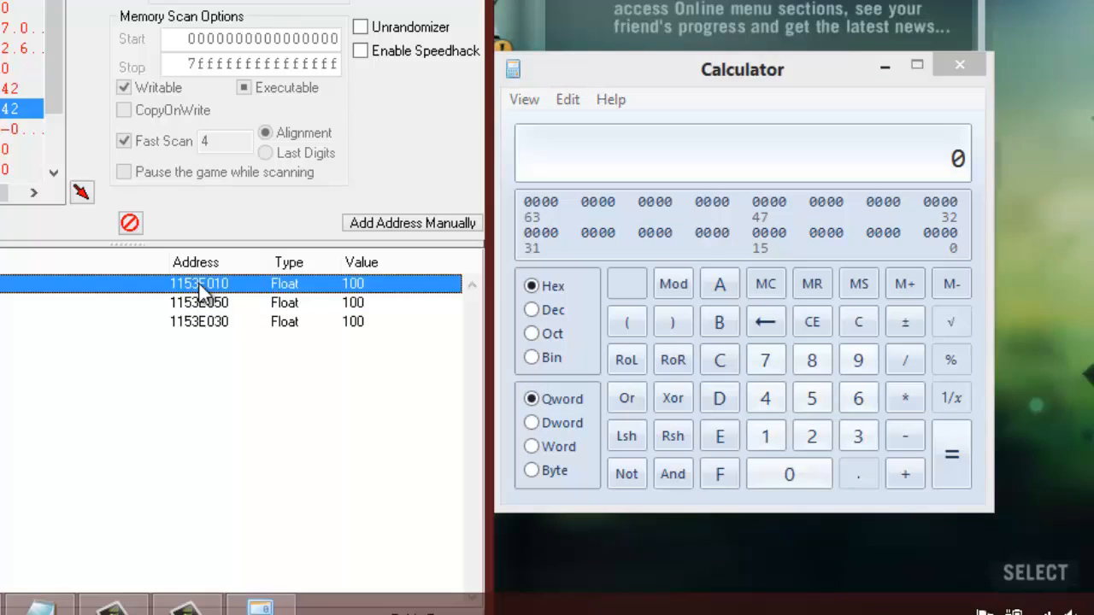
click(218, 377)
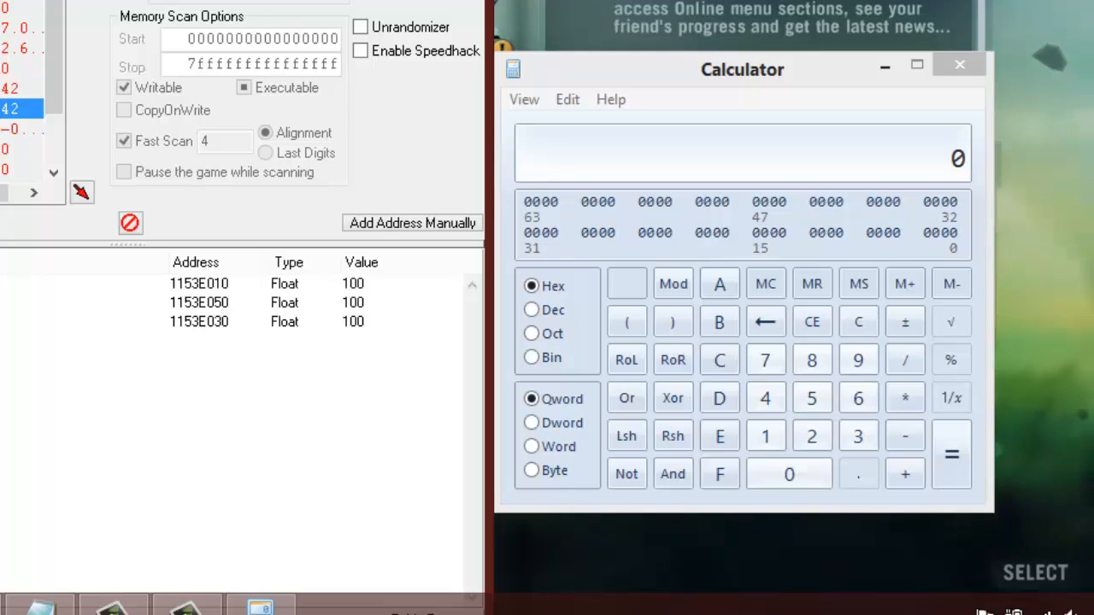
click(216, 322)
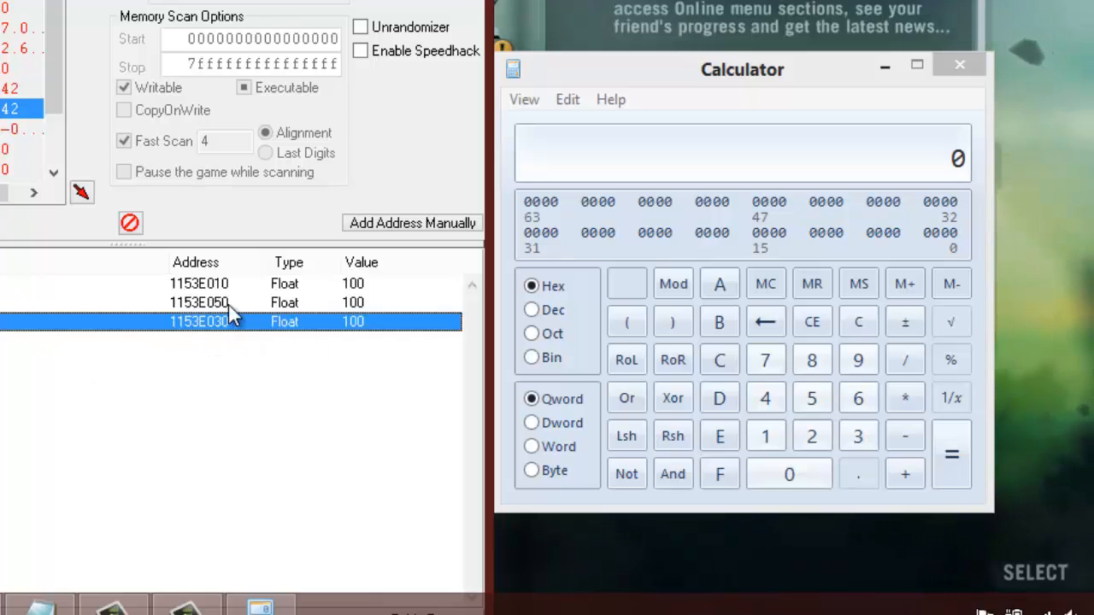
click(217, 354)
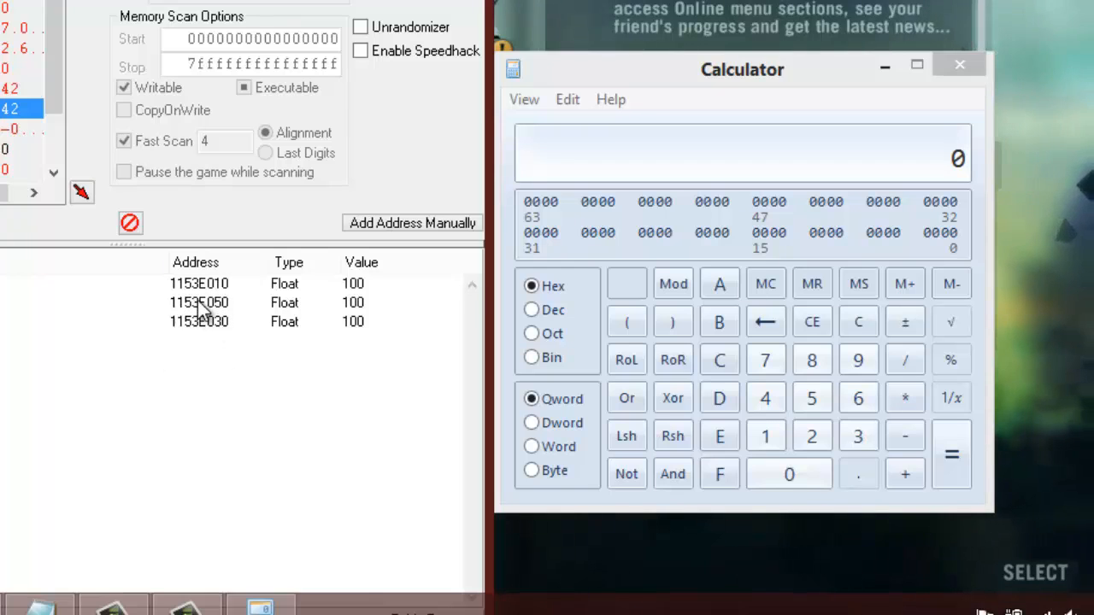
double_click(199, 301)
key(ctrl+c)
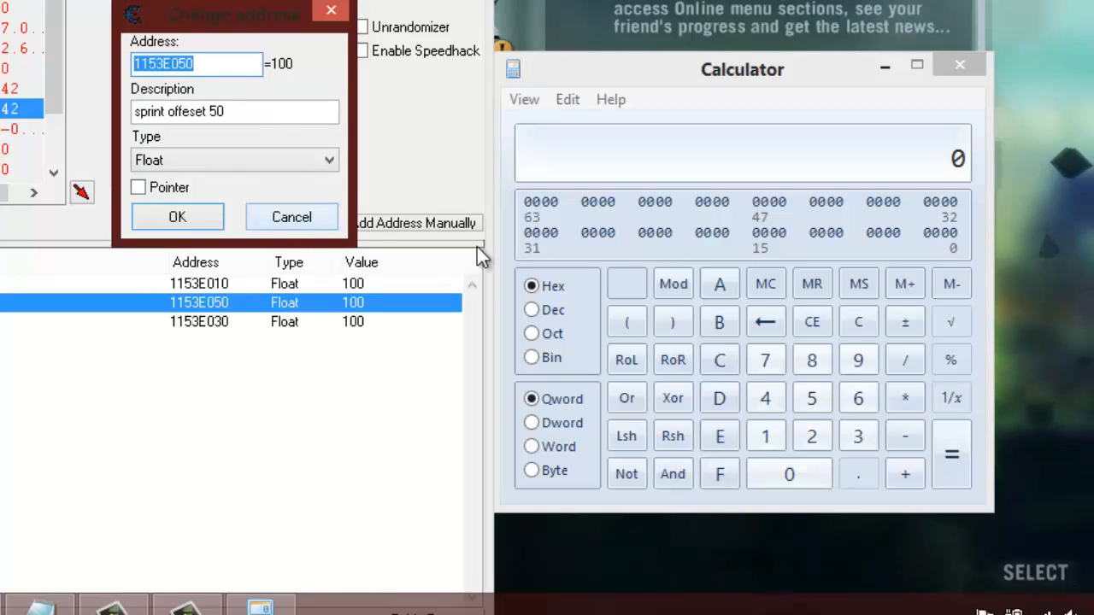
click(308, 224)
click(875, 173)
key(ctrl+v)
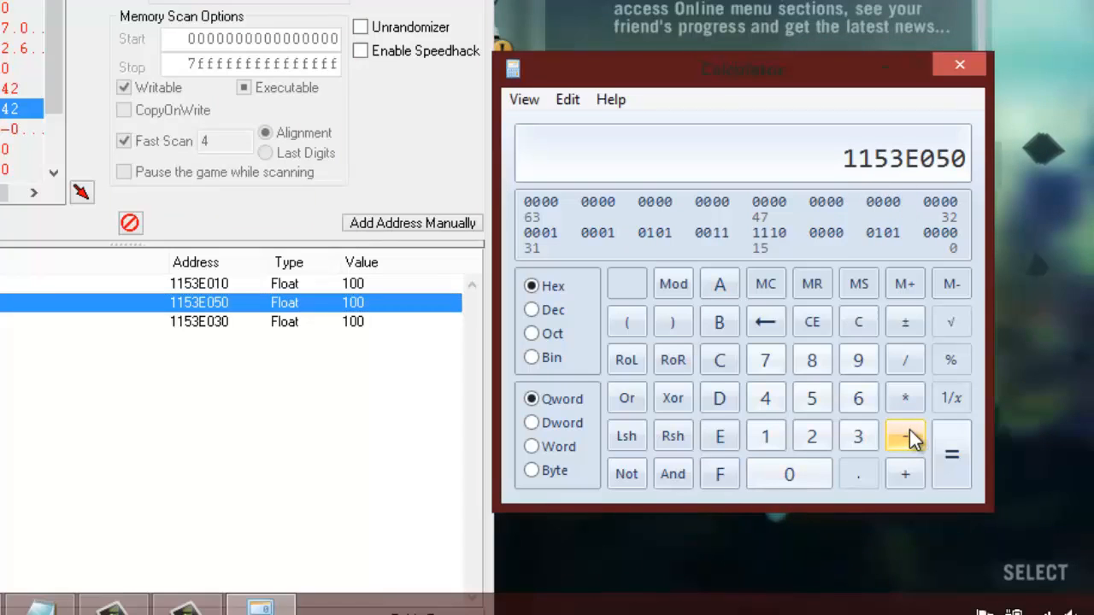
- Copy the health address 1153E010 and subtract it from the sprint address in Calculator to get the offset difference
double_click(198, 284)
key(ctrl+c)
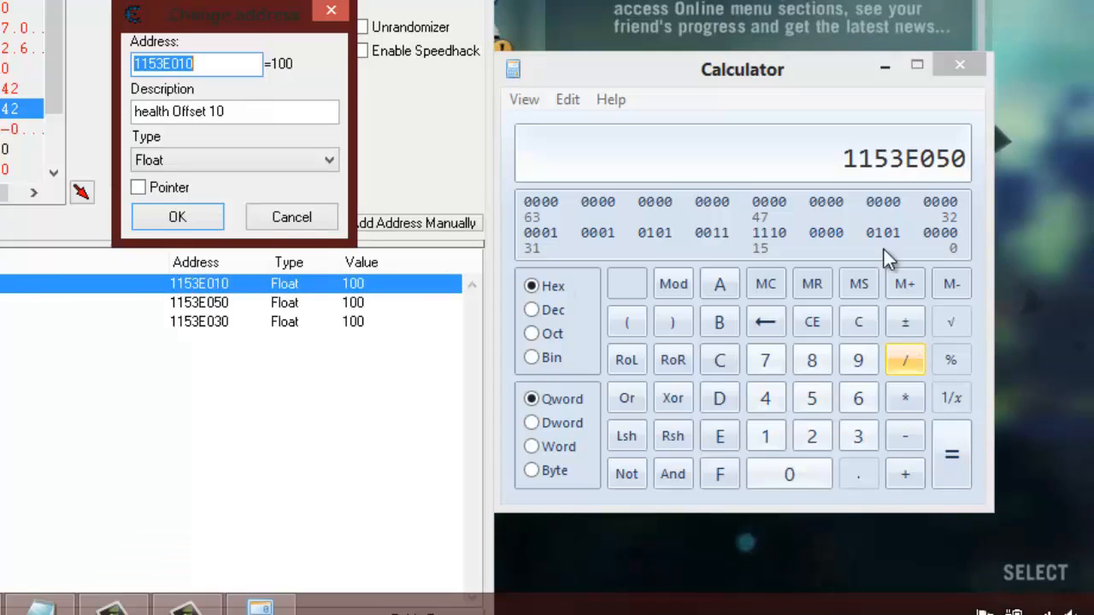
click(930, 171)
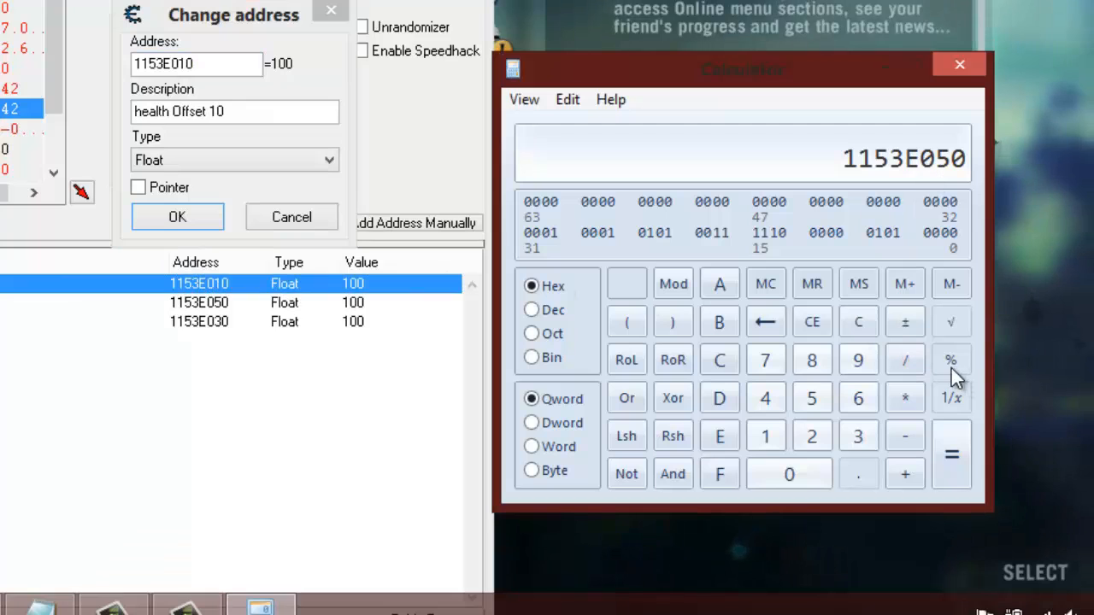
key(ctrl+v)
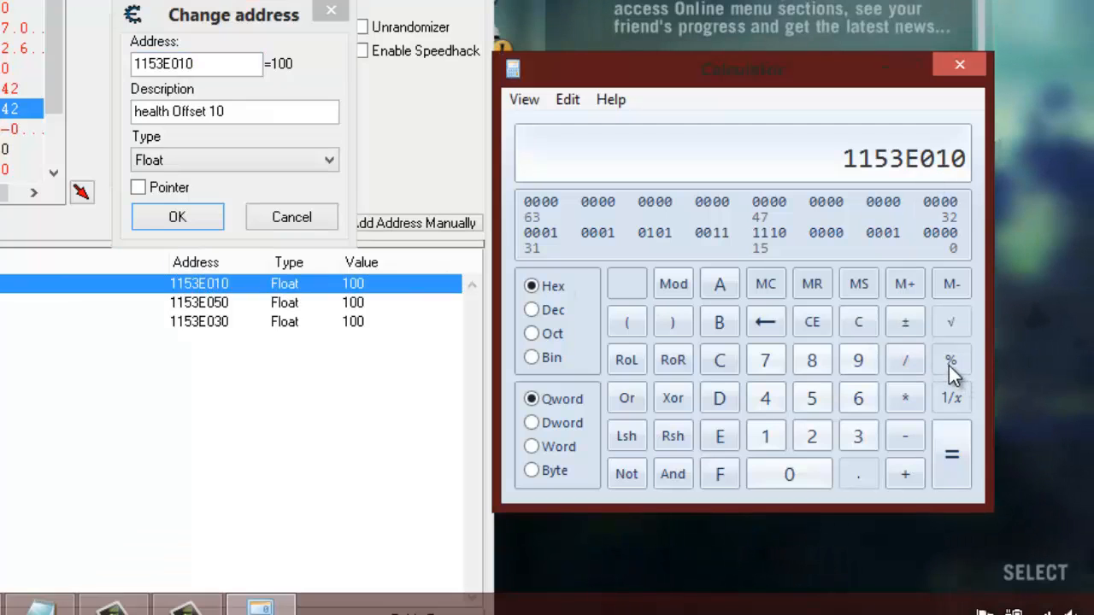
click(952, 448)
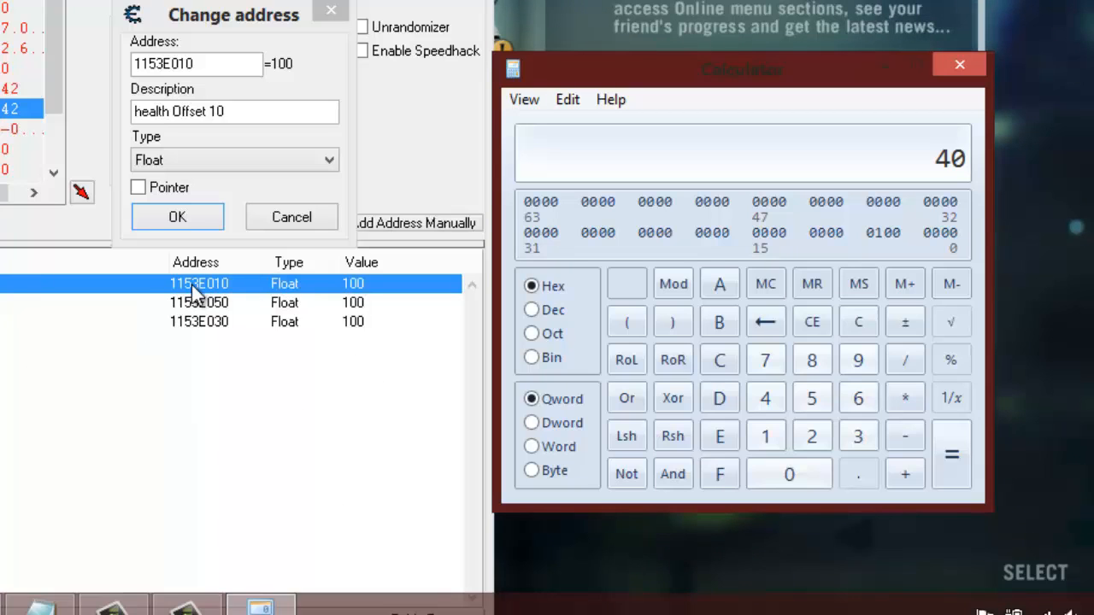
- Clear Calculator, copy the health address 1153E010 from Cheat Engine's address dialog and paste it into Calculator
click(859, 322)
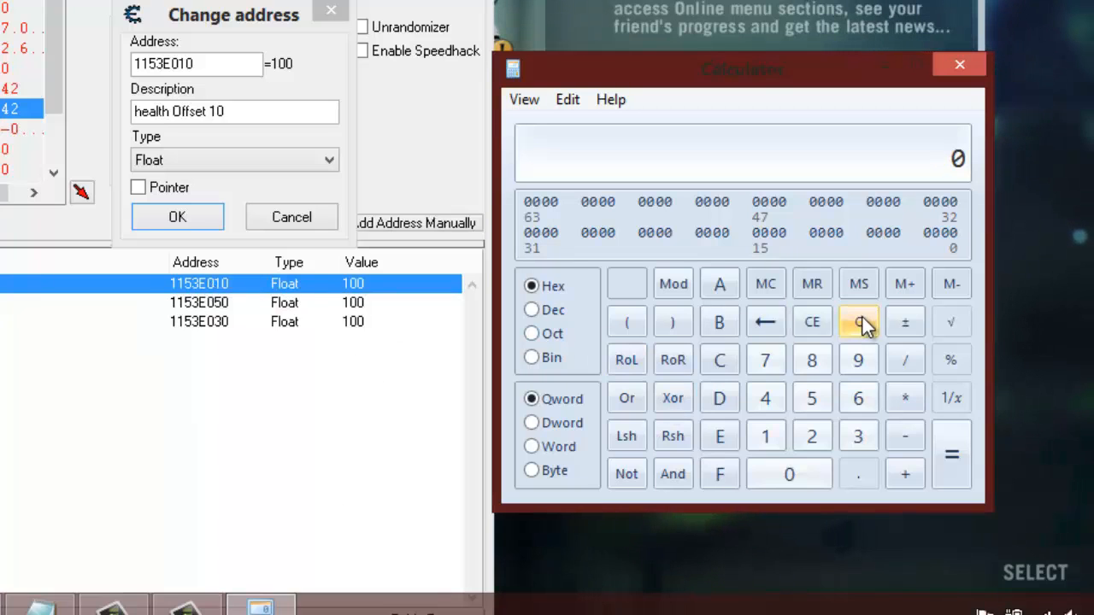
click(220, 289)
key(ctrl+c)
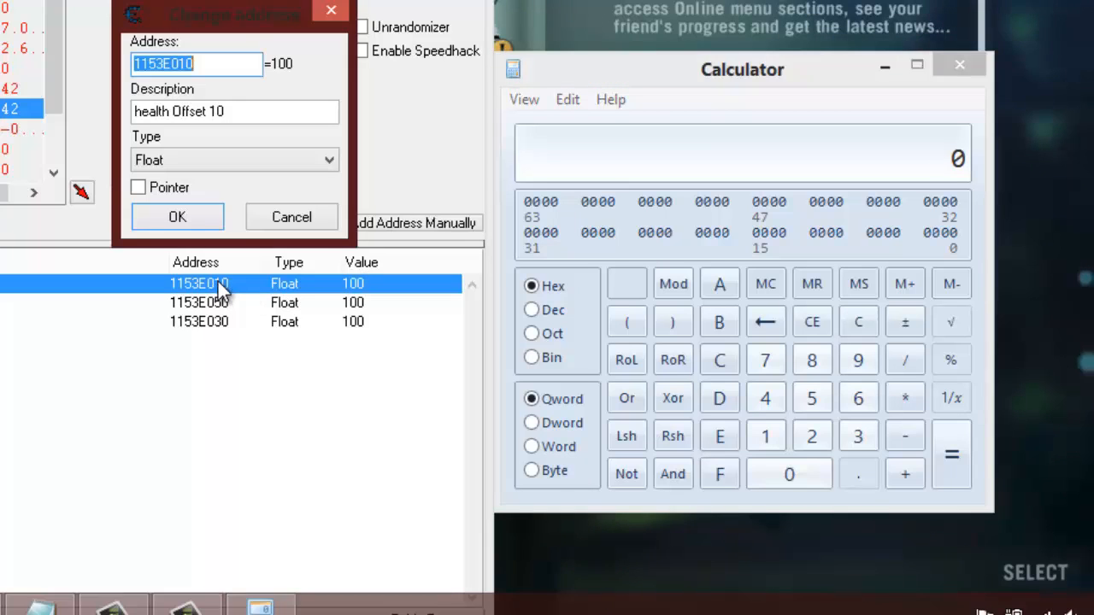
click(891, 198)
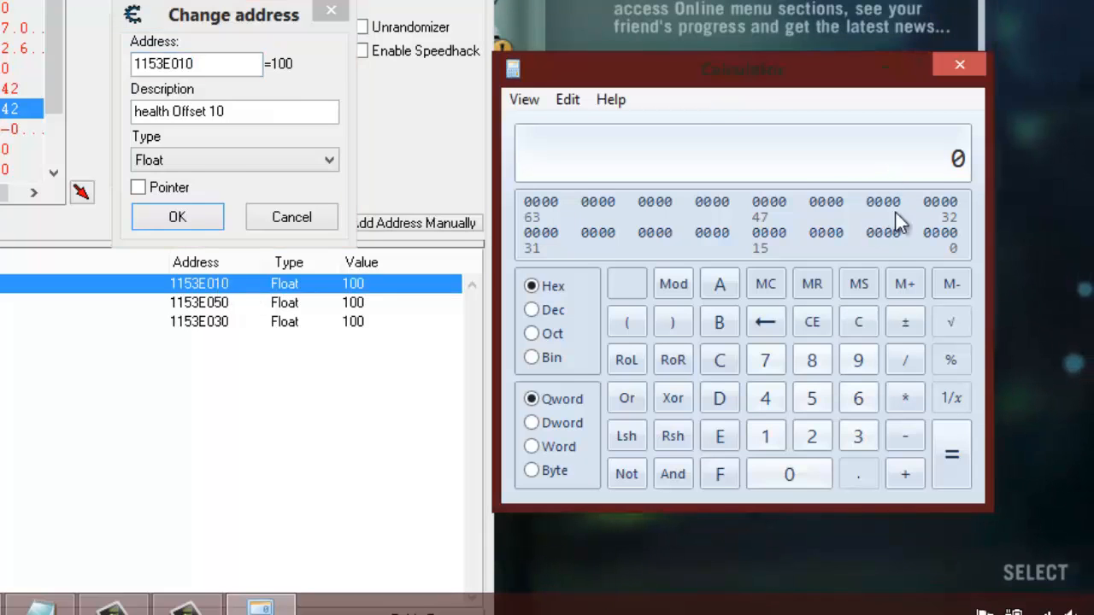
key(ctrl+v)
- Add hex 40 to the health address in Calculator, and close Cheat Engine's Change address dialog without changes
click(906, 475)
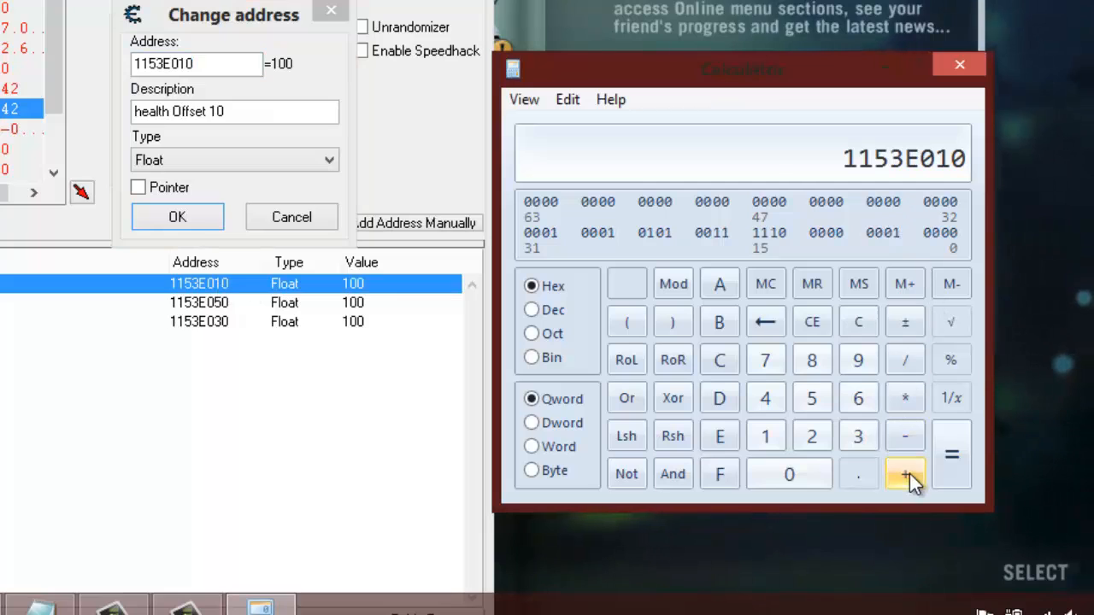
click(766, 398)
click(787, 475)
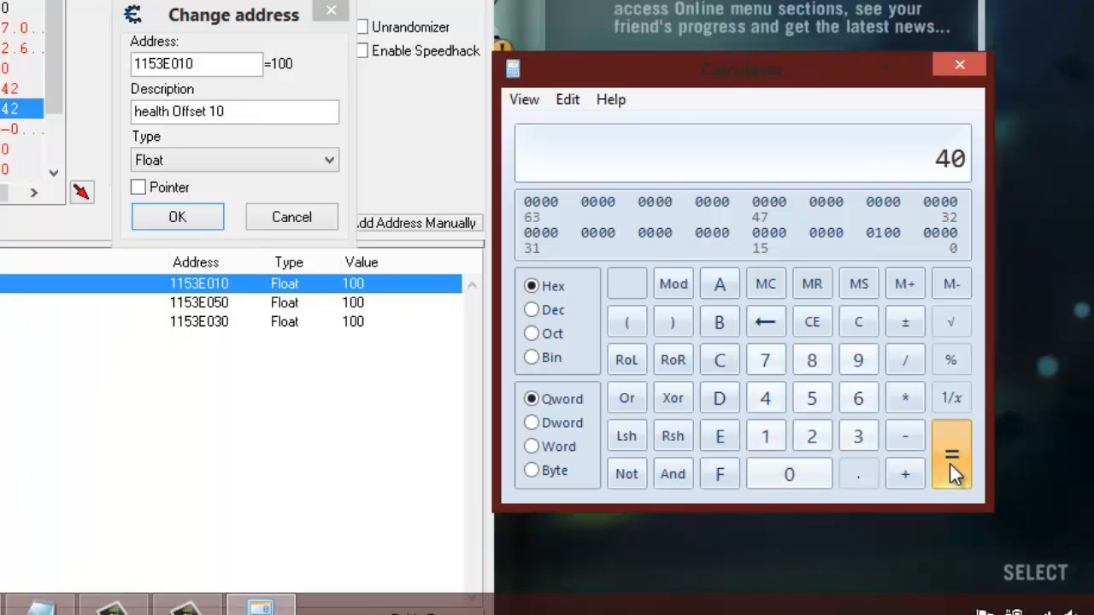
click(950, 462)
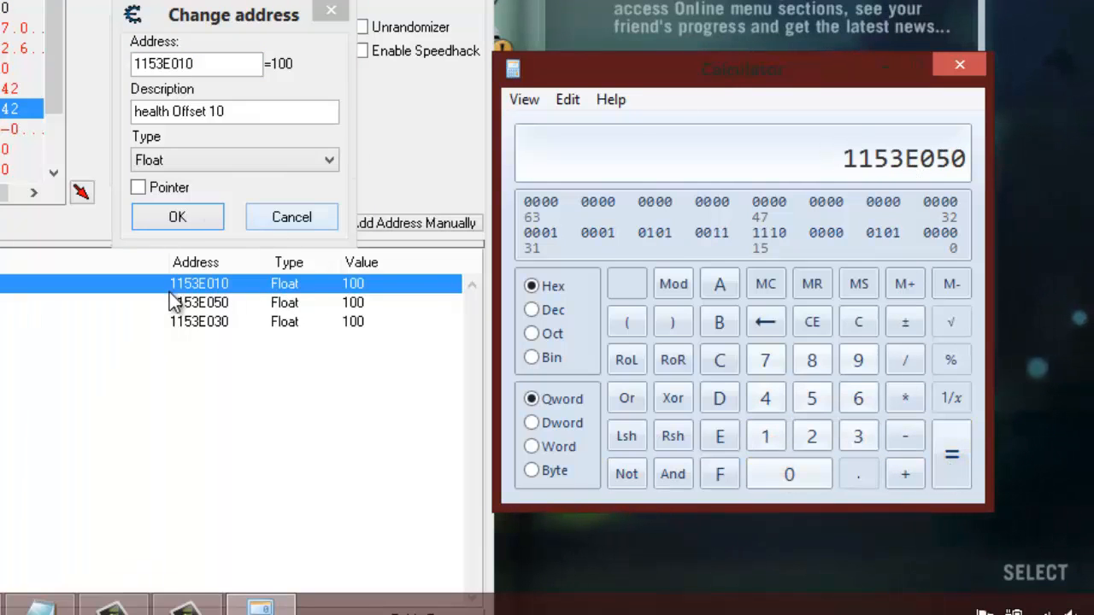
click(200, 329)
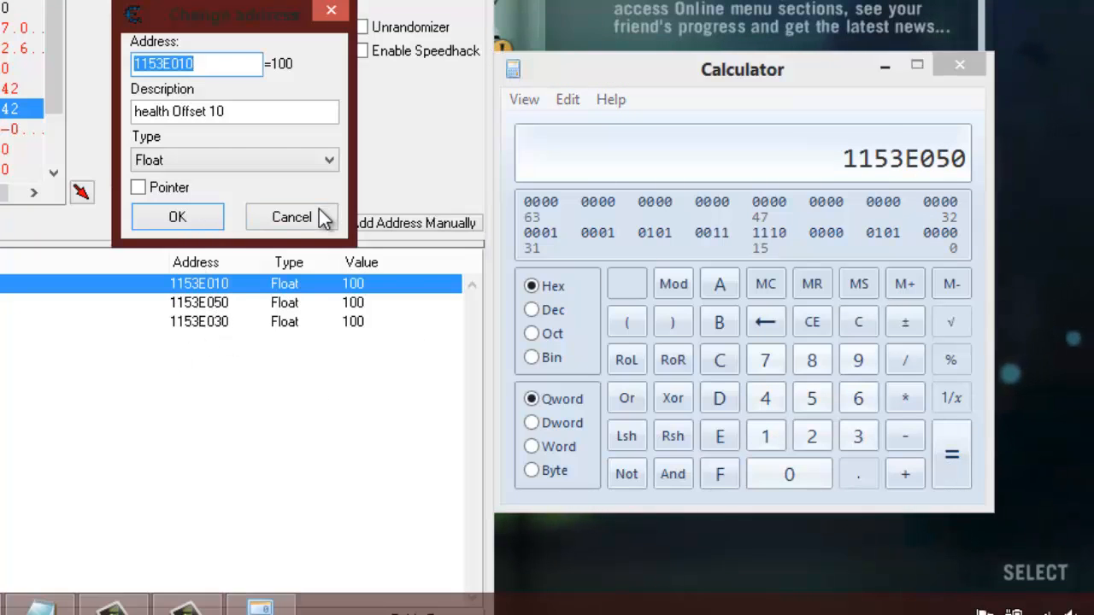
click(291, 217)
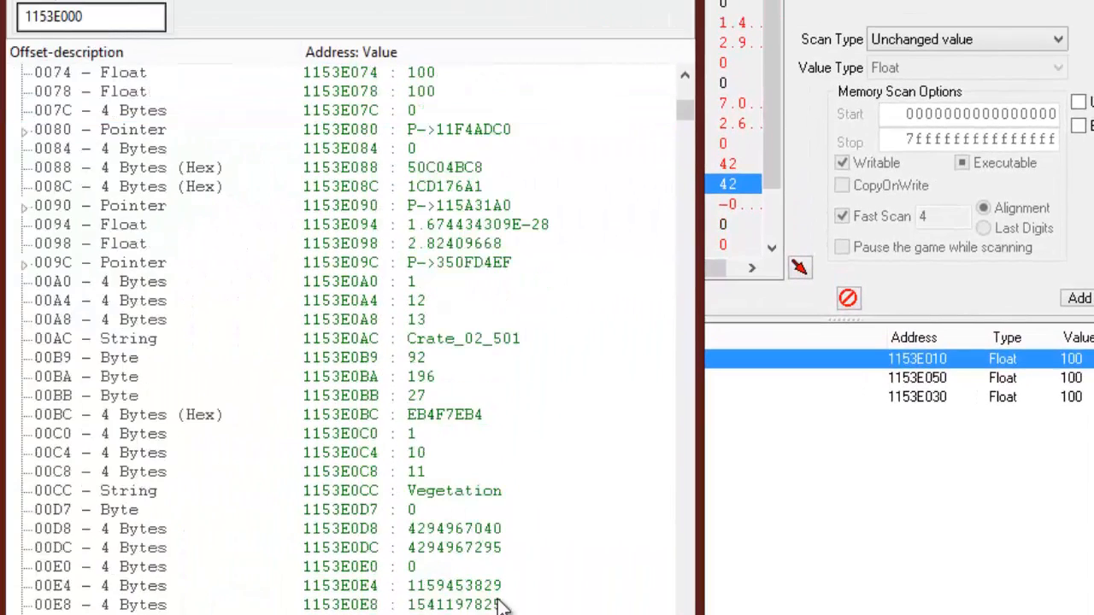
- Locate the 4-byte element at offset 0110 in the structure dissection and add it to the address list
scroll(503, 602, down, 5)
click(430, 475)
click(430, 490)
scroll(529, 428, down, 3)
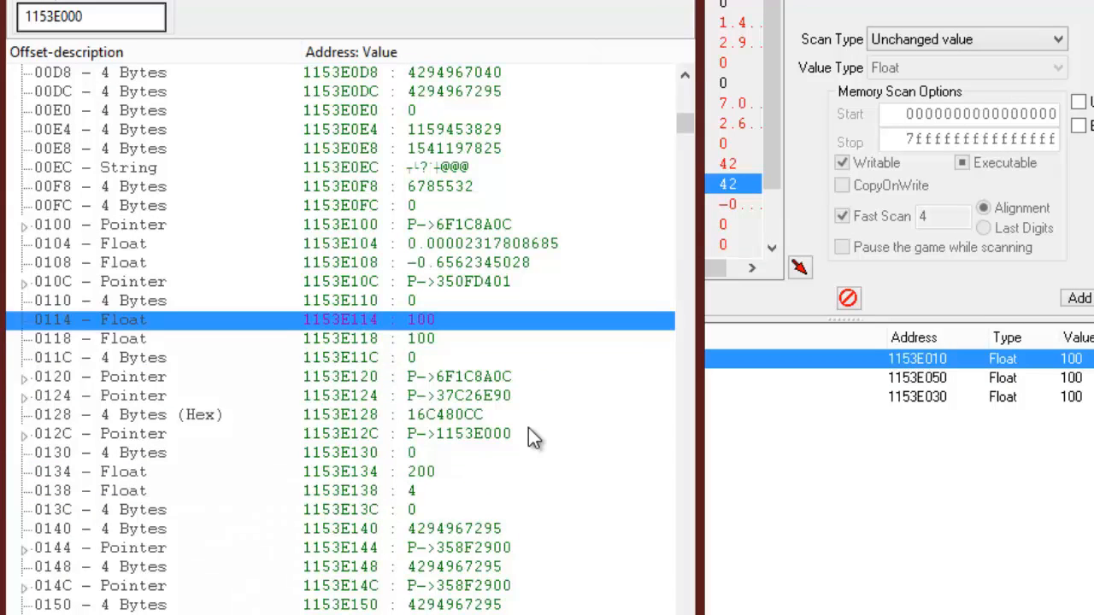
scroll(529, 438, up, 2)
click(423, 415)
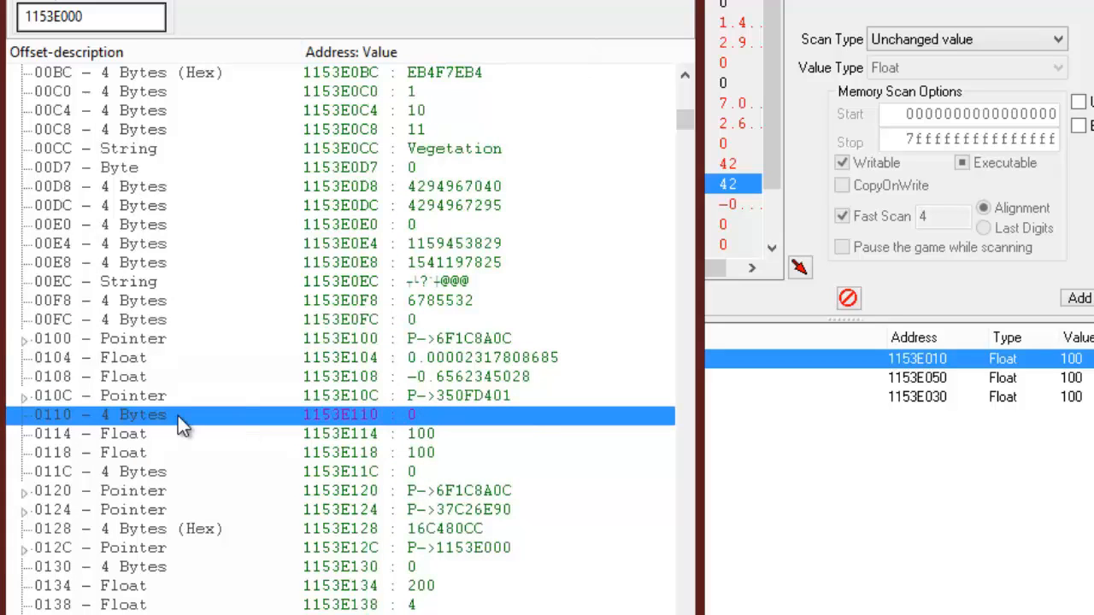
drag(309, 1, 549, 1)
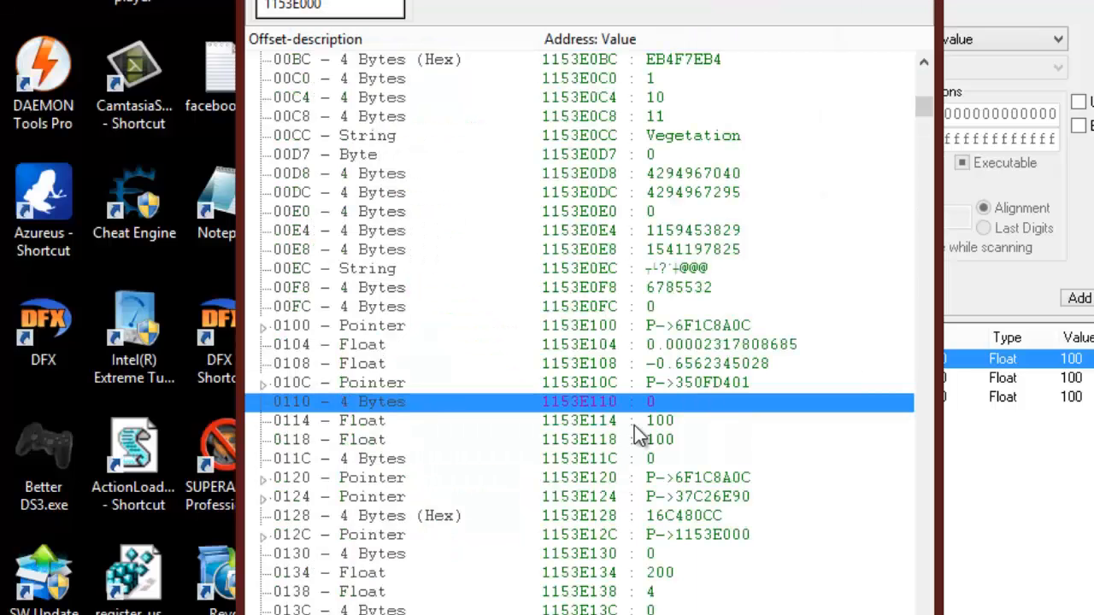
right_click(294, 412)
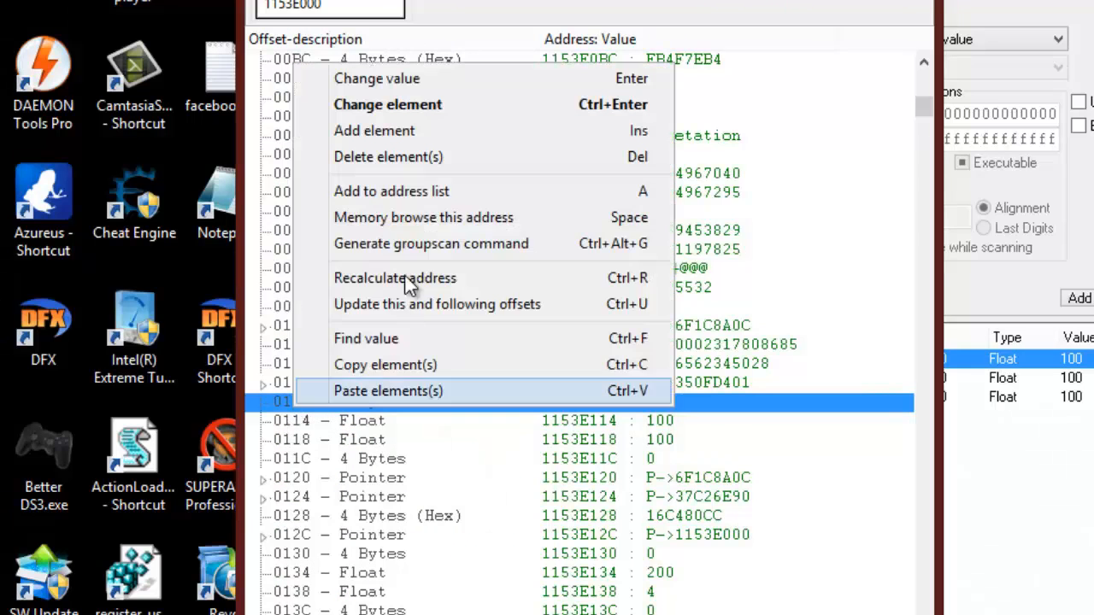
click(401, 190)
click(1022, 515)
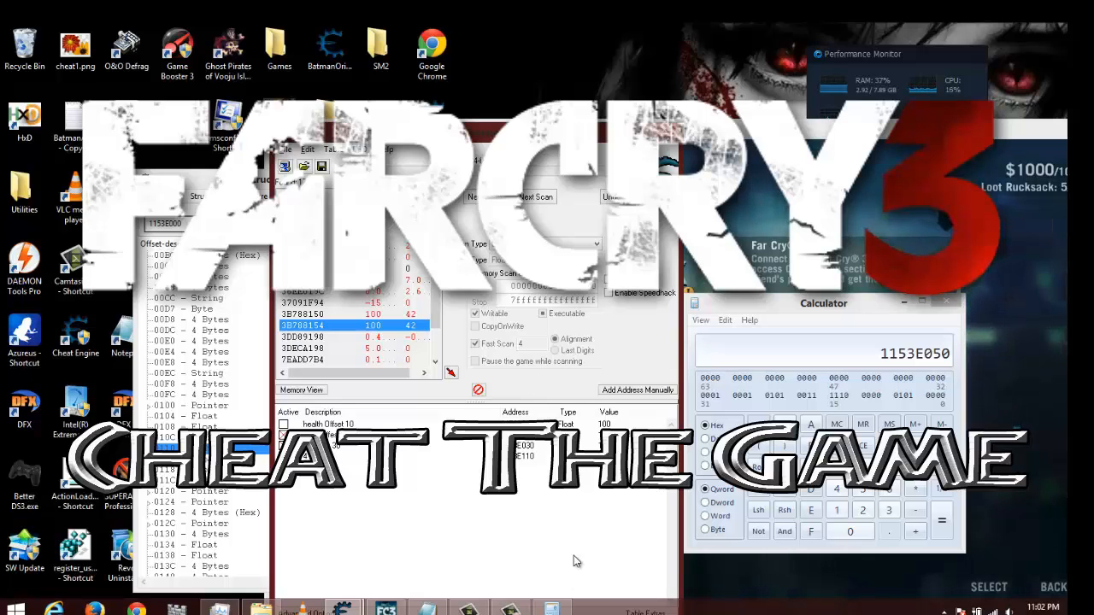
- Switch from Cheat Engine to the Far Cry 3 game window
key(alt+Tab)
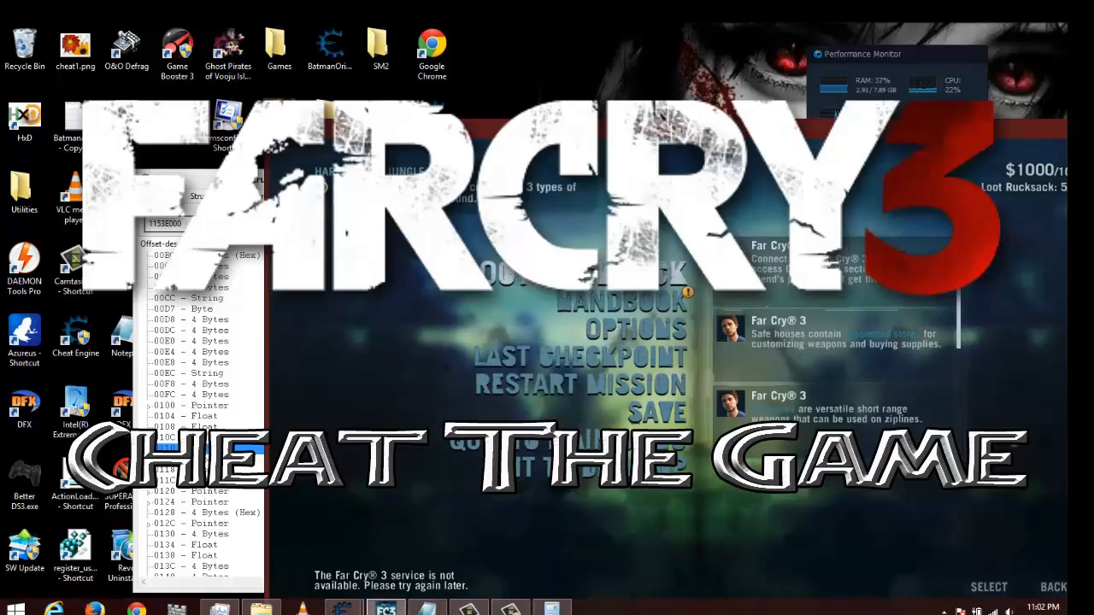
key(alt+Tab)
click(857, 332)
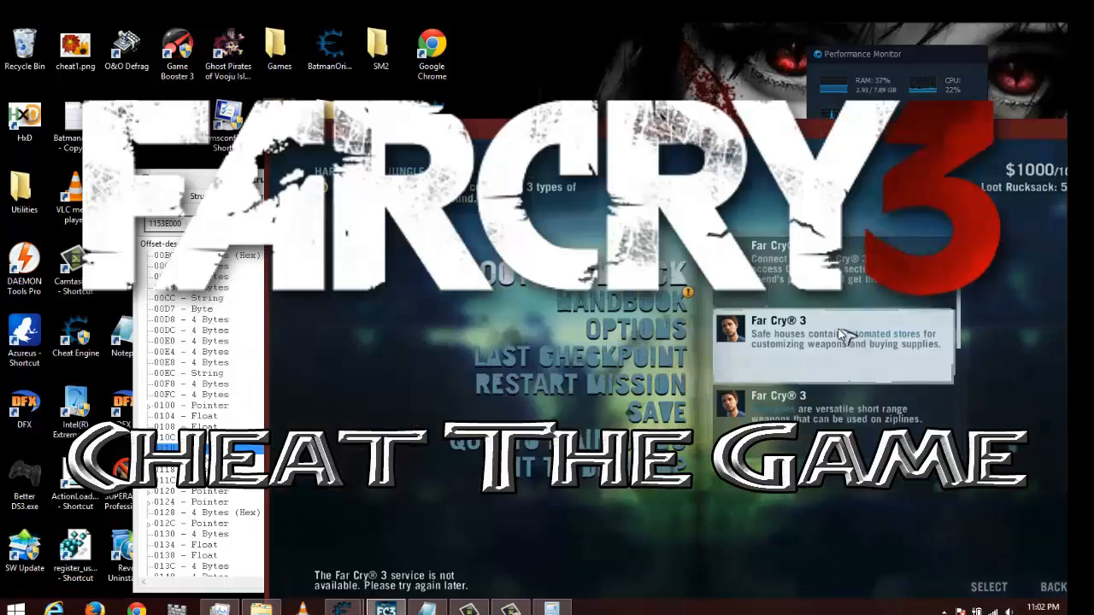